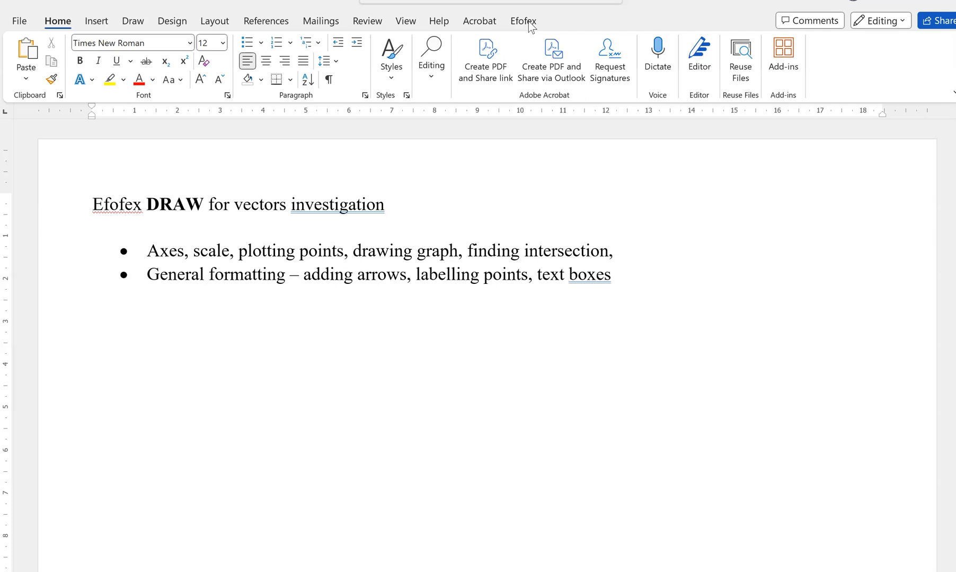
Insert a floating FX Draw object below the bulleted list in the Word document.
click(524, 22)
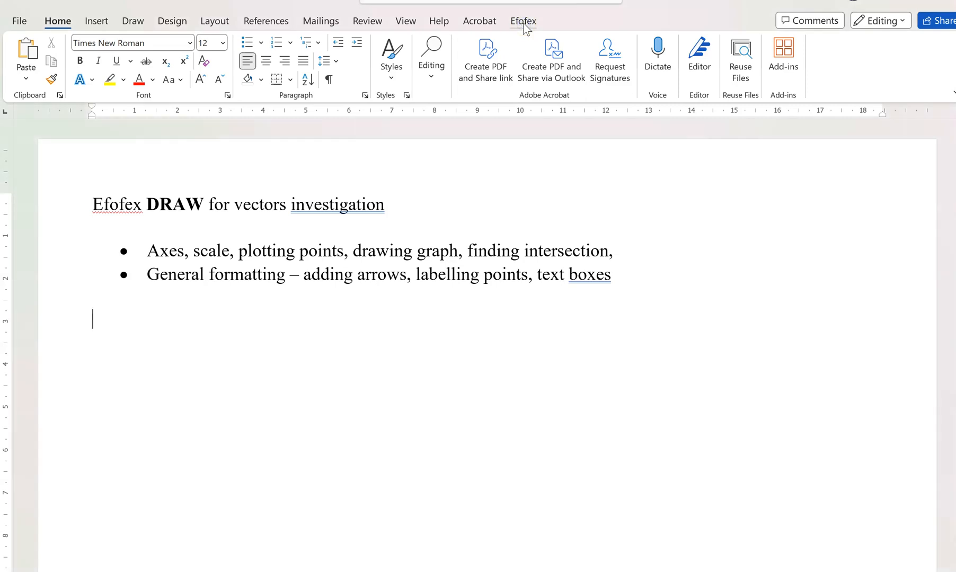
click(522, 22)
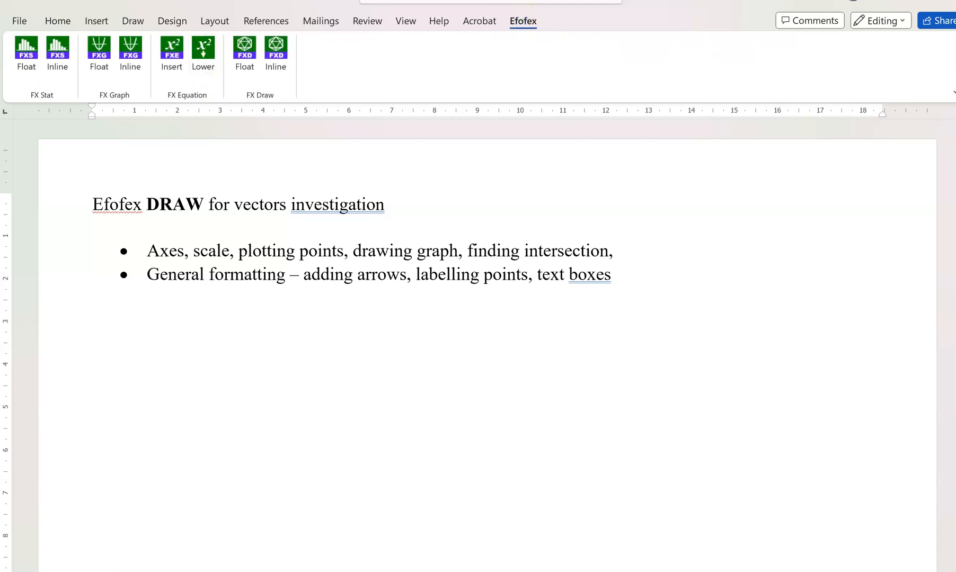
click(241, 80)
click(250, 55)
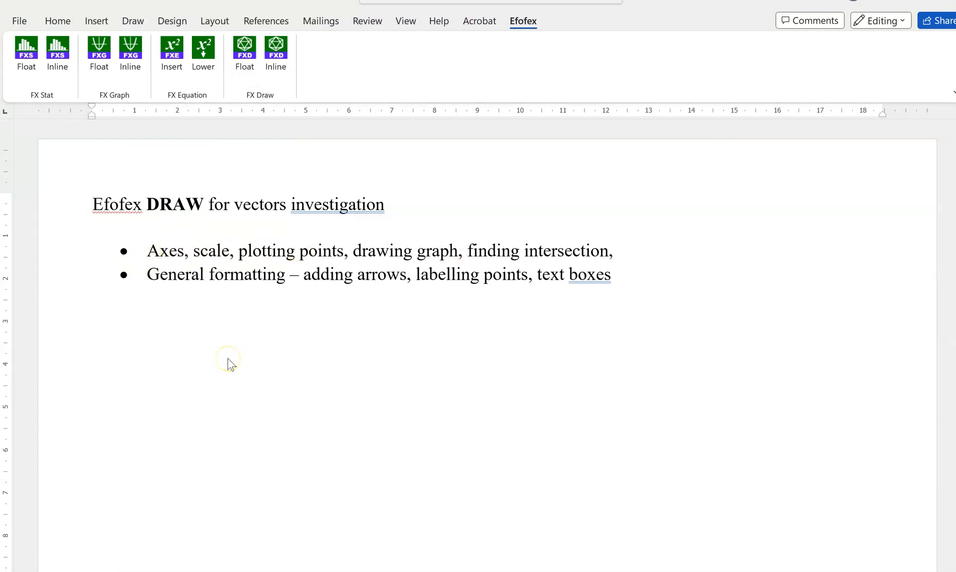
click(244, 58)
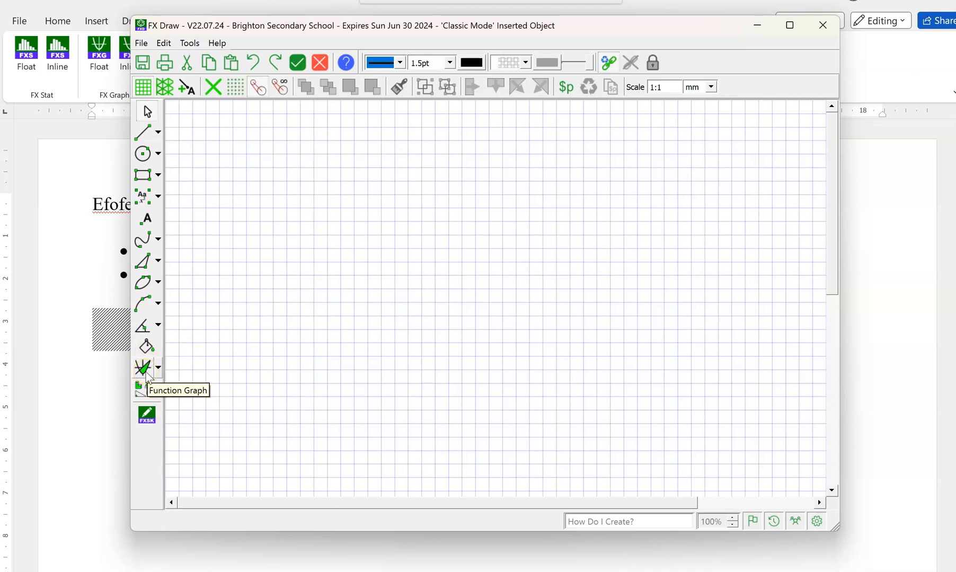
Draw a set of function graph axes across the middle of the blank drawing grid.
click(142, 368)
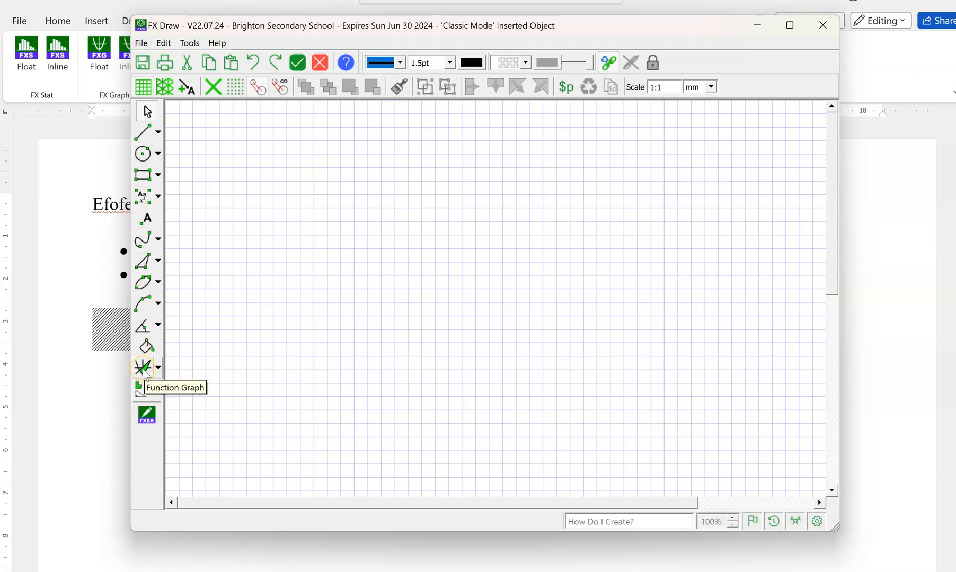
click(143, 370)
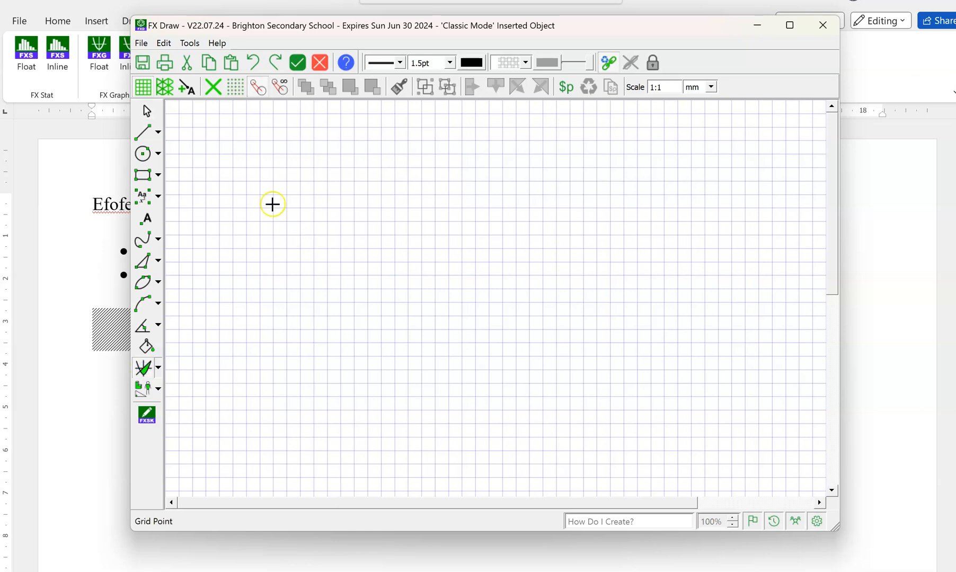
drag(225, 148, 612, 424)
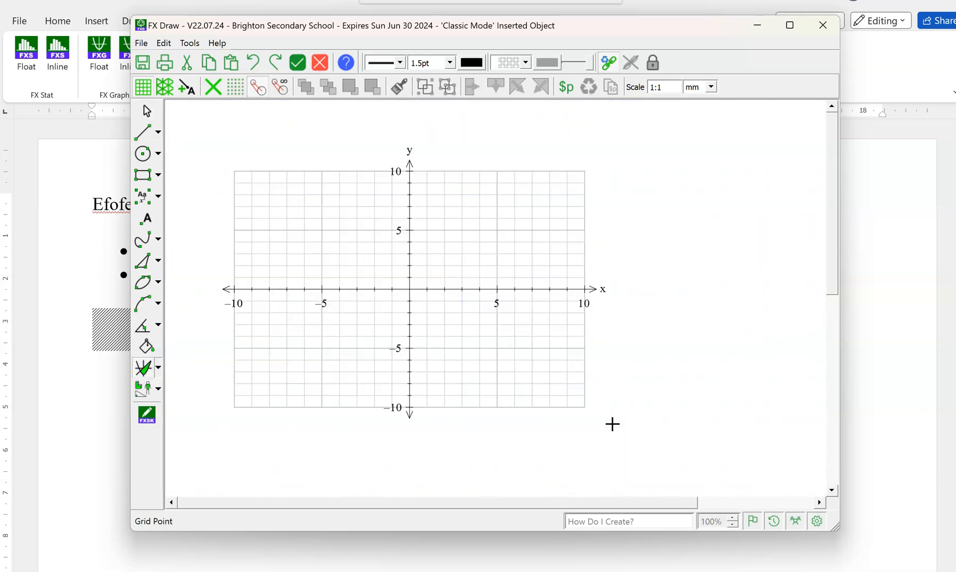
click(444, 287)
click(150, 117)
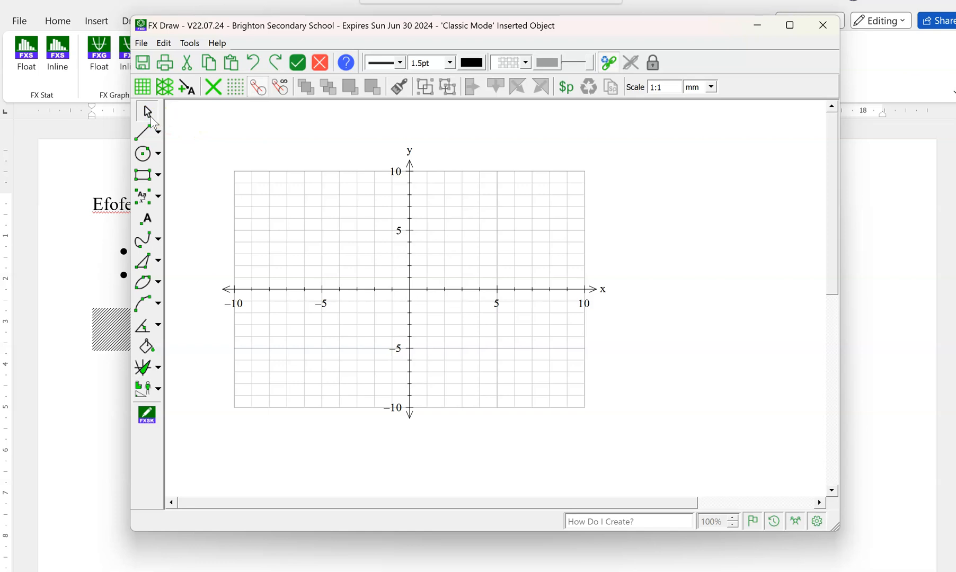
Set the graph's y-axis scale to run from -20 to 20.
click(401, 298)
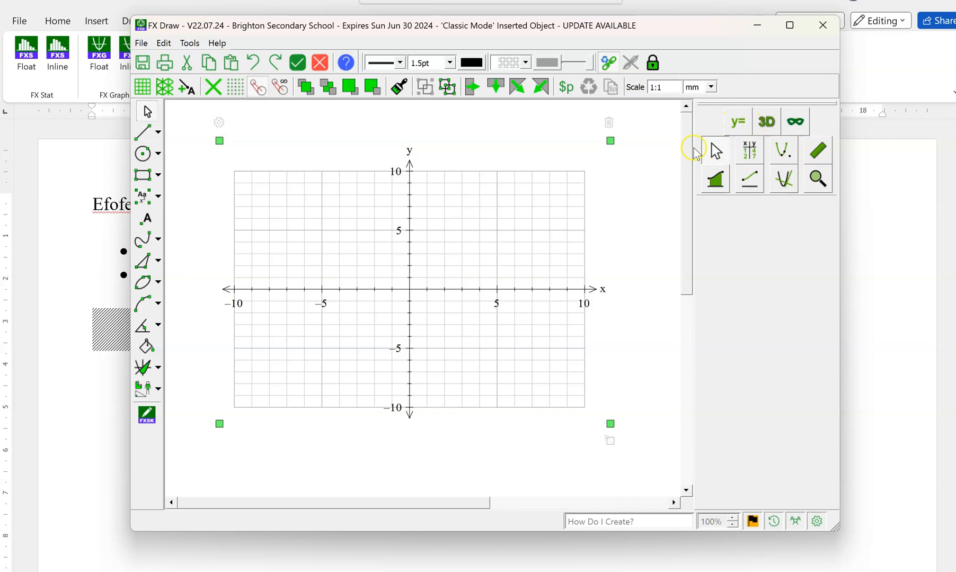
double_click(449, 249)
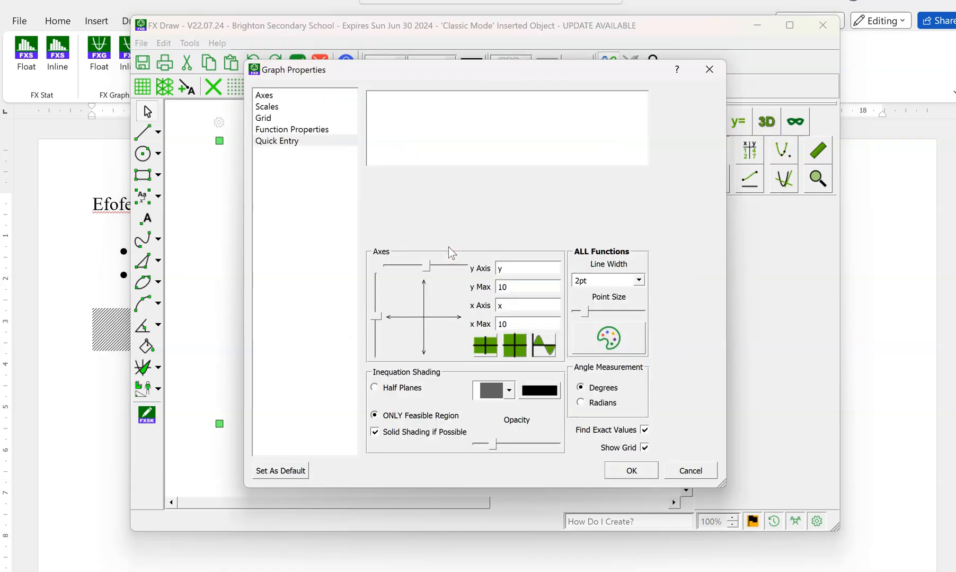
click(271, 108)
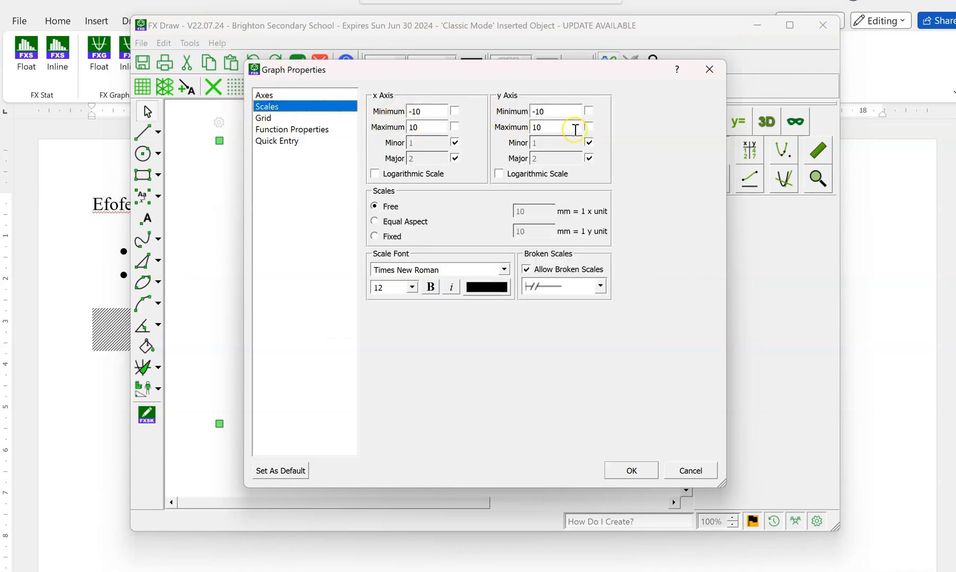
click(551, 126)
drag(551, 126, 512, 127)
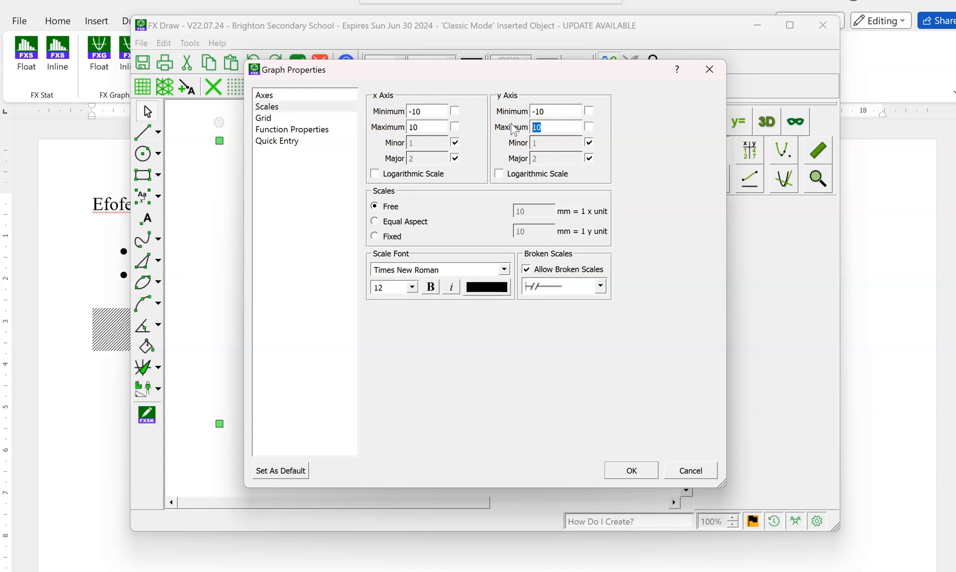
text(20)
drag(554, 111, 540, 113)
click(559, 127)
Set the x-axis scale to run from -15 to 15 and apply the graph properties.
click(432, 113)
key(BackSpace)
text(5)
click(428, 128)
key(BackSpace)
click(629, 472)
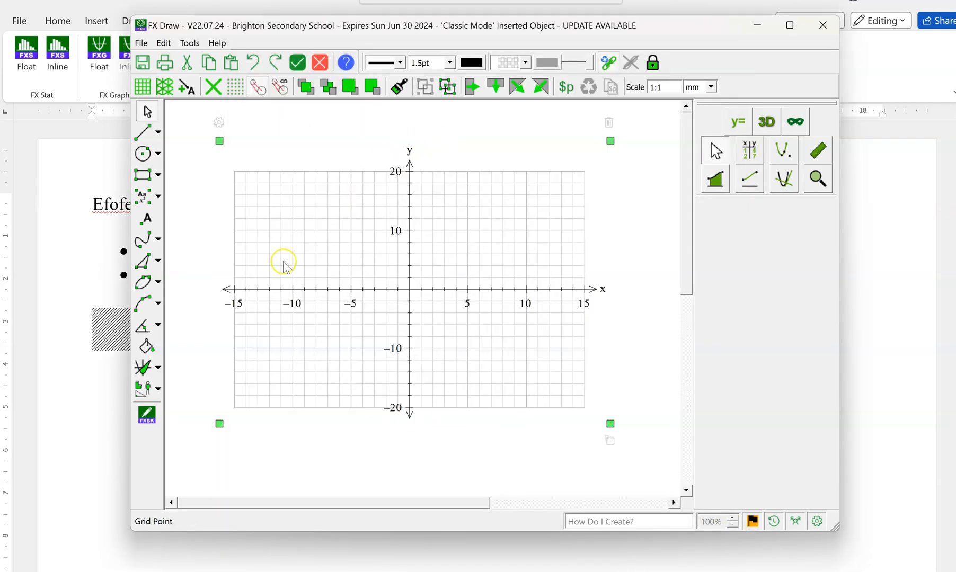
Plot the function y=2x+5 on the axes.
double_click(497, 315)
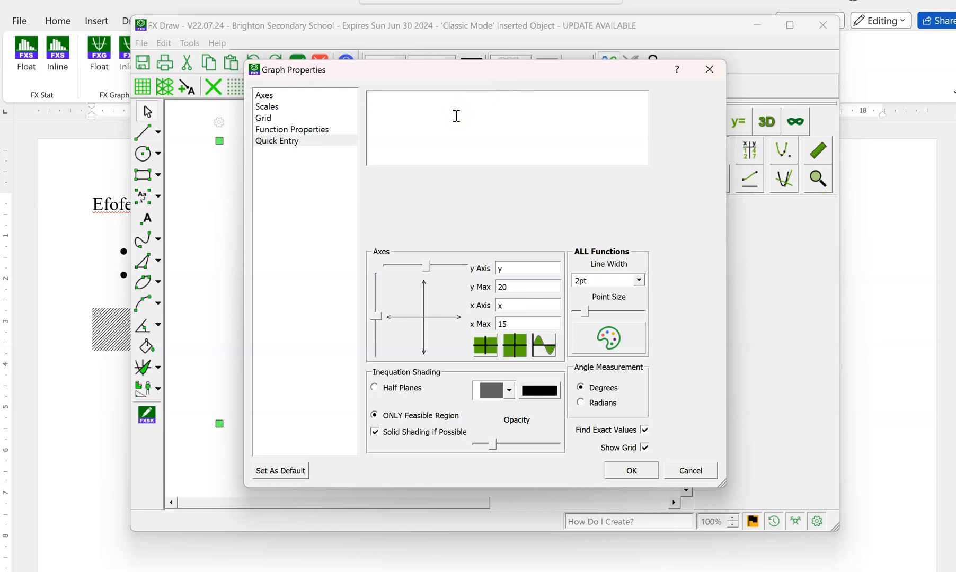
text(y=2x+)
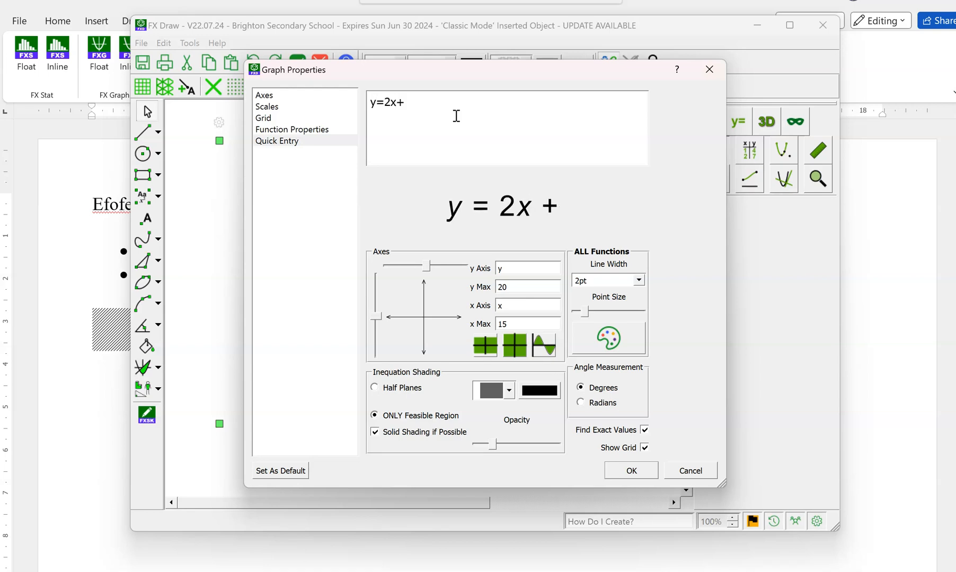
text(5)
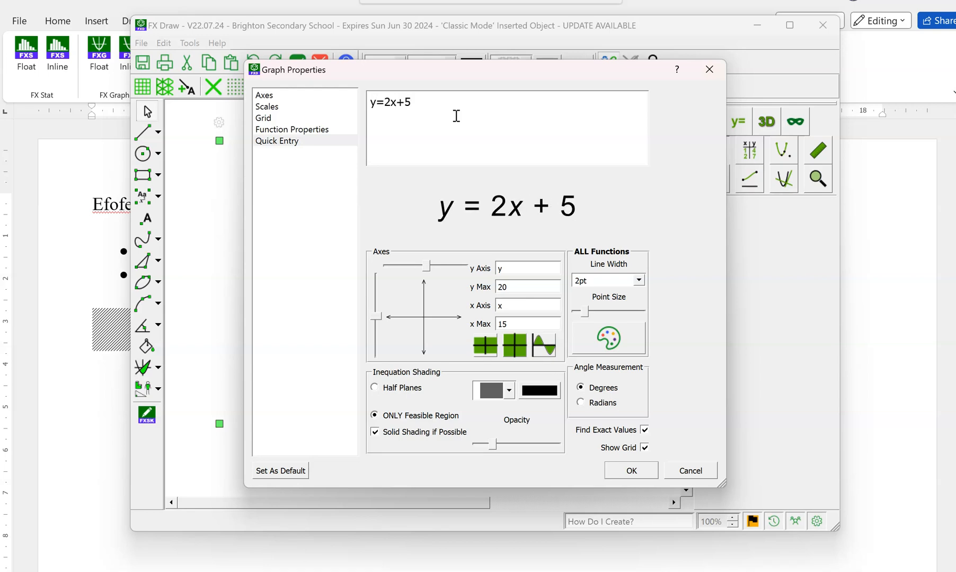
click(633, 470)
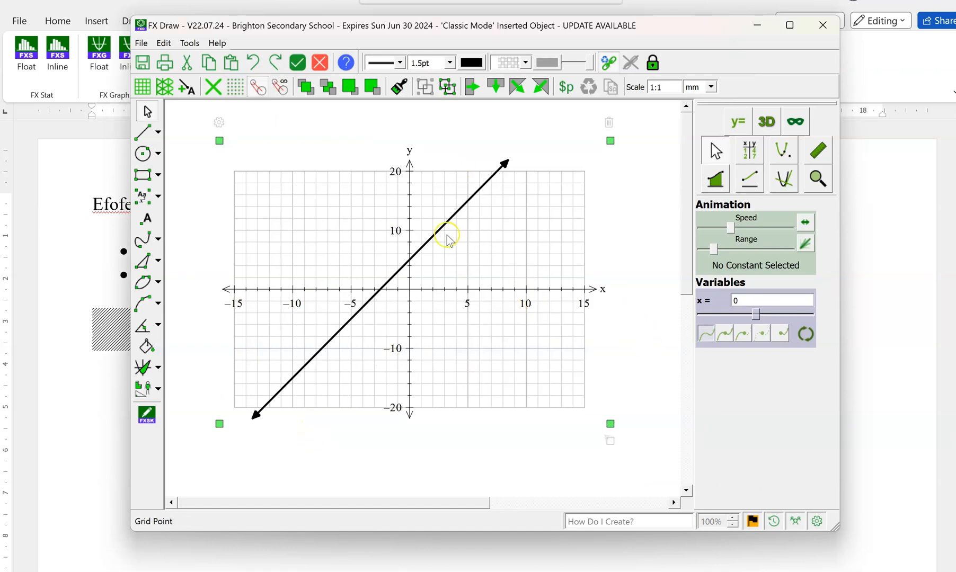
click(643, 253)
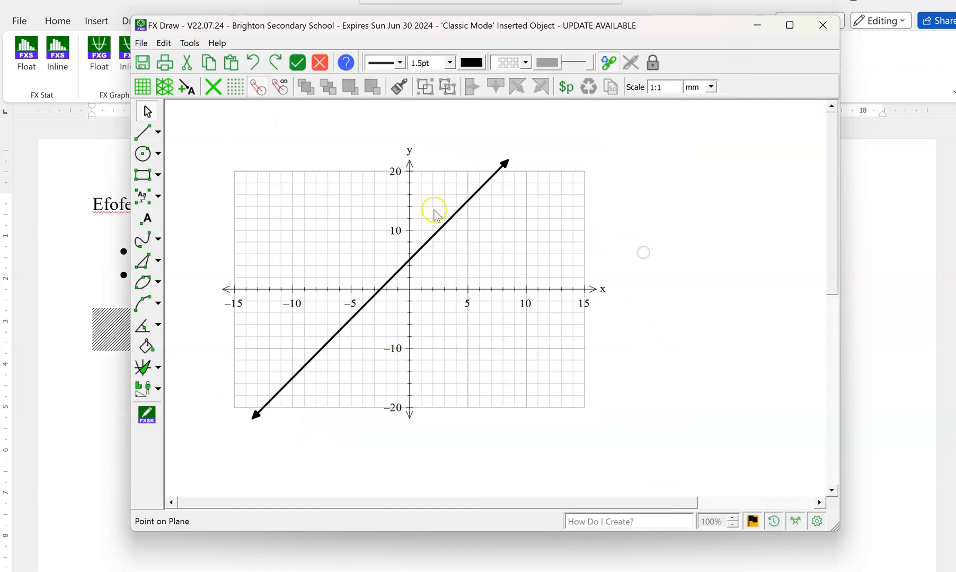
Add an annotation showing the equation of the plotted line, attached to the line near y = 10.
click(489, 242)
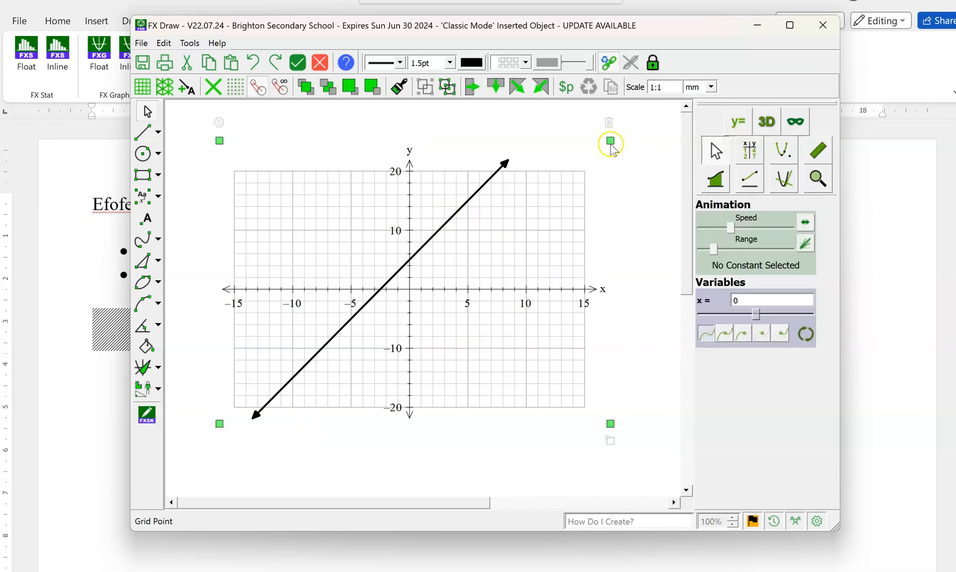
right_click(439, 236)
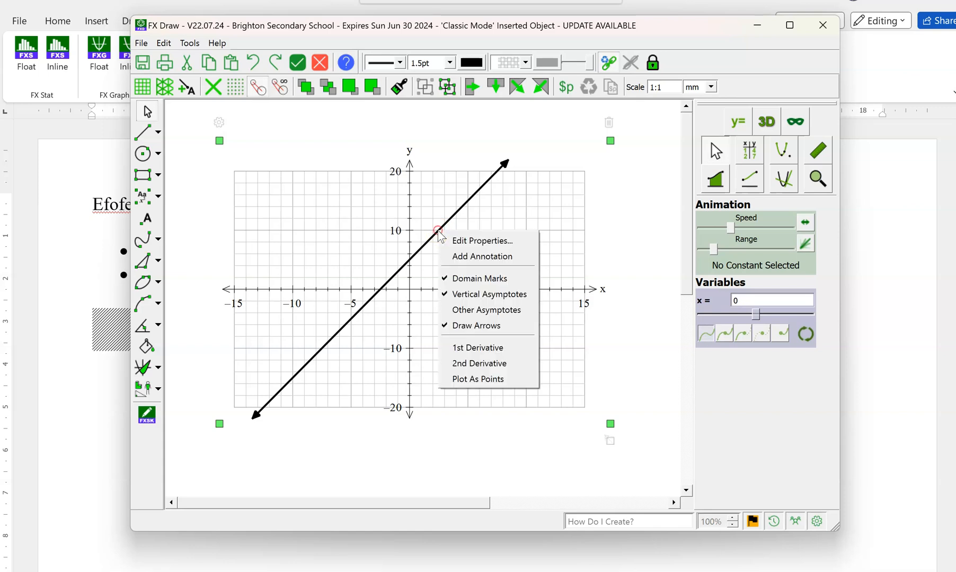
click(482, 257)
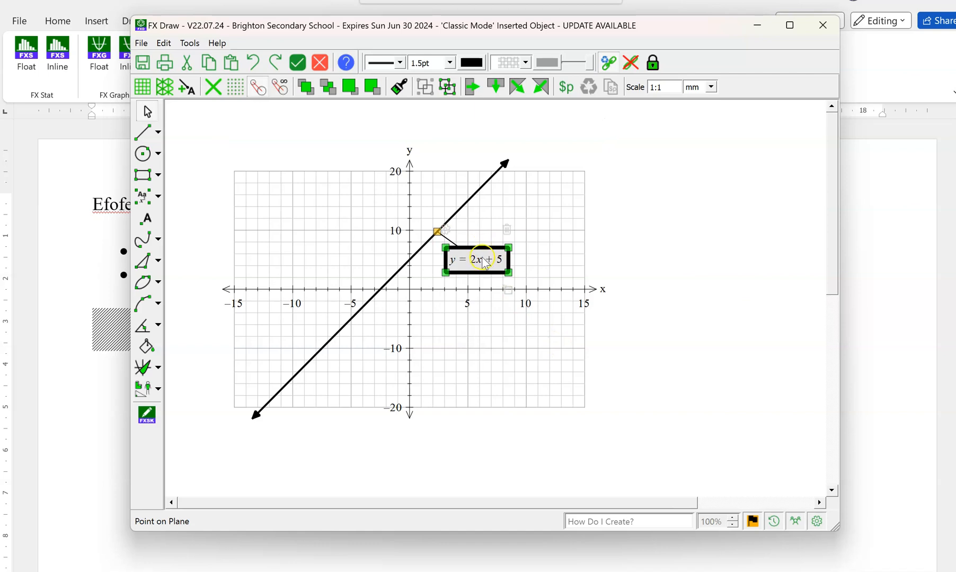
drag(782, 286, 724, 382)
click(473, 263)
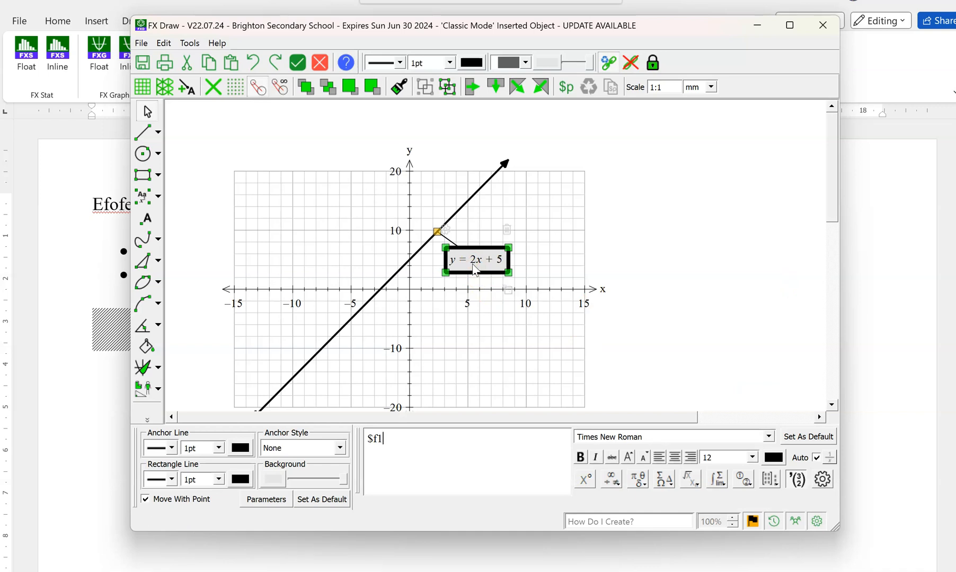
click(700, 261)
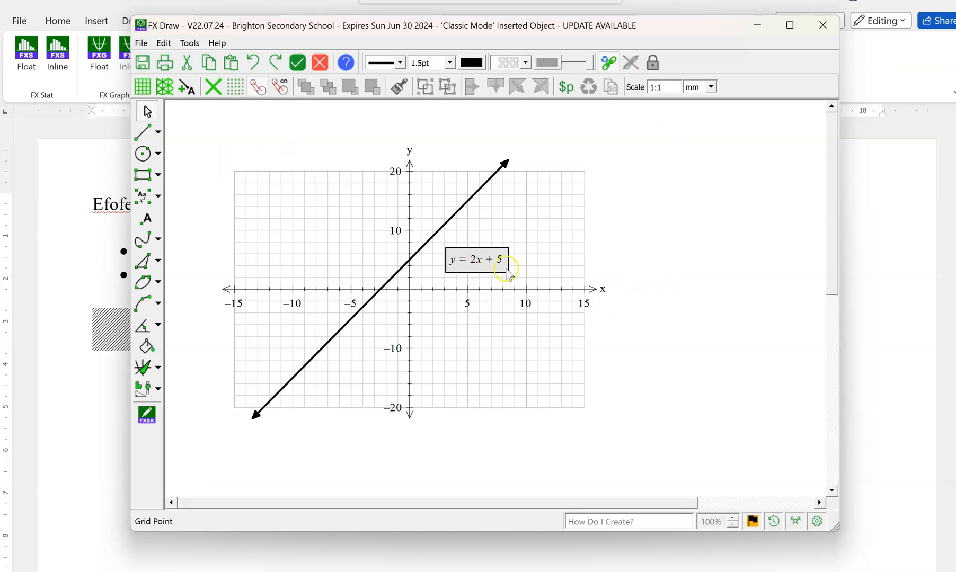
Add a second line reading "hi" under the equation in the annotation box.
click(486, 265)
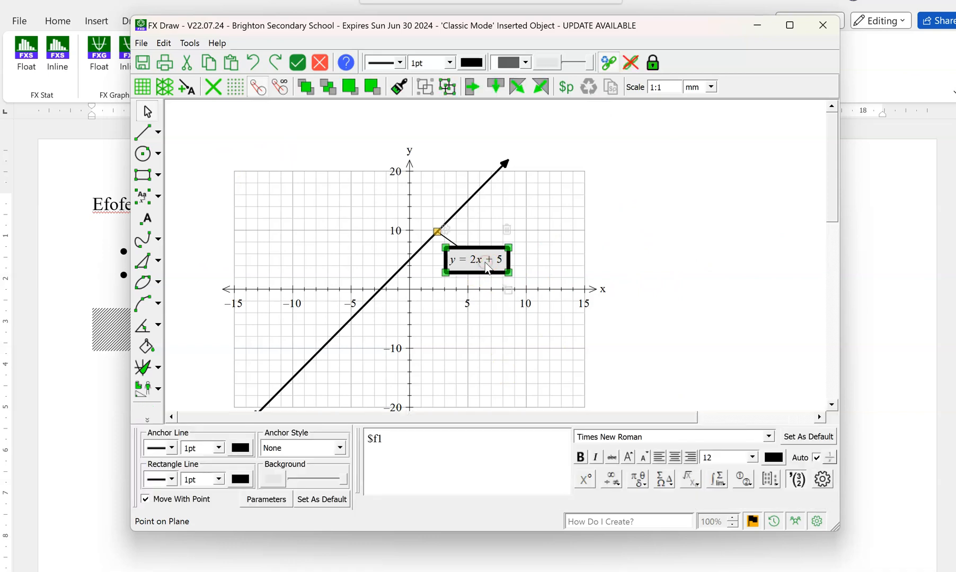
click(384, 431)
click(383, 441)
key(Return)
text(hi)
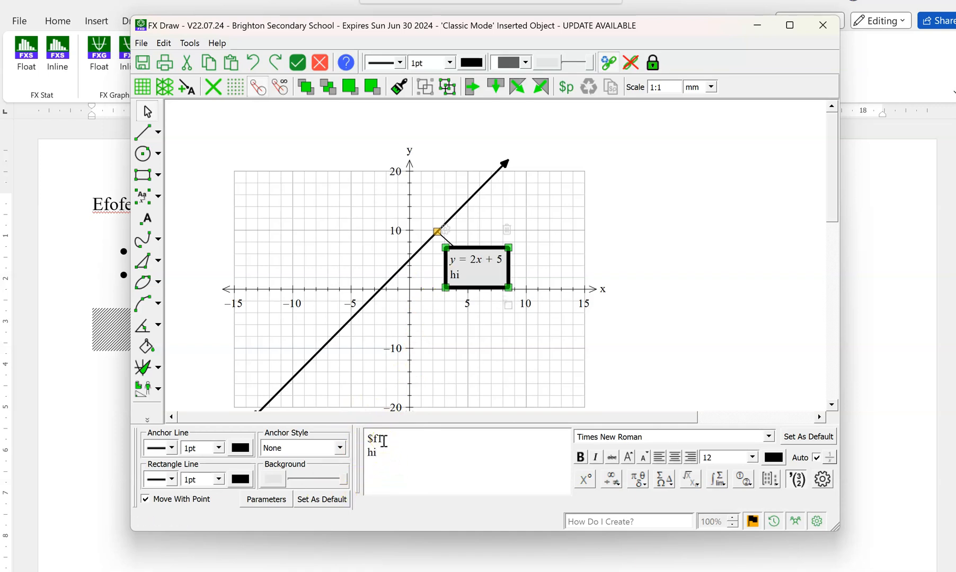
click(460, 362)
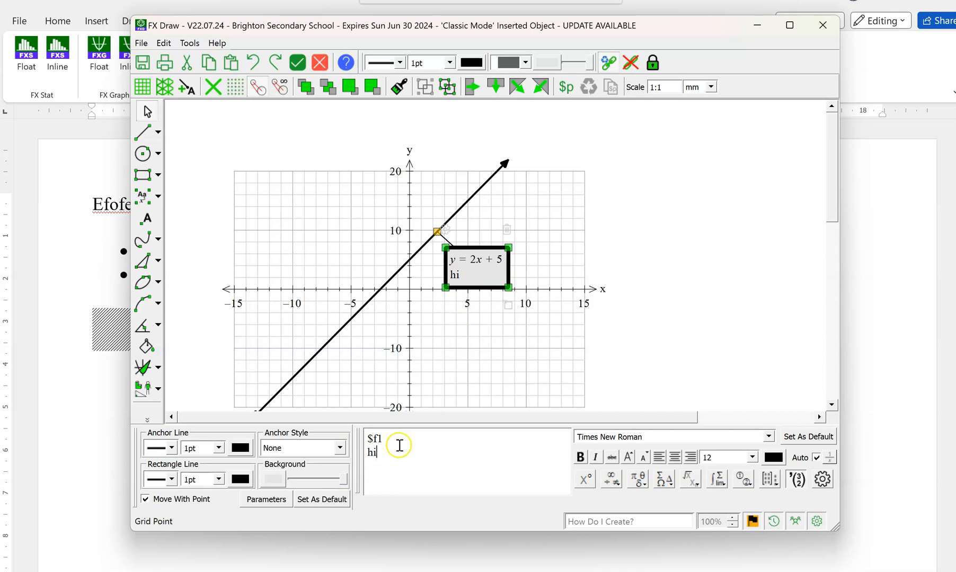
Delete the $f1 equation code from the annotation text and undo the deletion.
drag(385, 439, 360, 438)
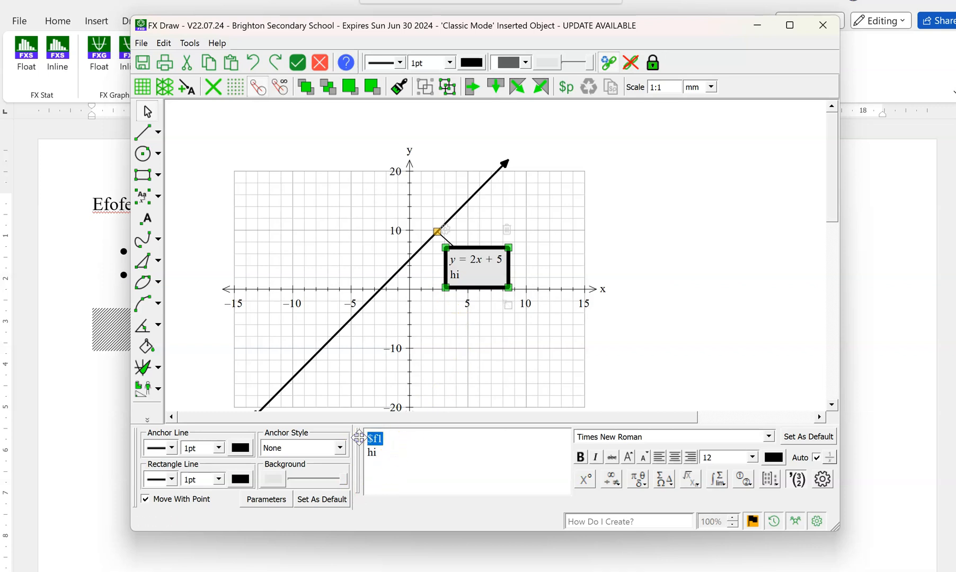
key(BackSpace)
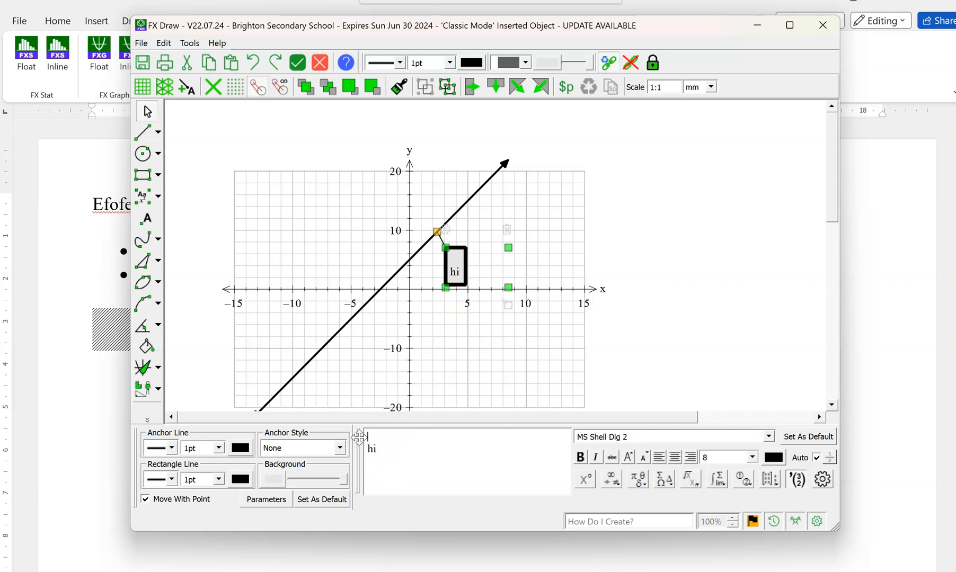
key(ctrl+z)
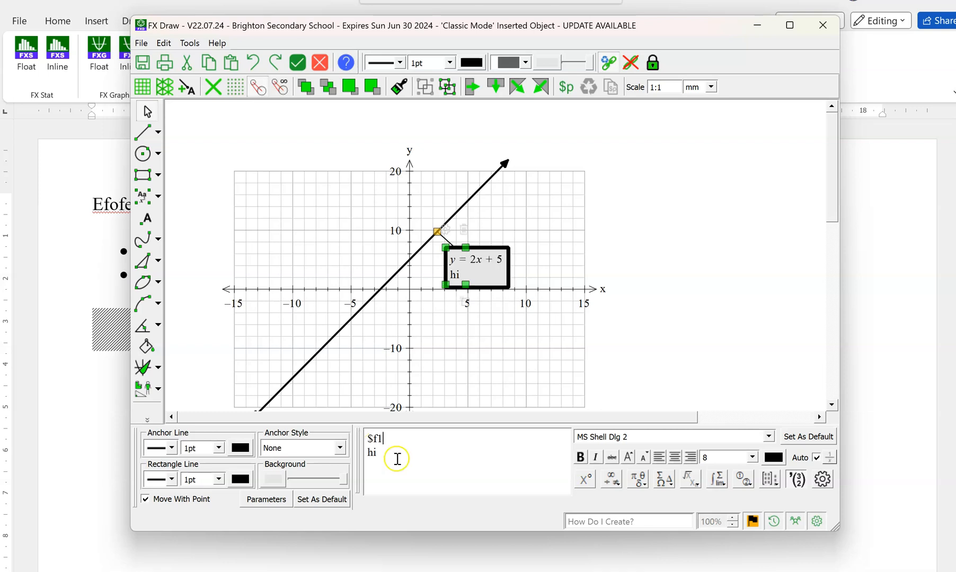
Remove the "hi" line from the annotation, leaving only the $f1 equation code.
click(378, 455)
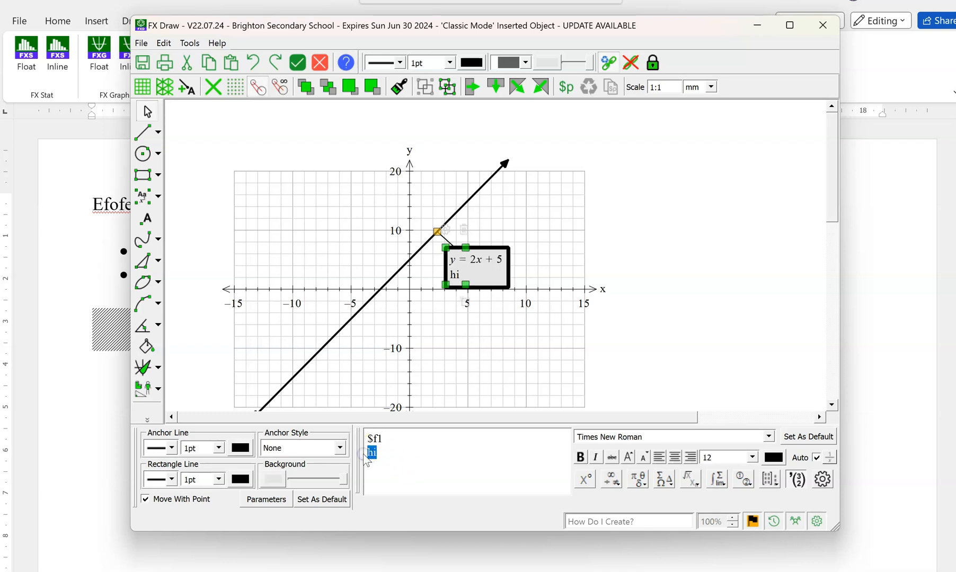
key(BackSpace)
key(BackSpace)
key(BackSpace)
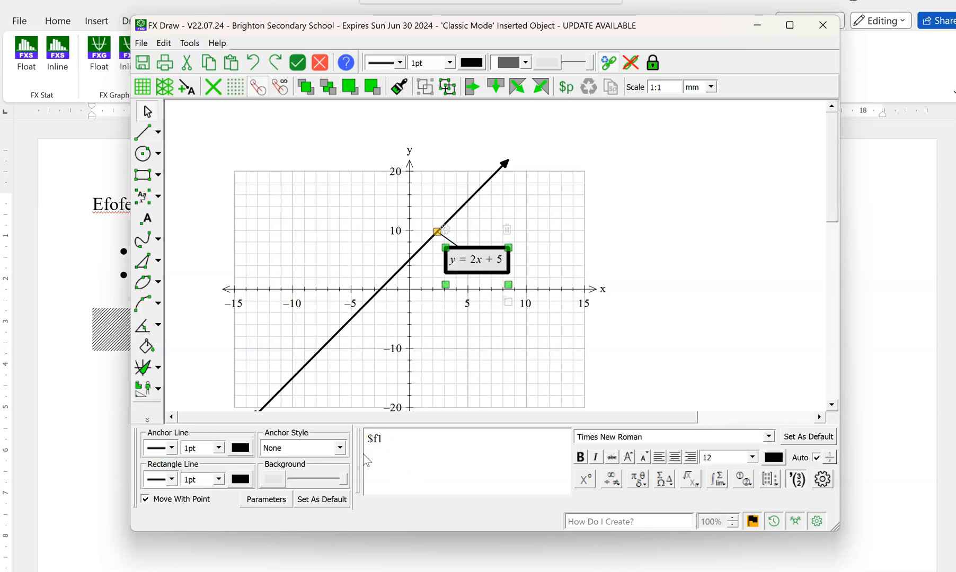
Change the equation annotation's background colour to light blue-violet (#aaaaff).
click(272, 480)
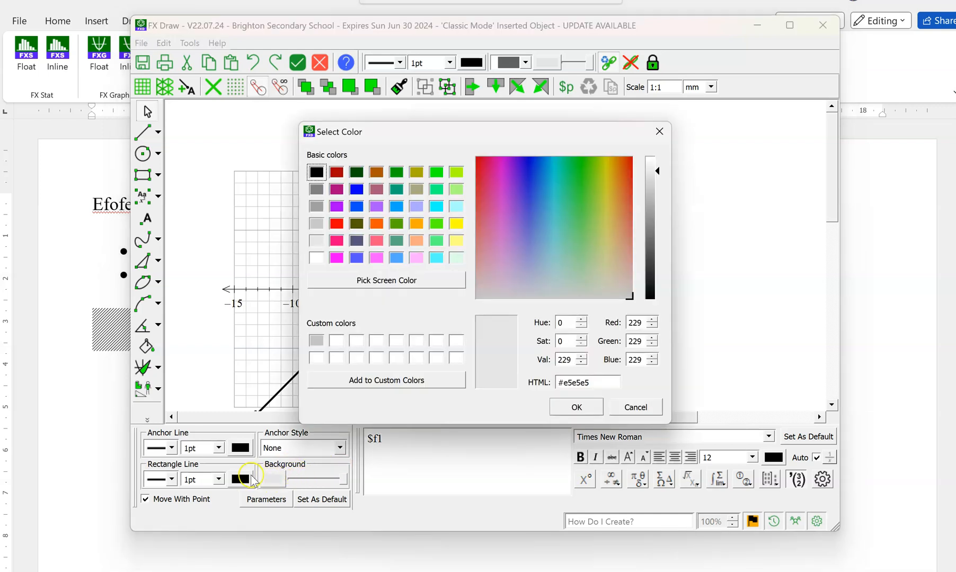
click(416, 206)
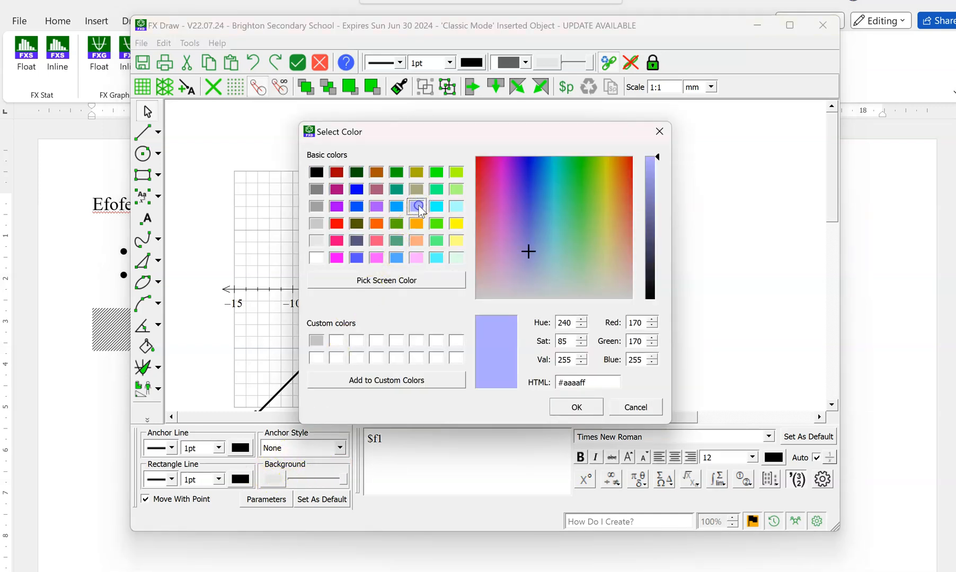
click(575, 408)
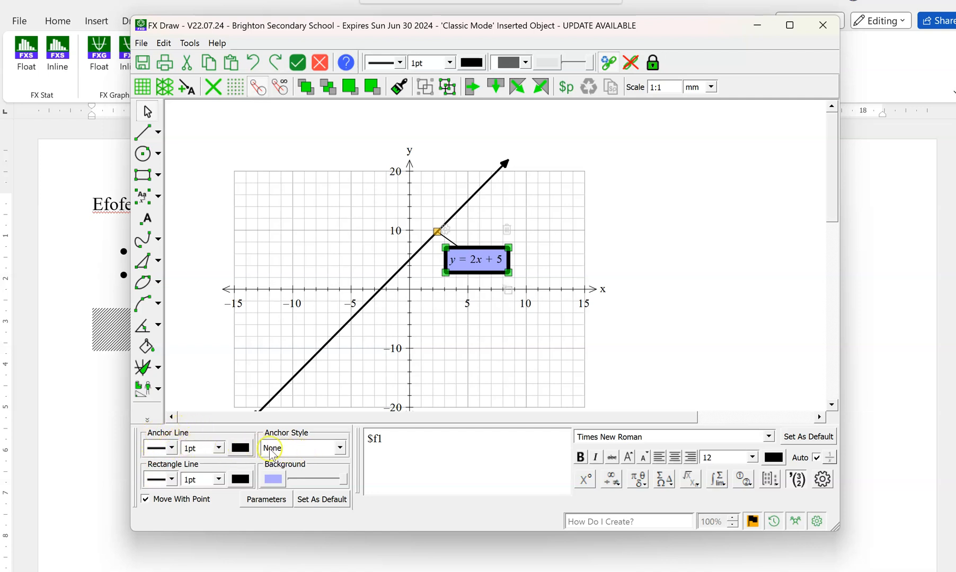
Set the y = 2x + 5 annotation's anchor style to a plain line without an end marker.
click(339, 449)
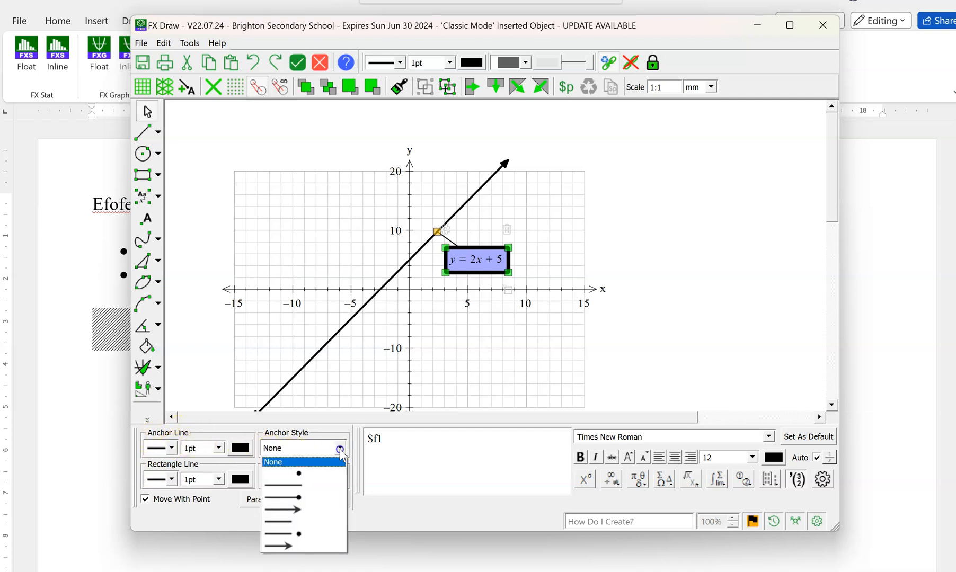
click(298, 497)
click(296, 496)
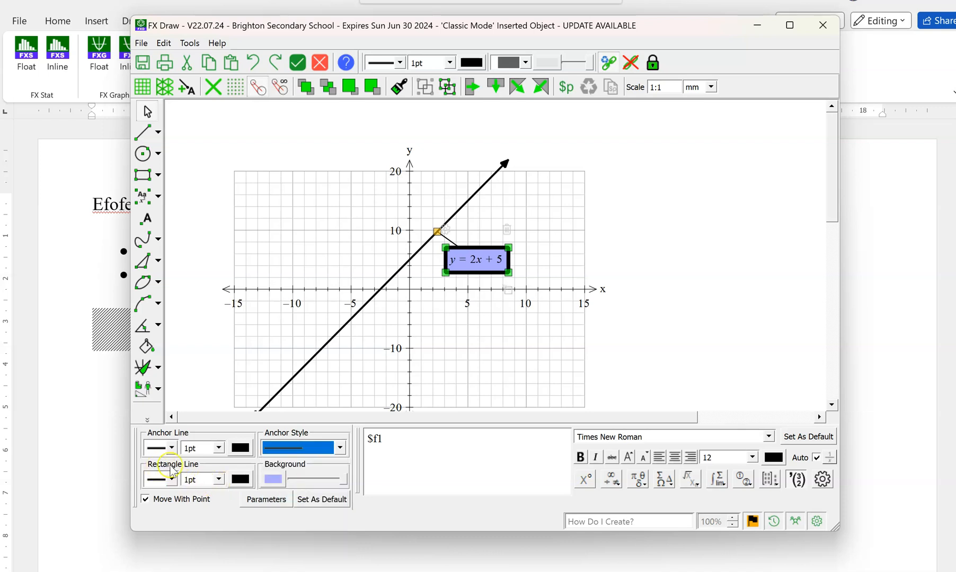
click(240, 480)
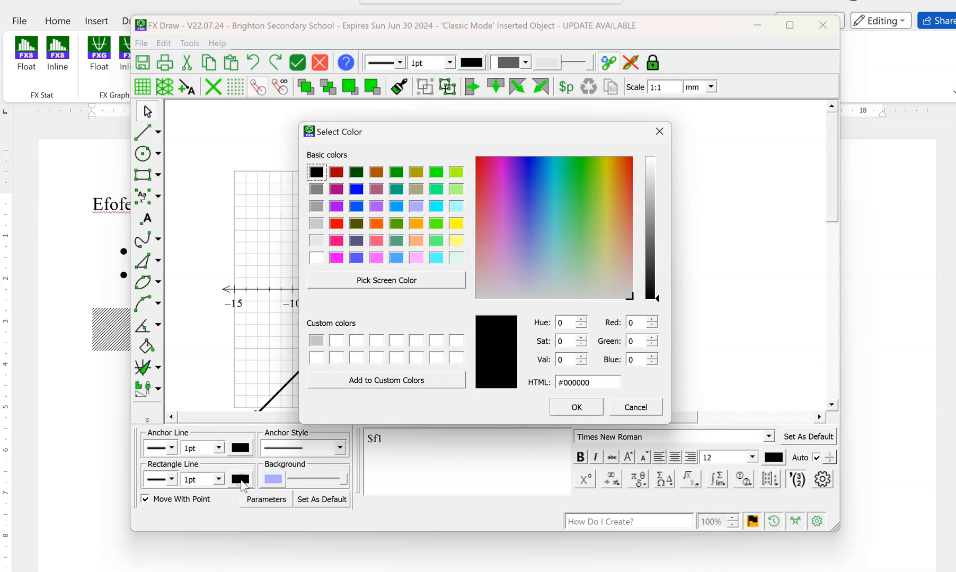
click(583, 408)
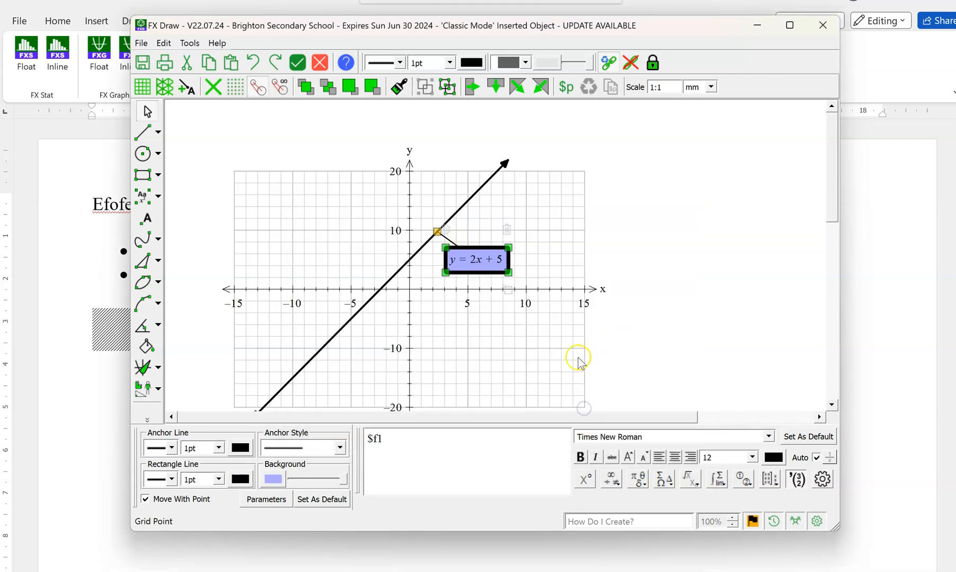
click(700, 375)
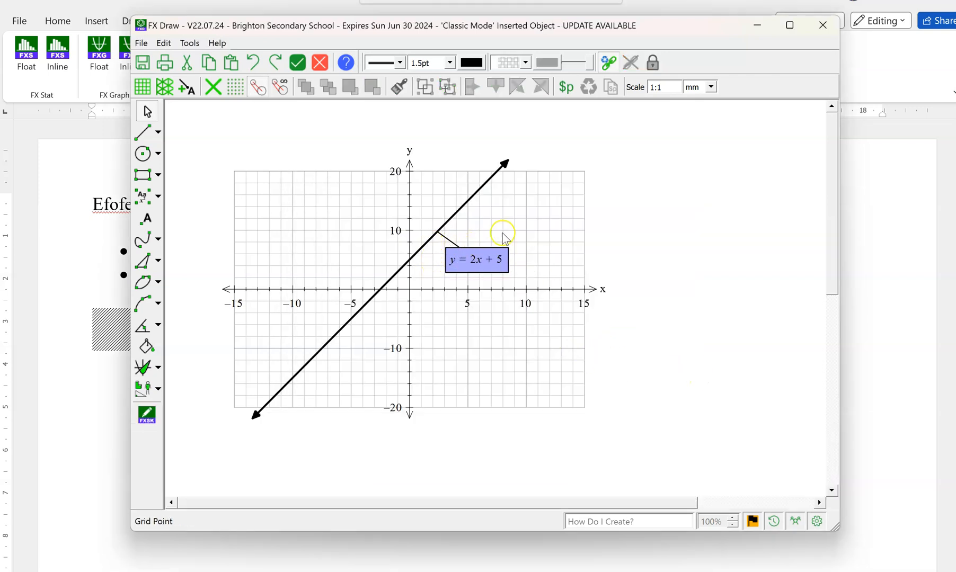
Change the rectangle line colour of the y = 2x + 5 annotation to white.
click(487, 260)
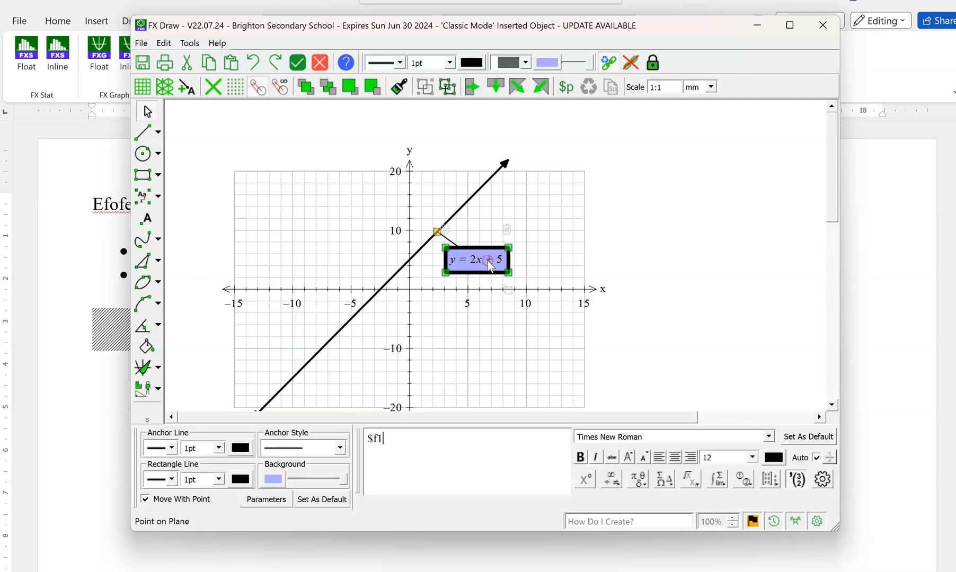
click(172, 479)
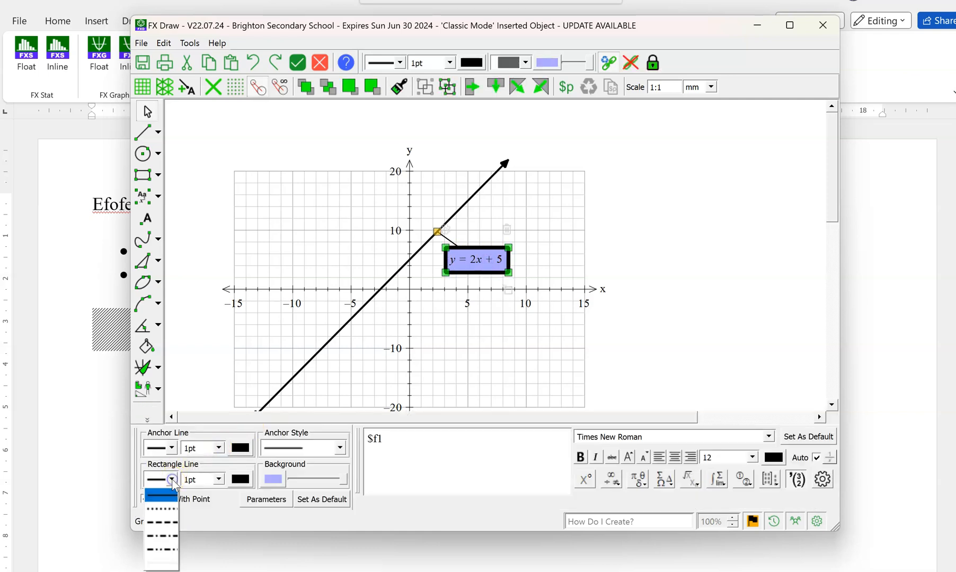
click(171, 478)
click(244, 480)
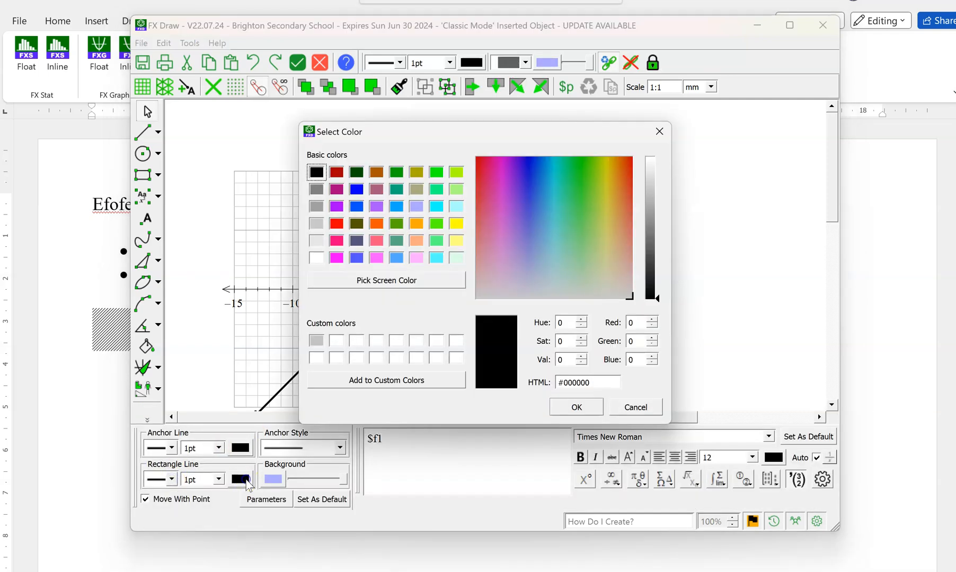
click(315, 258)
click(583, 406)
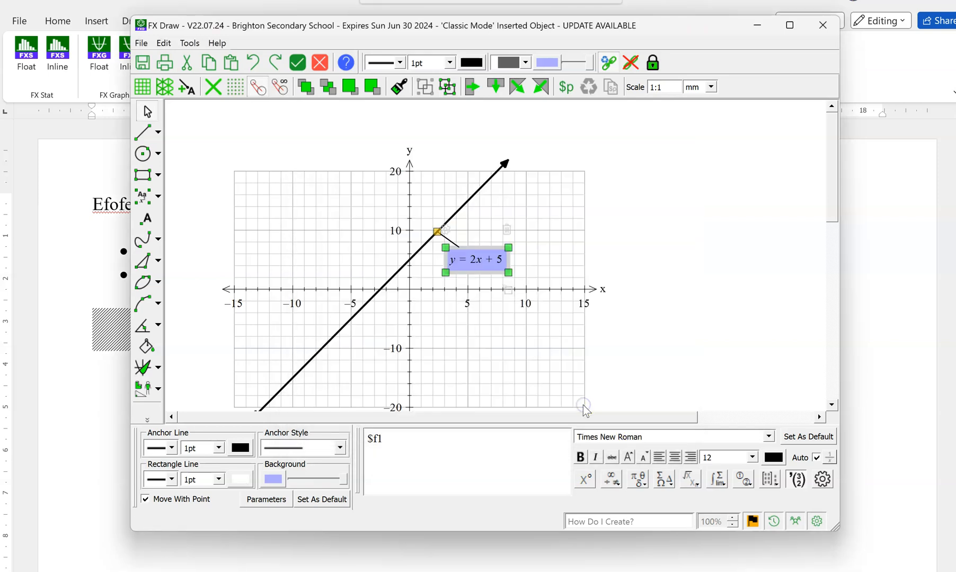
click(720, 331)
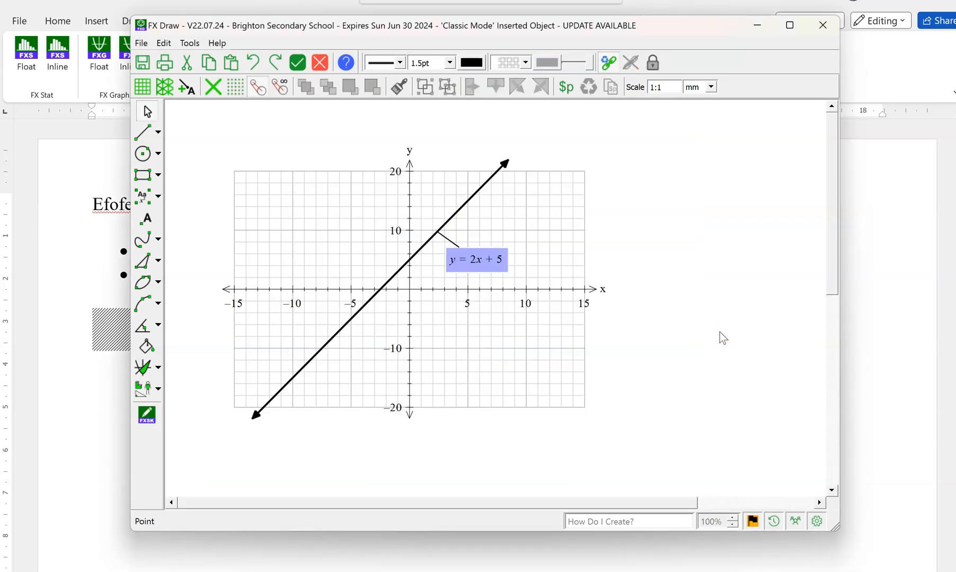
Move the equation annotation's anchor to near the upper end of the plotted line and place its label just beside it.
click(438, 232)
drag(437, 232, 492, 176)
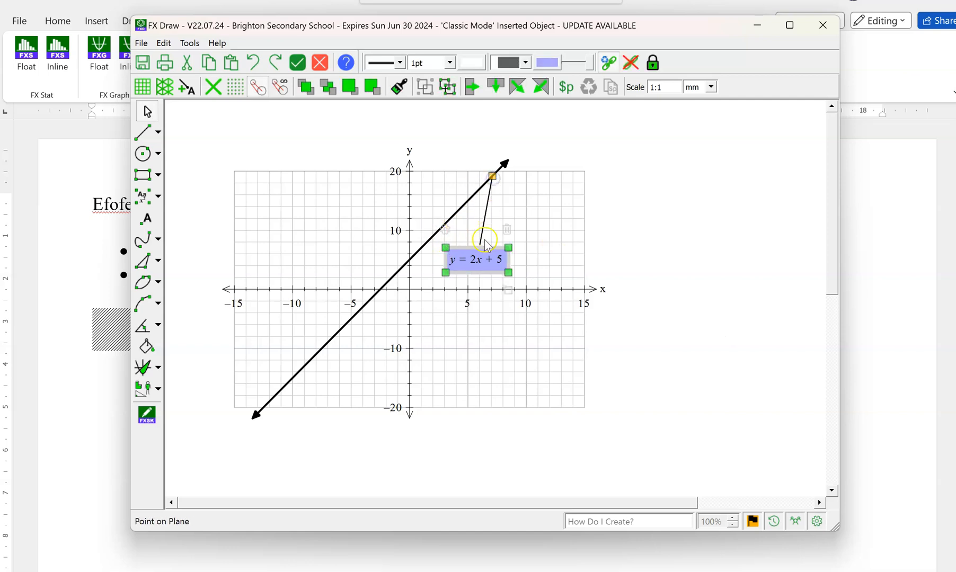
drag(488, 259, 543, 192)
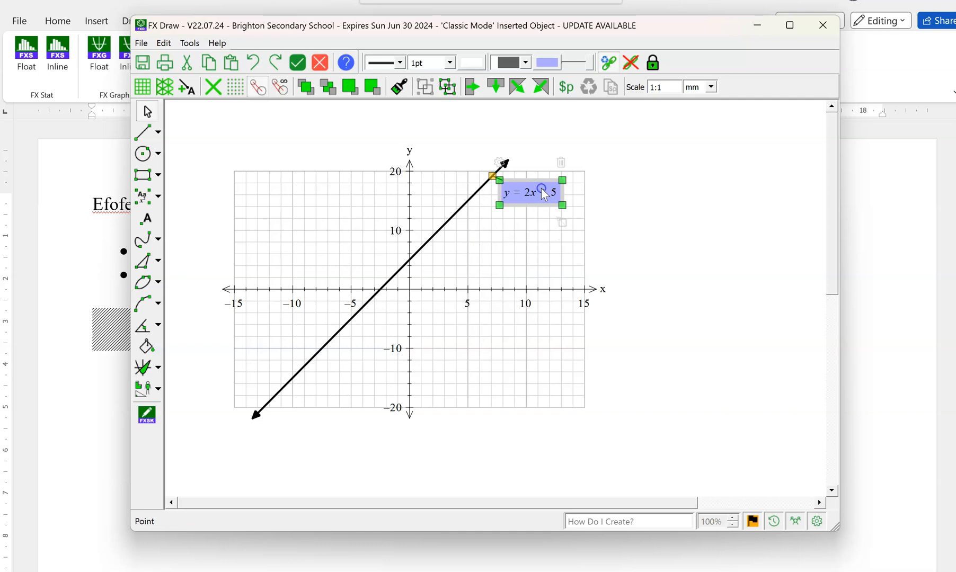
Add the parabola y=(x-4)^2+3 to the graph as a second function under y=2x+5.
click(497, 258)
double_click(482, 327)
click(446, 102)
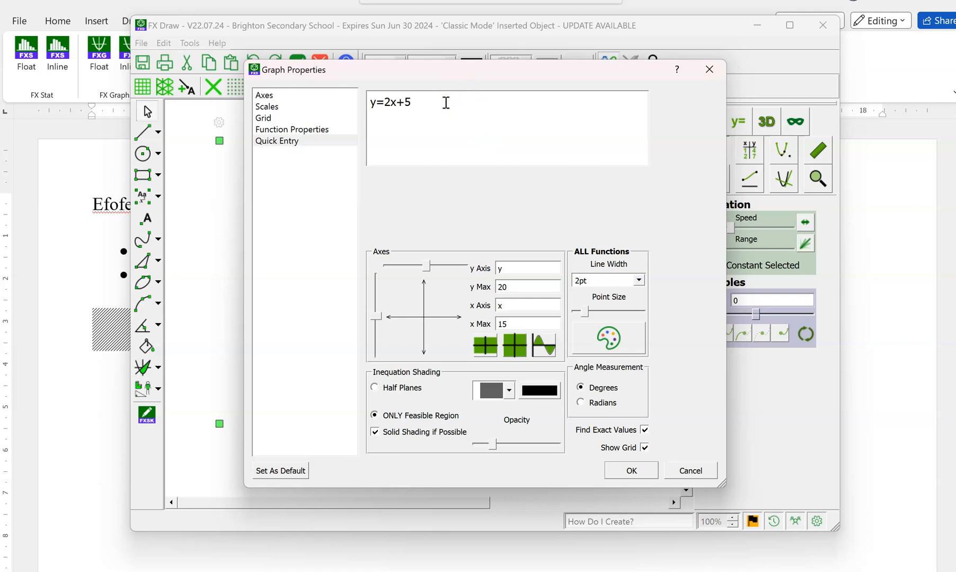
text(y=x^2)
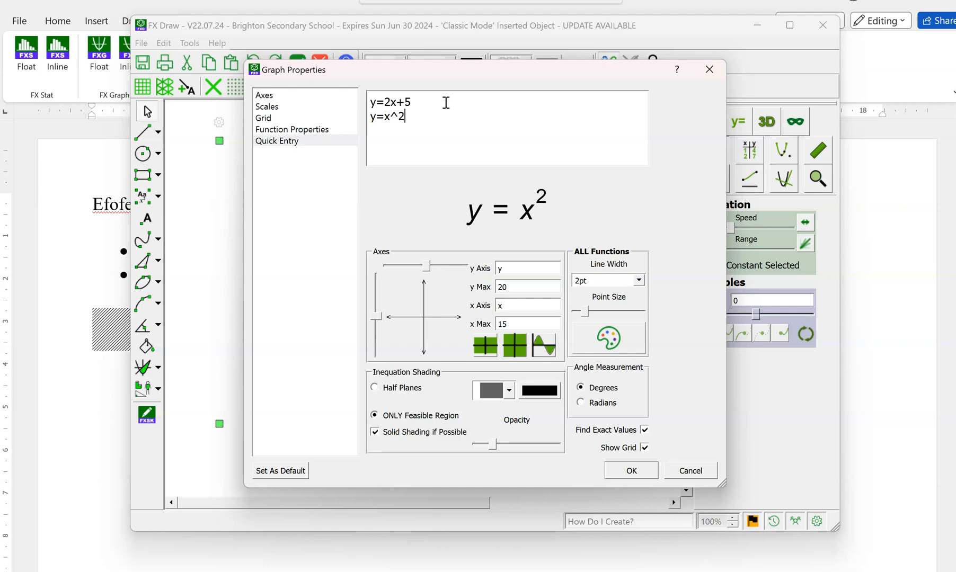
key(BackSpace)
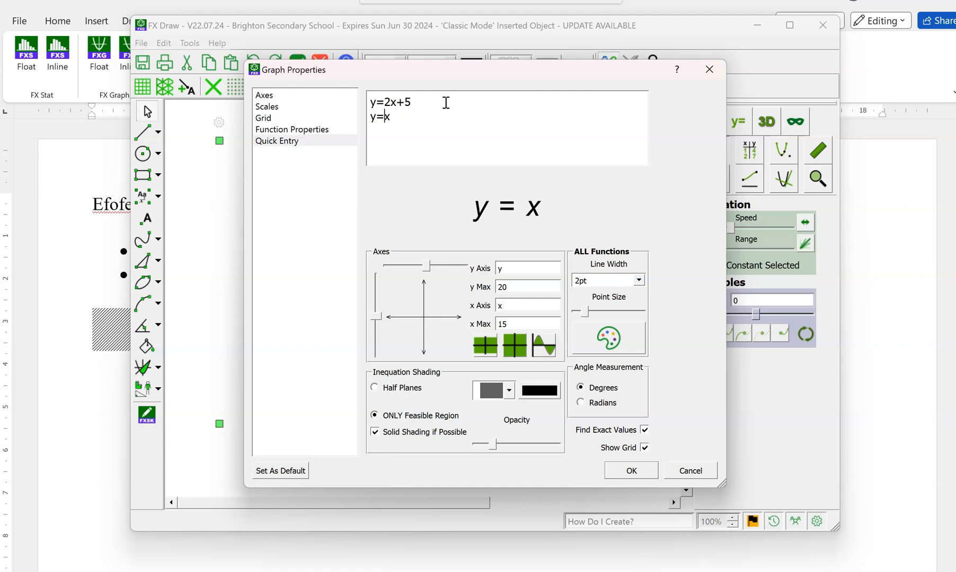
text((x)
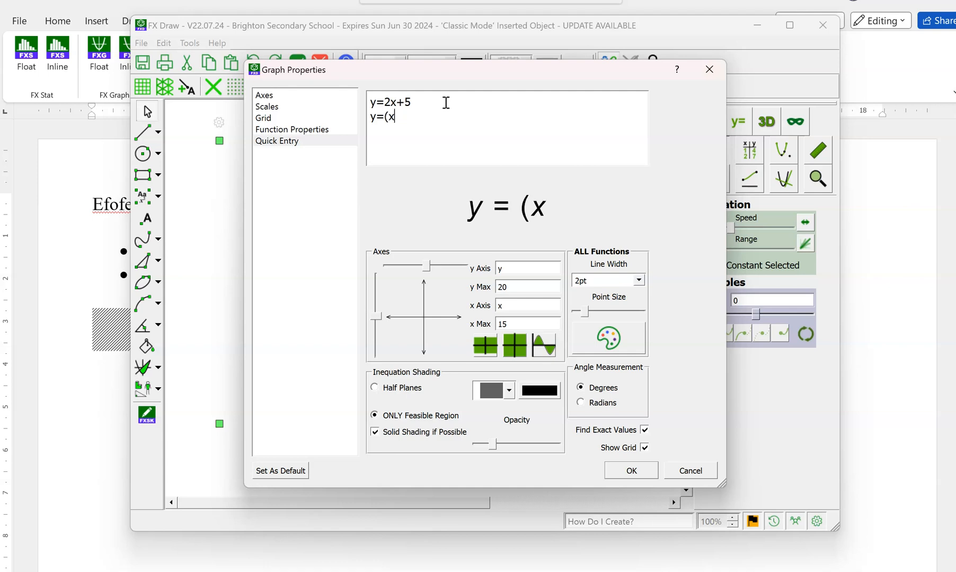
text(-4)^2)
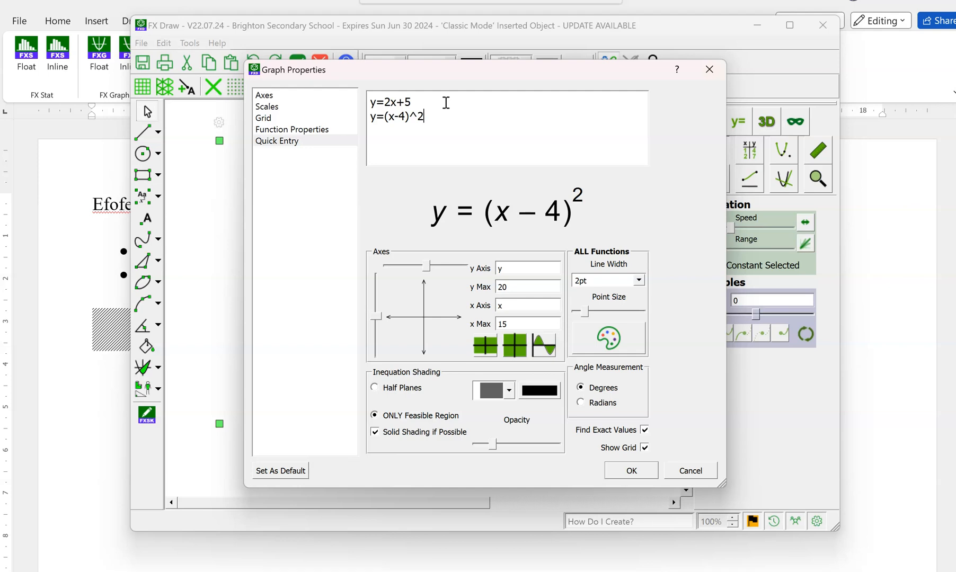
text(+3)
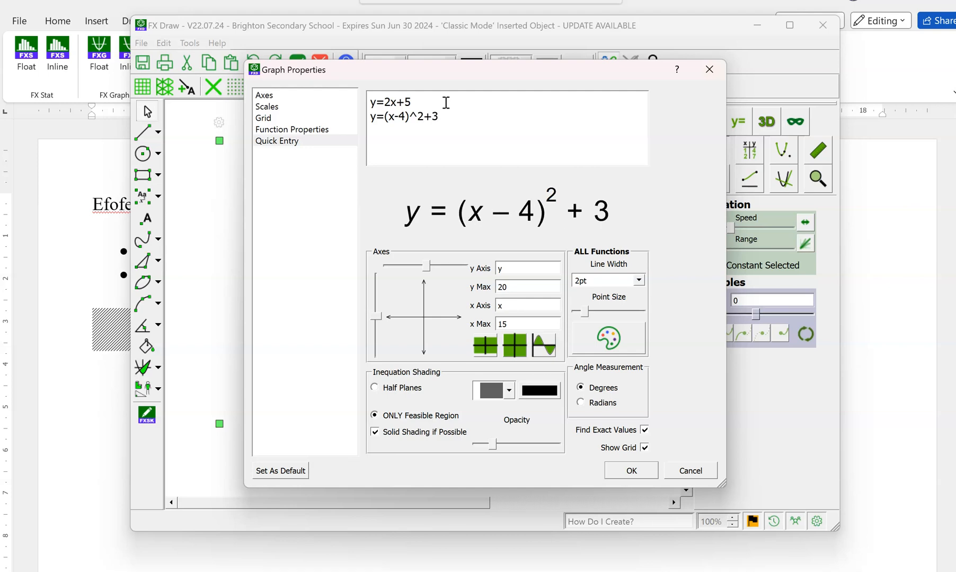
click(636, 468)
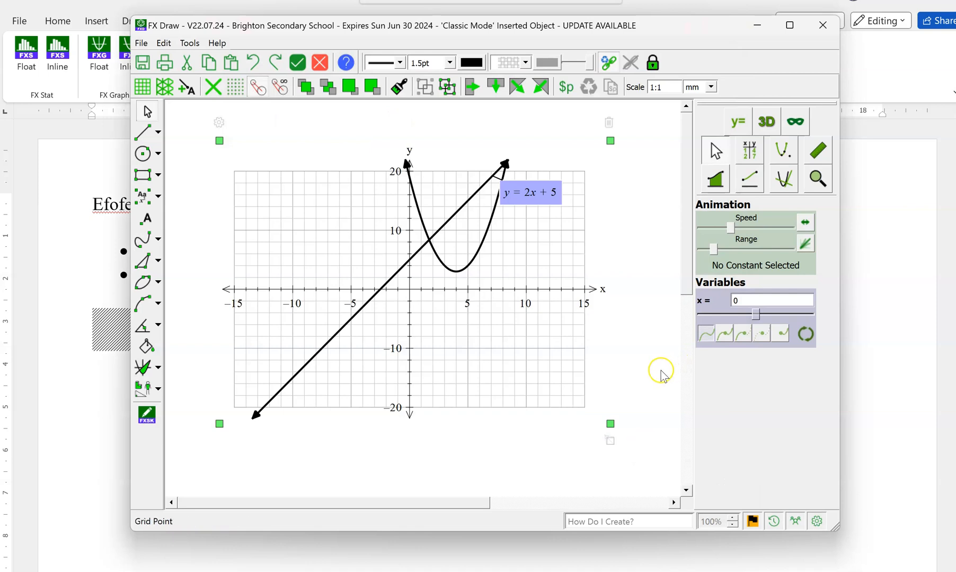
Add an annotation to the parabola's local minimum point.
mouse_move(459, 276)
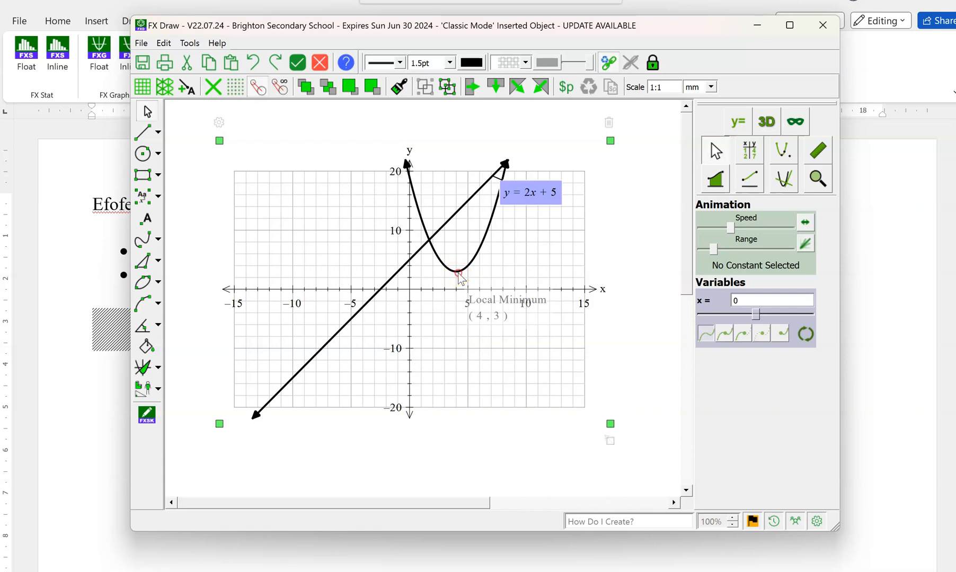
right_click(459, 275)
click(477, 299)
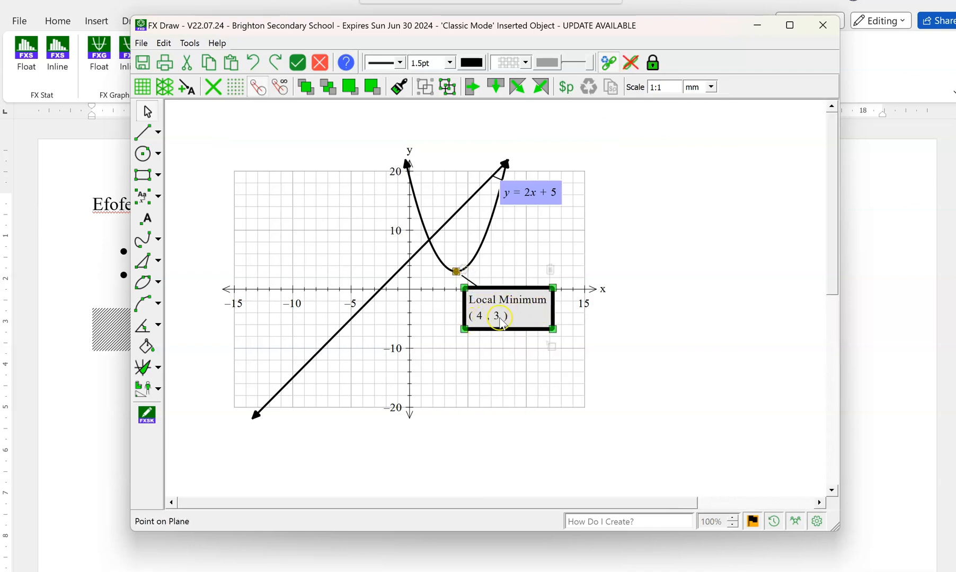
Replace the "Local Minimum" line in the vertex annotation with "Min" placed directly before the $point code on one line.
double_click(527, 307)
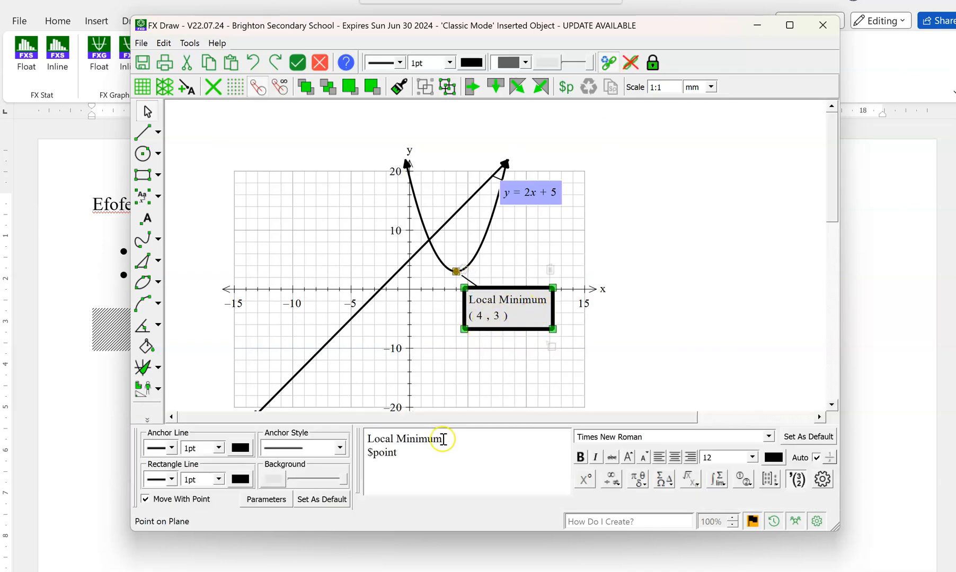
drag(448, 439, 365, 440)
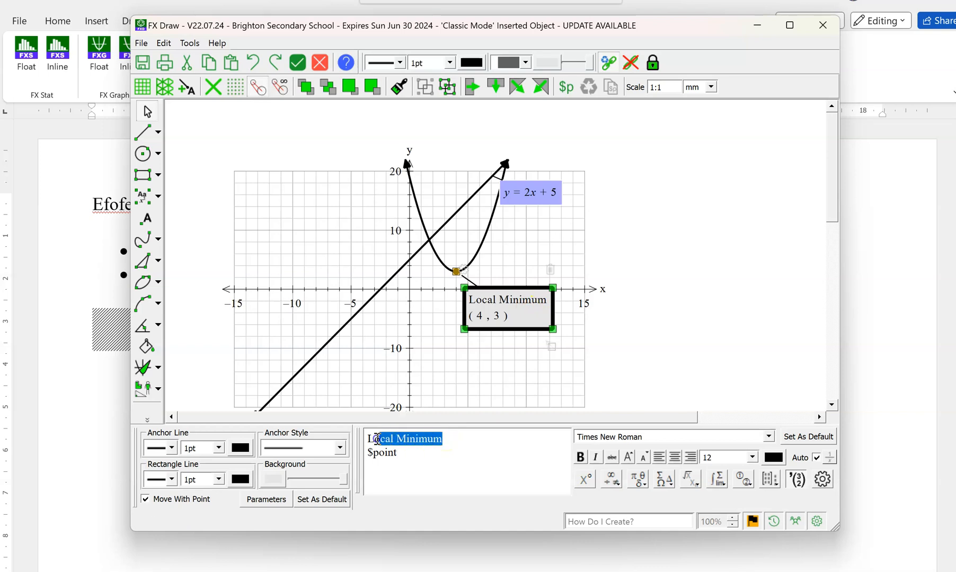
key(BackSpace)
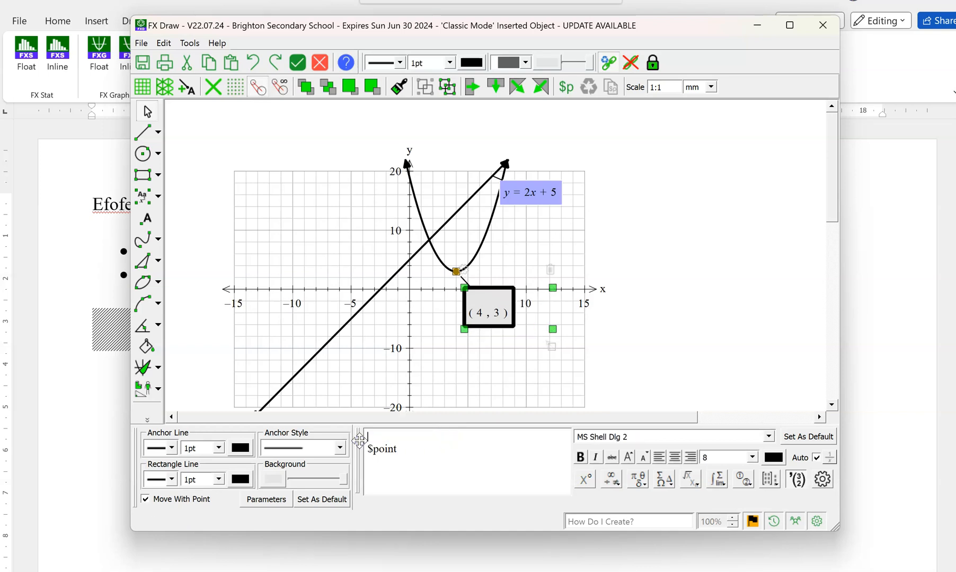
key(BackSpace)
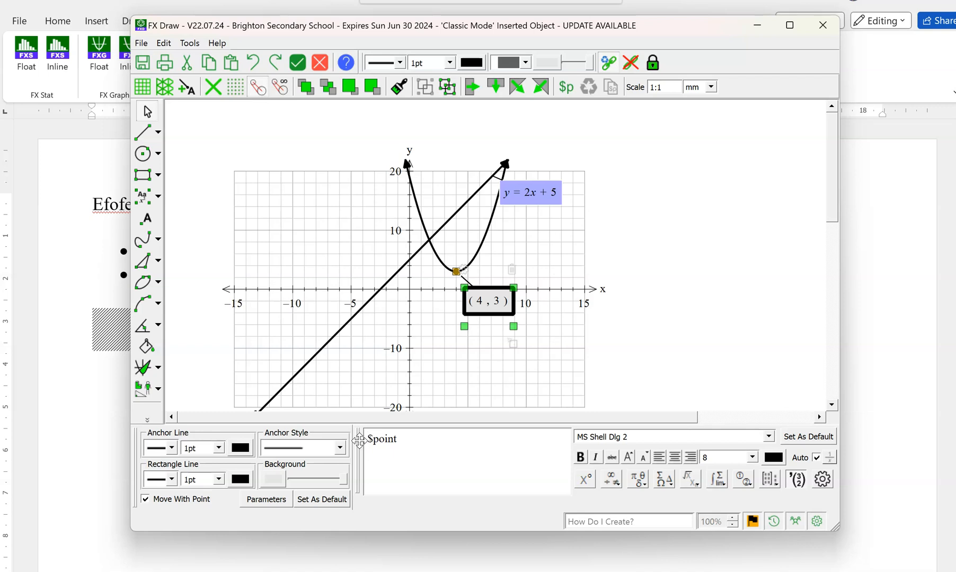
text(V)
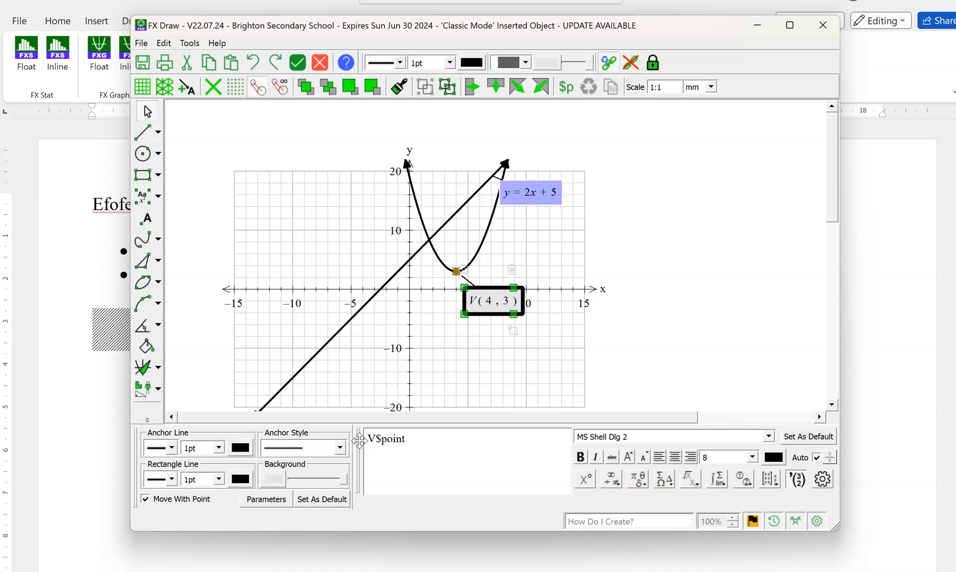
key(BackSpace)
text(Min)
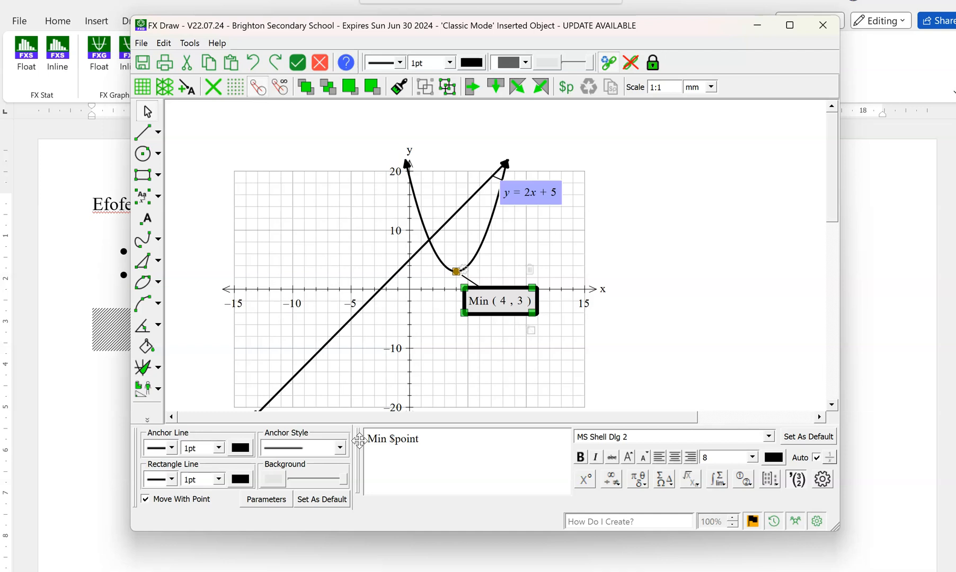
click(707, 387)
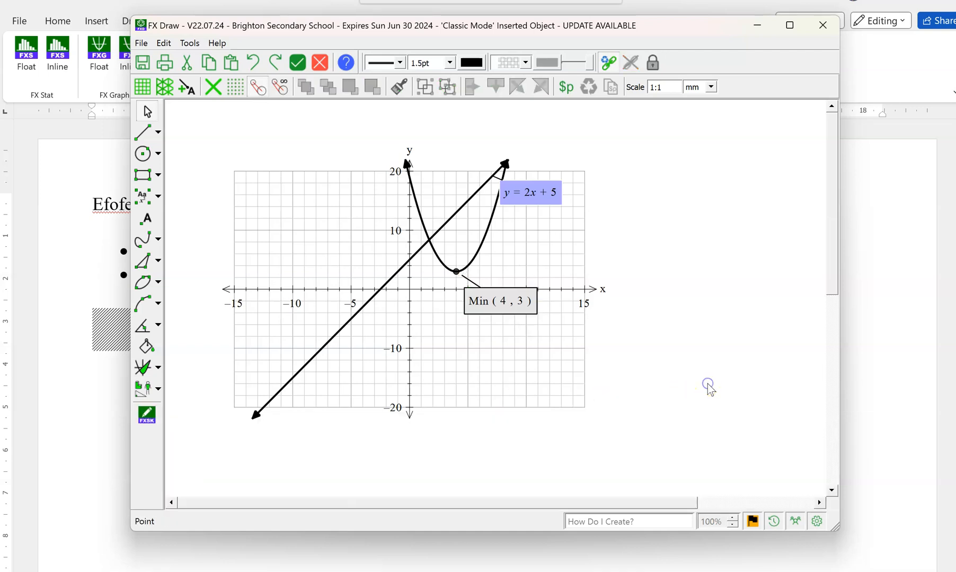
Add a point of intersection annotation where the line first crosses the parabola, just beyond the y-axis.
click(297, 254)
click(428, 241)
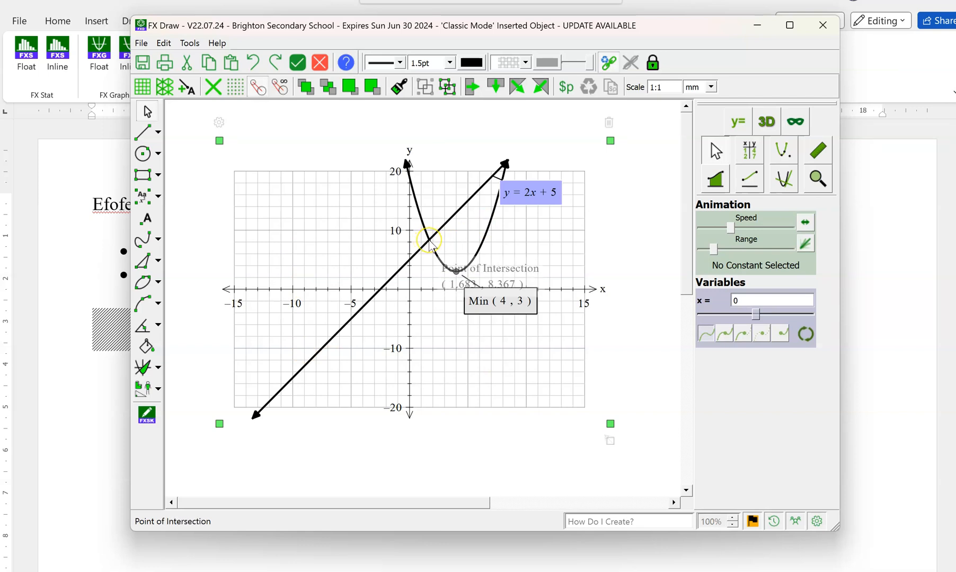
click(429, 240)
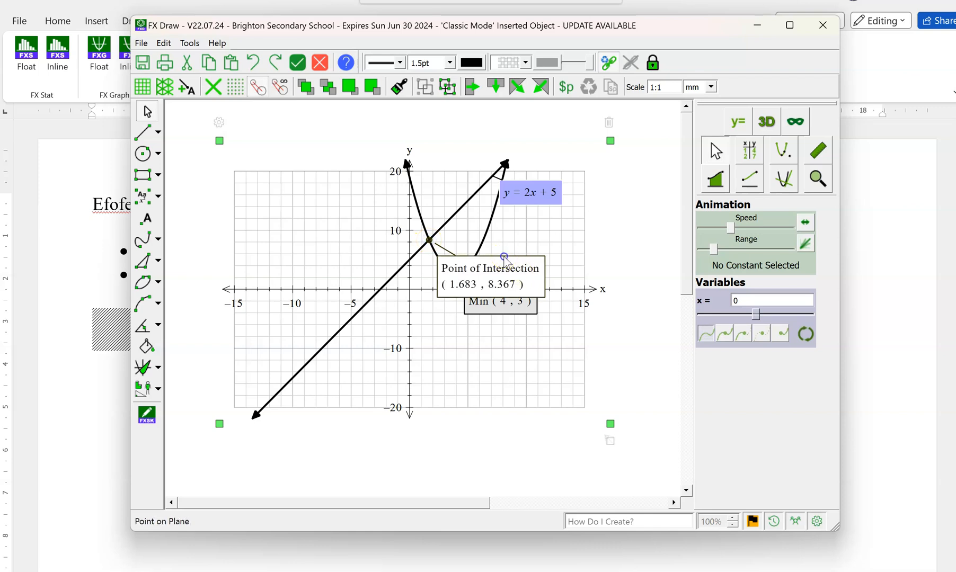
click(636, 282)
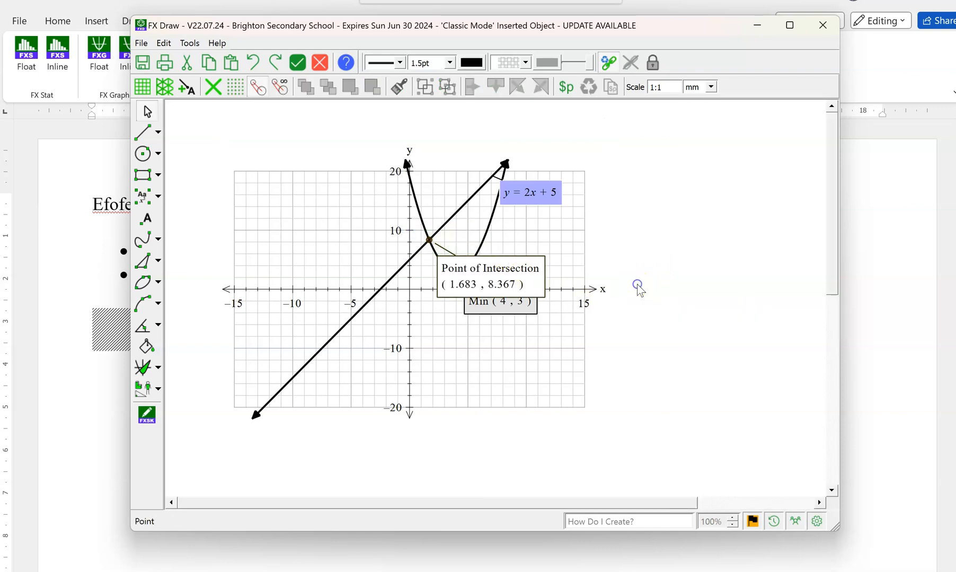
Move the Point of Intersection label to the negative-x side of the y-axis, clear of both curves.
click(509, 282)
drag(508, 264, 345, 209)
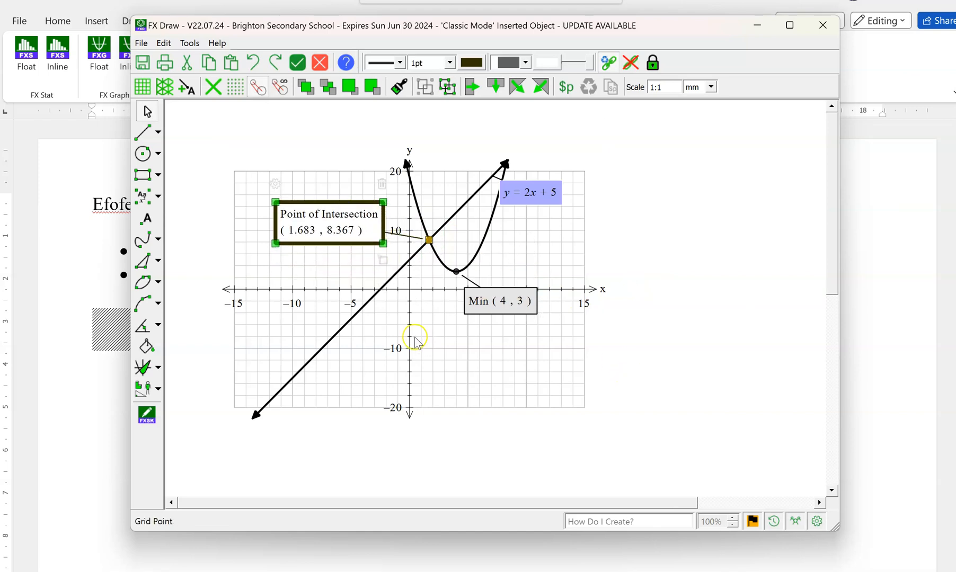
click(489, 379)
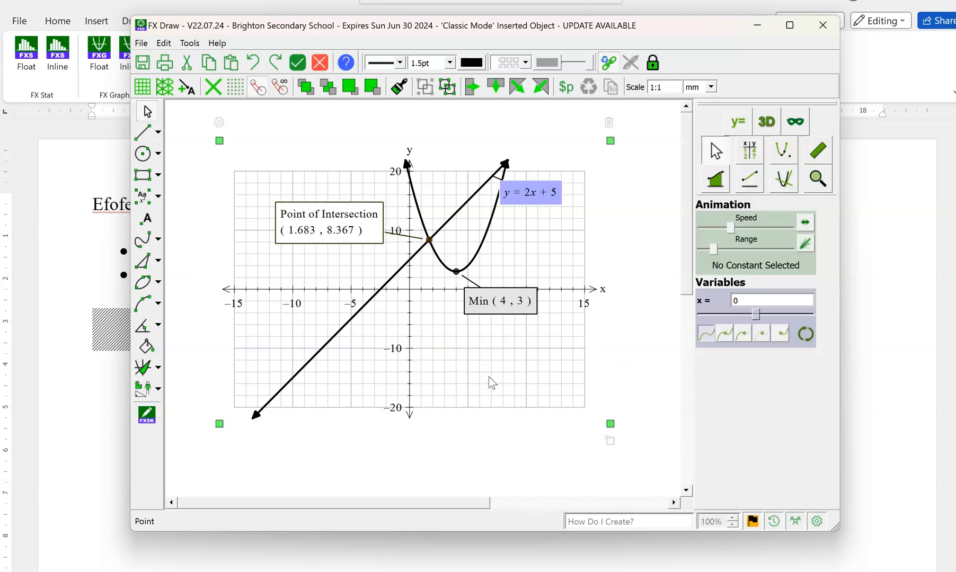
Add the point (7,-10) to the graph below the y=2x+5 and y=(x-4)^2+3 equations.
double_click(533, 380)
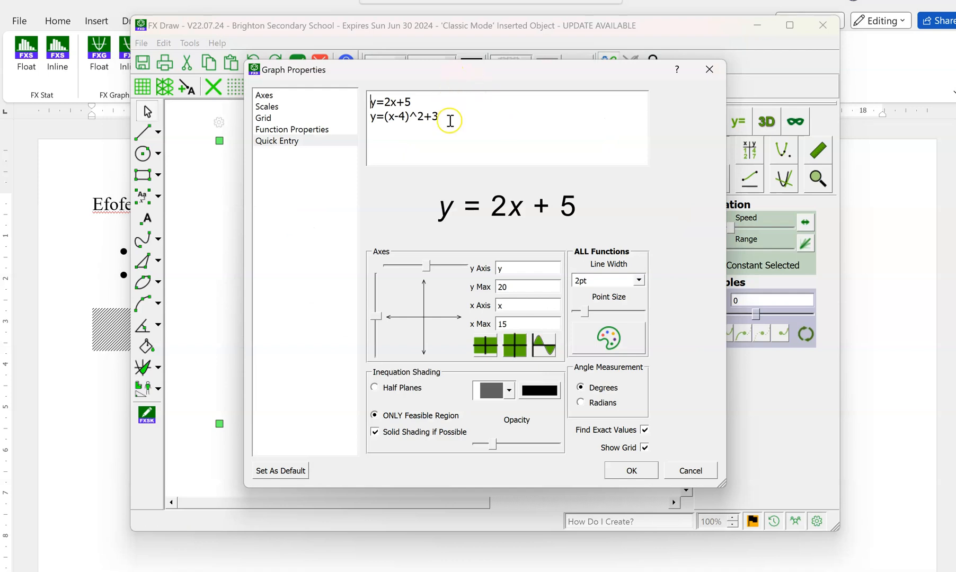
click(449, 121)
key(Return)
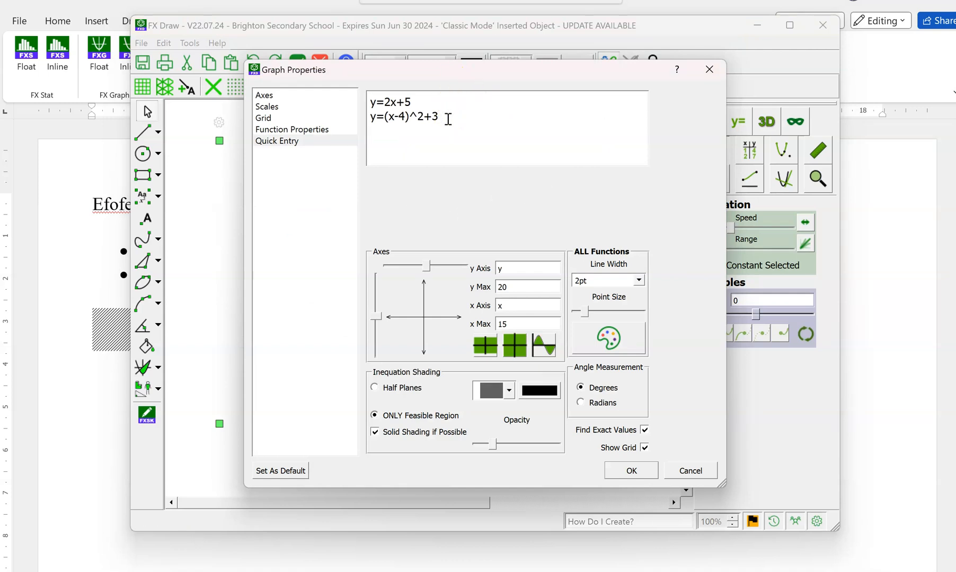
text((7,-10)
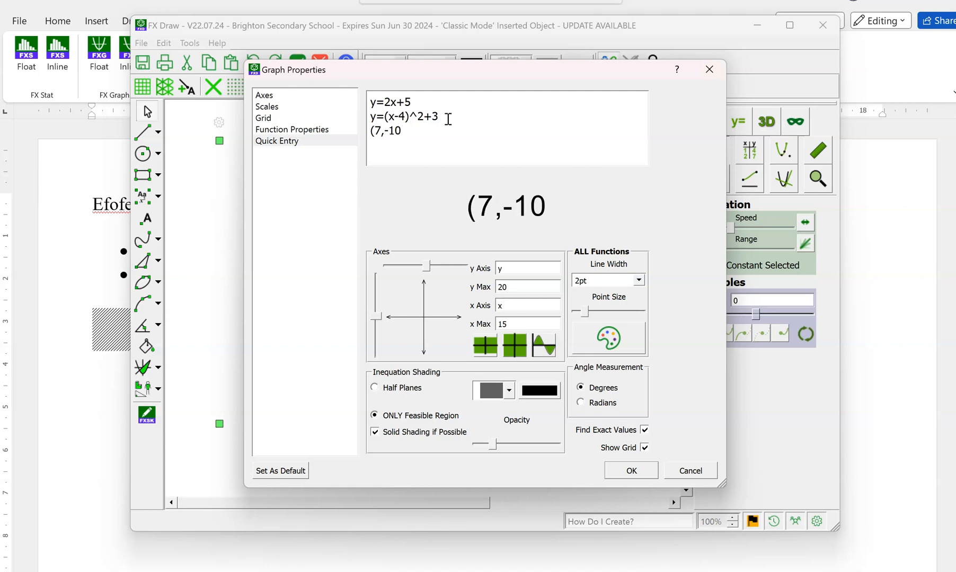
text())
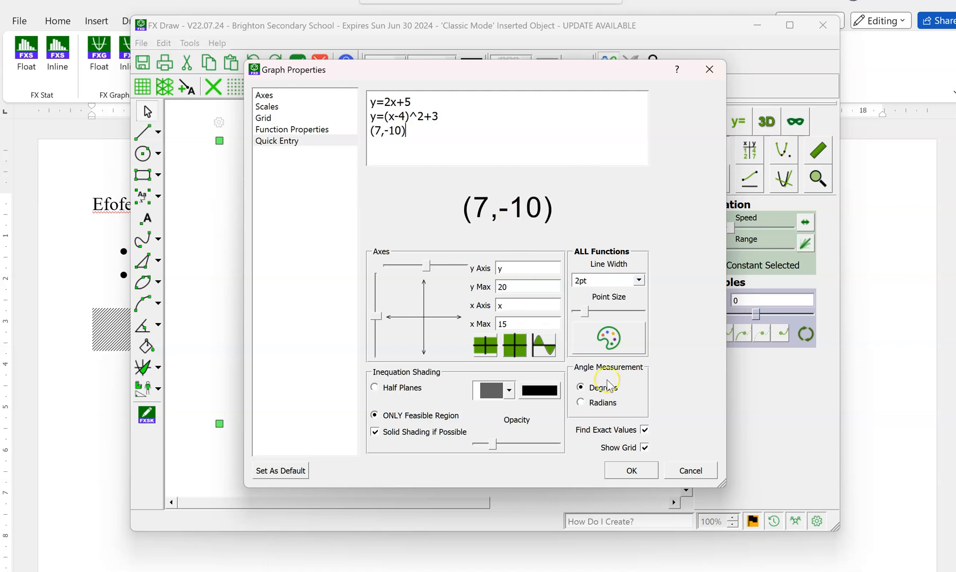
click(643, 476)
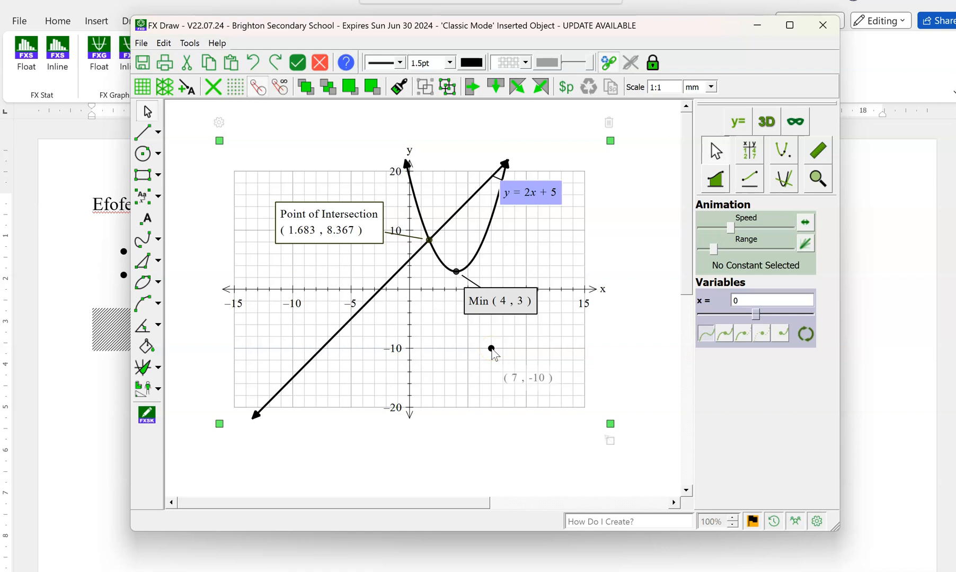
Format the line y=2x+5 with a 1pt width and a light blue colour.
double_click(536, 379)
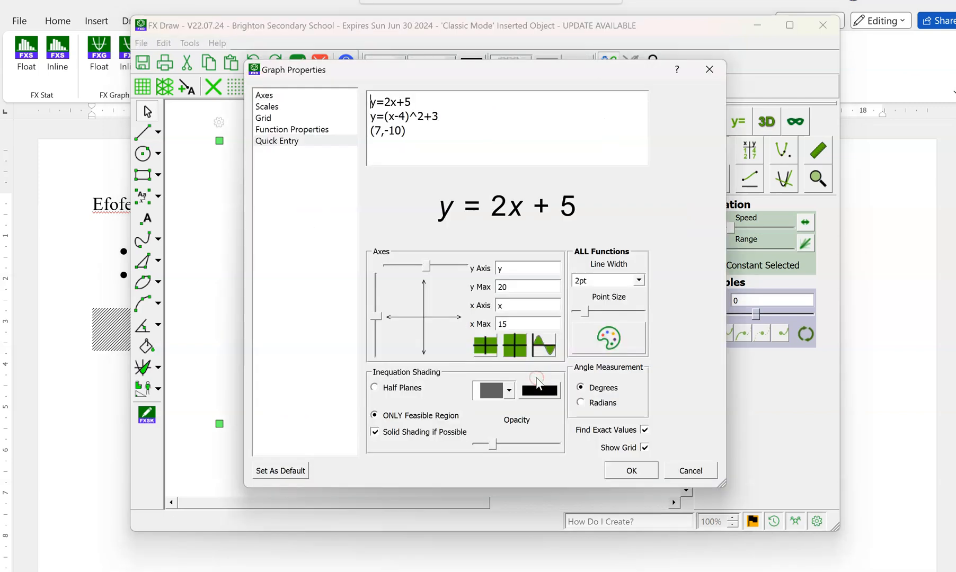
click(326, 131)
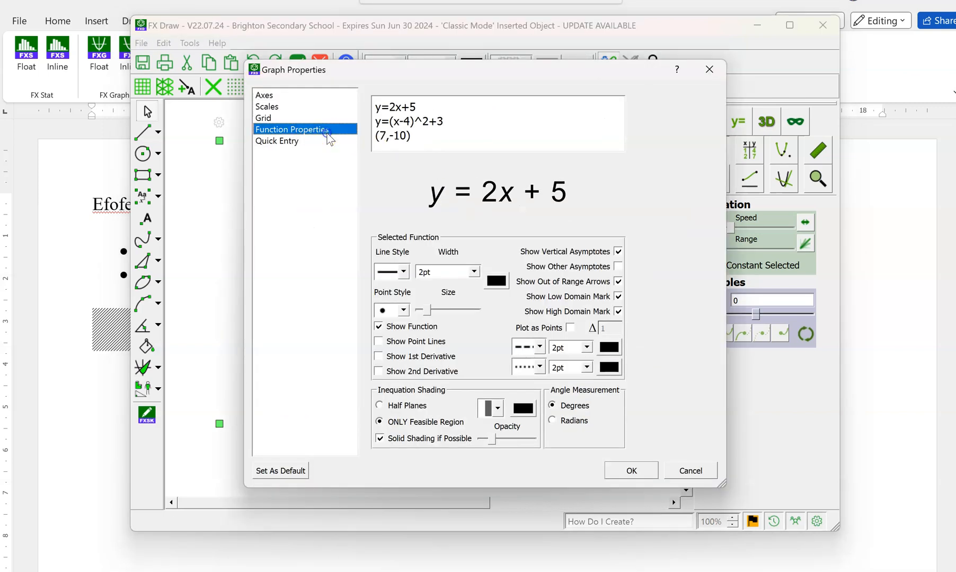
click(423, 106)
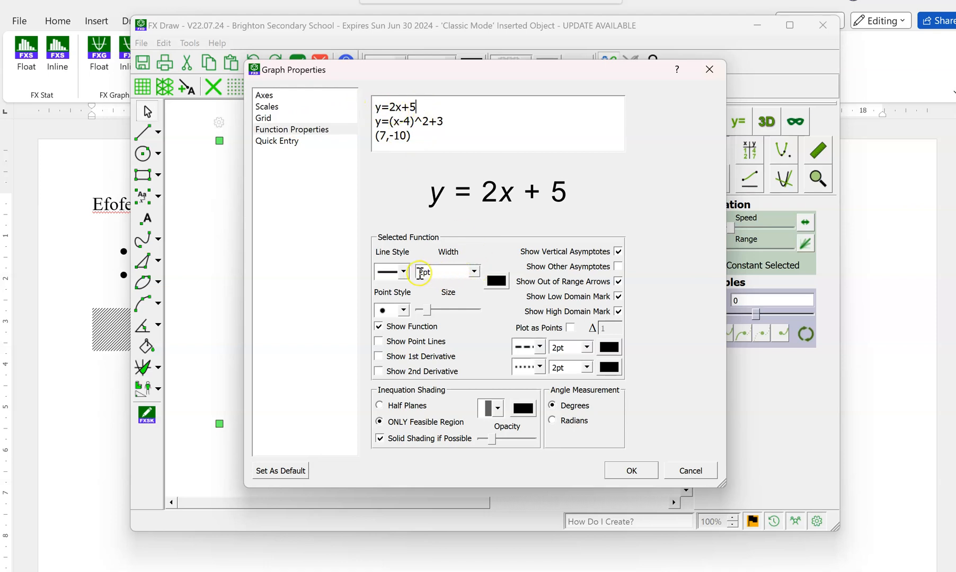
click(474, 272)
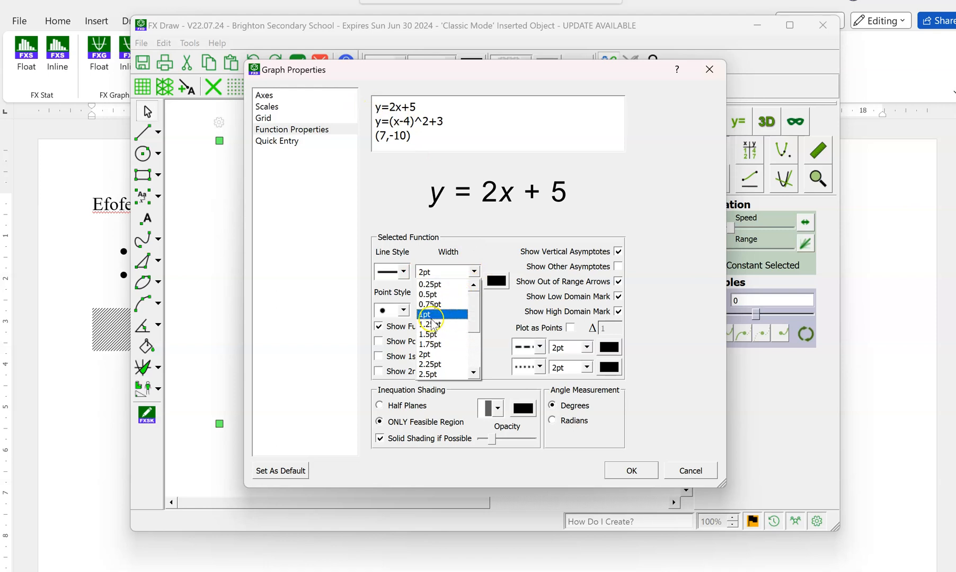
click(430, 314)
click(498, 282)
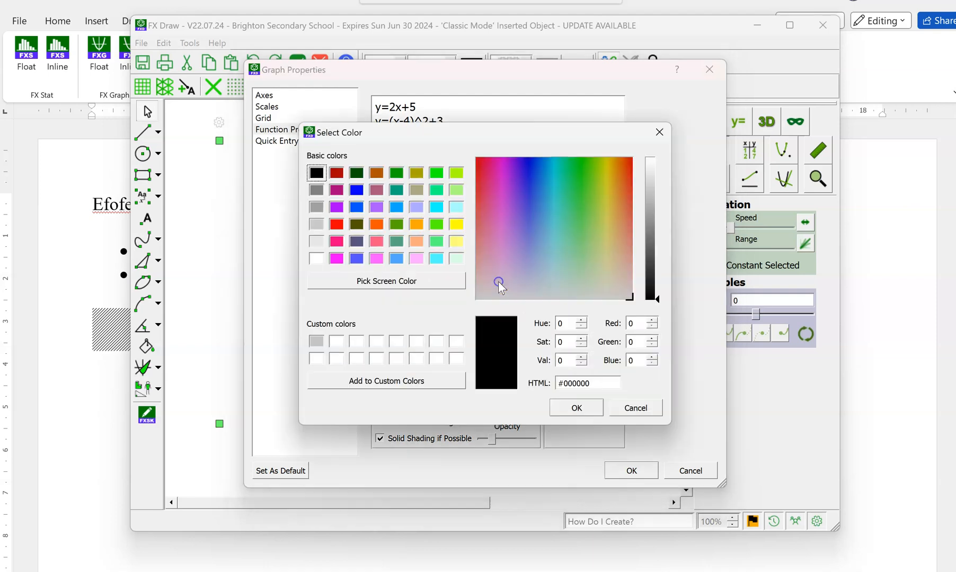
click(396, 206)
click(562, 407)
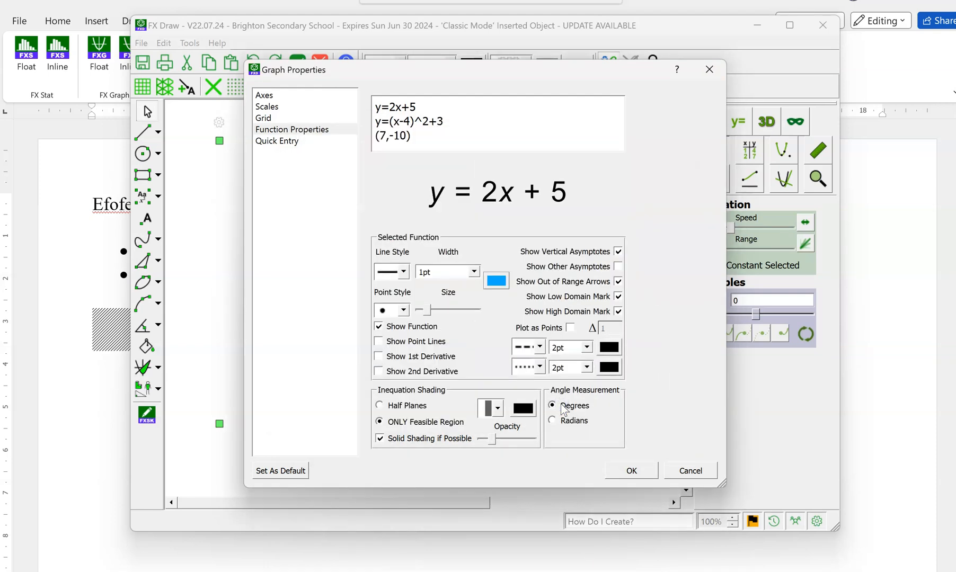
click(630, 470)
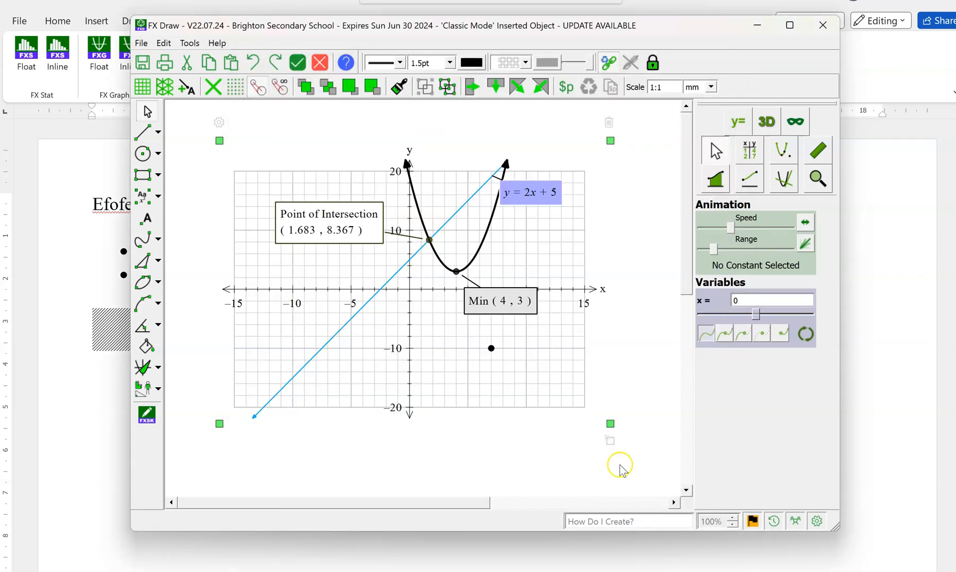
Select the point (7,-10) in the function properties and examine the available point styles.
double_click(438, 351)
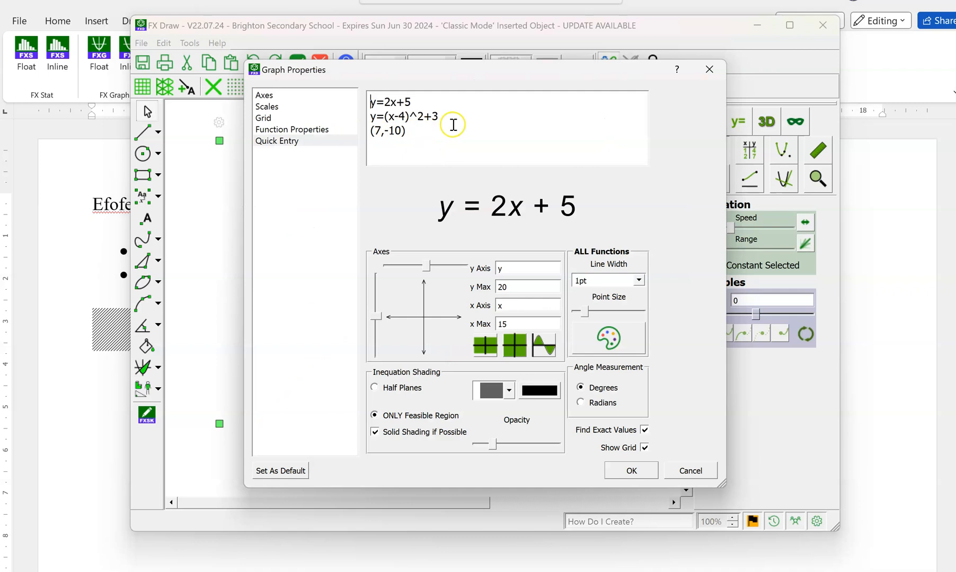
click(311, 131)
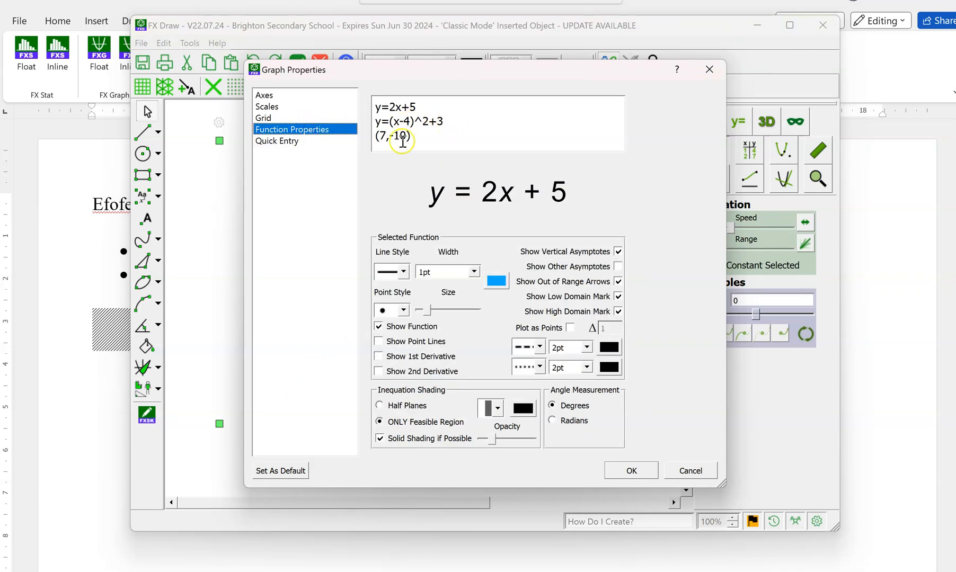
click(294, 143)
click(415, 132)
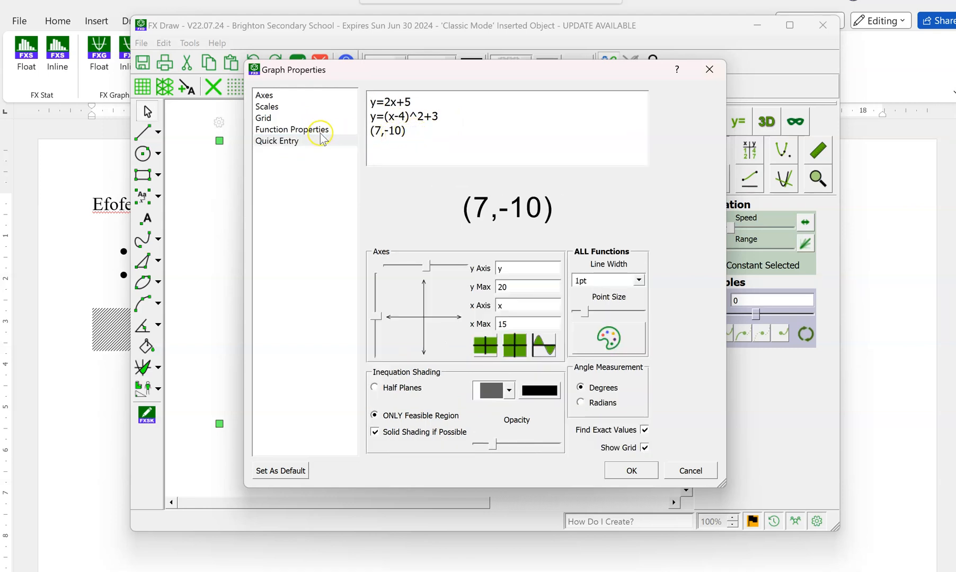
click(307, 130)
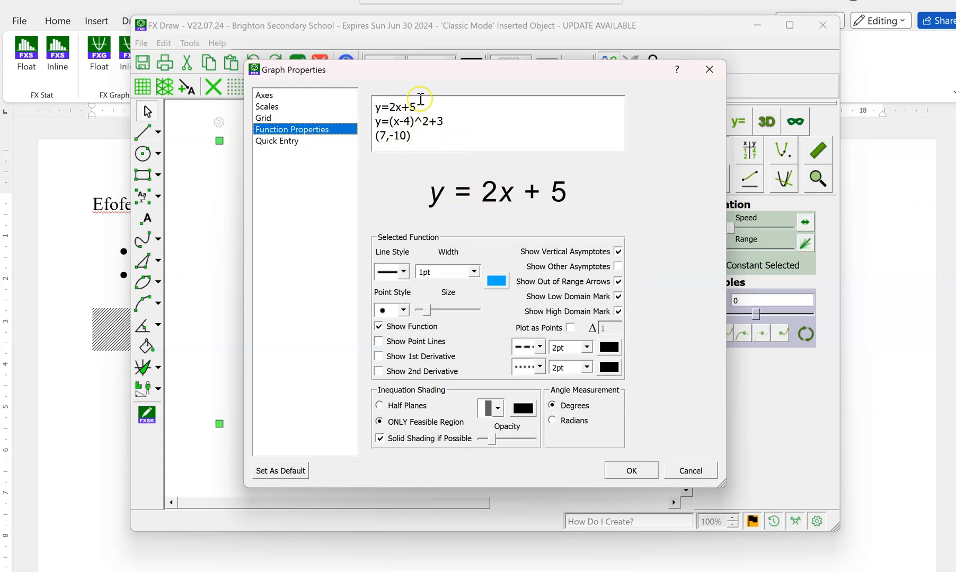
click(452, 122)
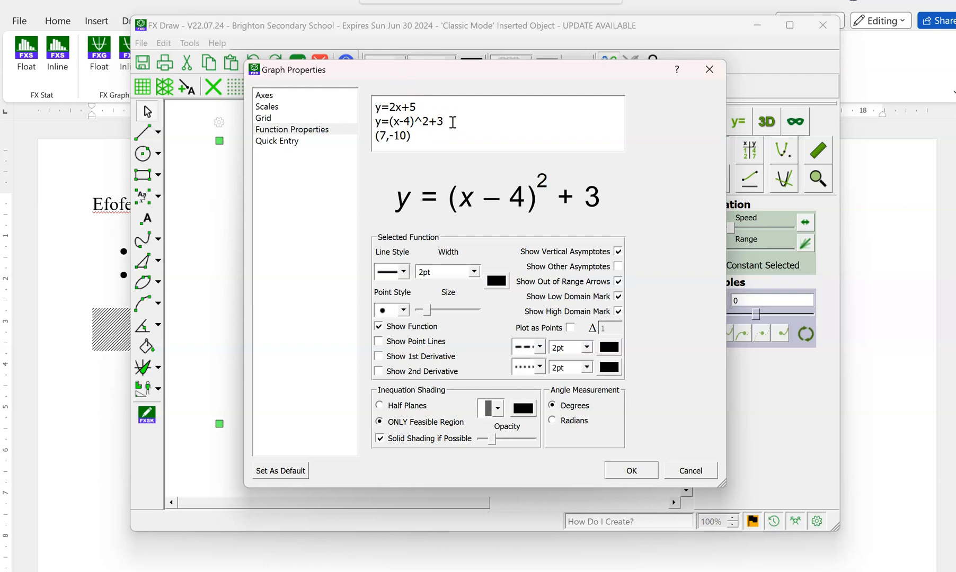
click(417, 134)
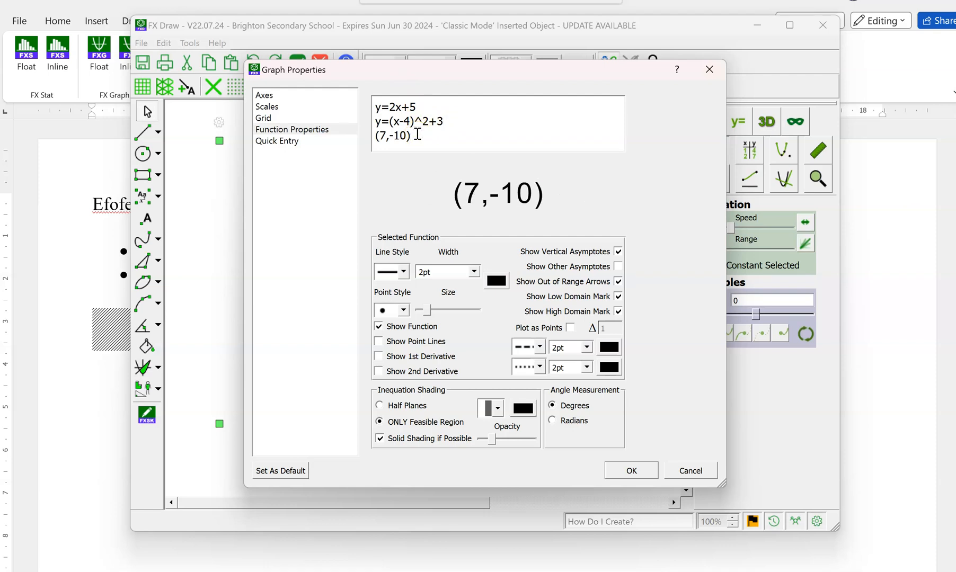
click(390, 312)
click(404, 311)
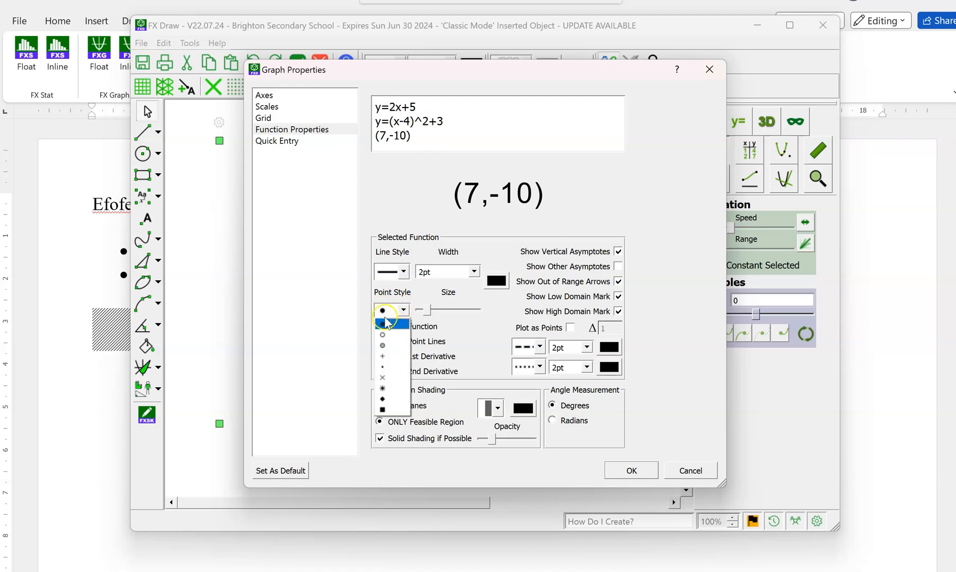
click(382, 399)
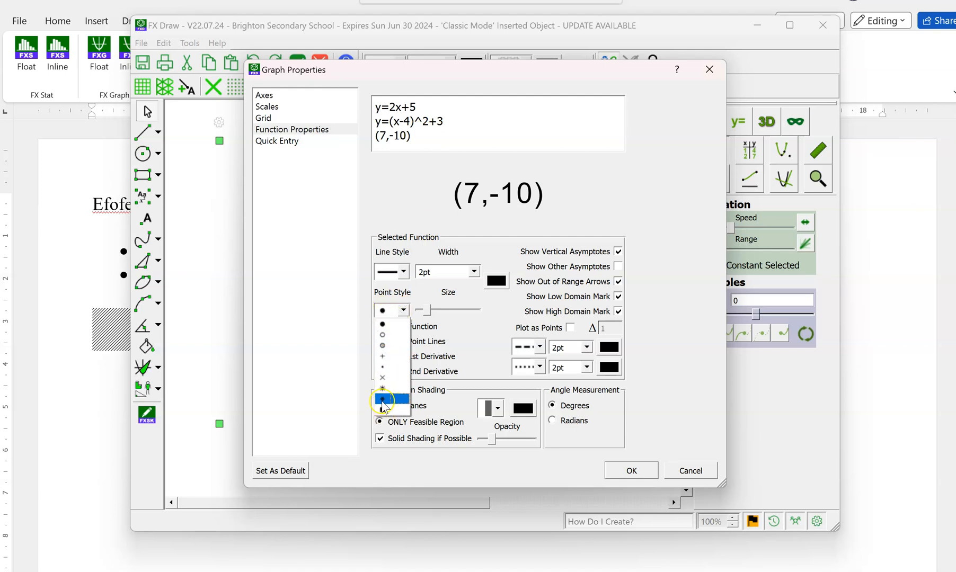
click(403, 311)
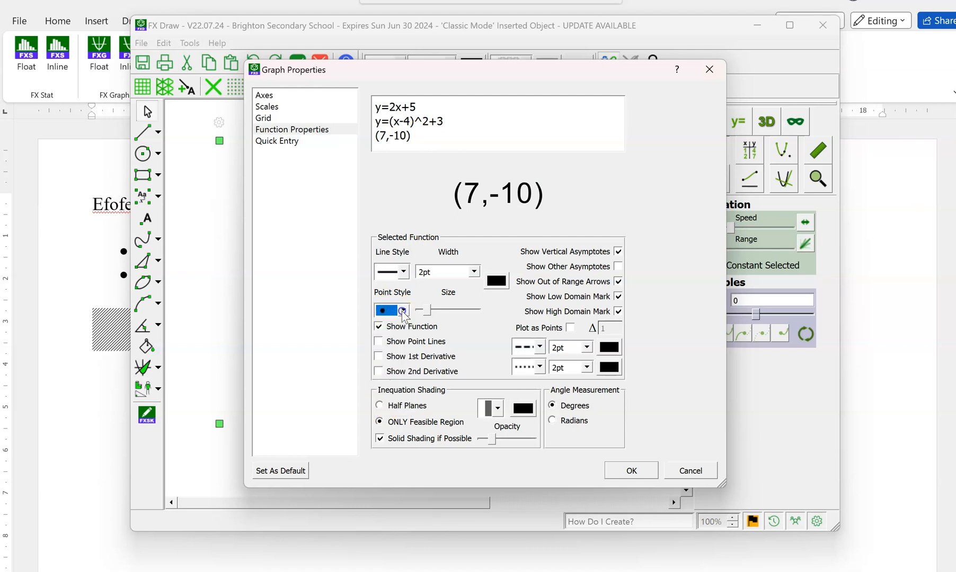
Change the colour of the point (7,-10) to magenta and apply it to the graph.
click(498, 283)
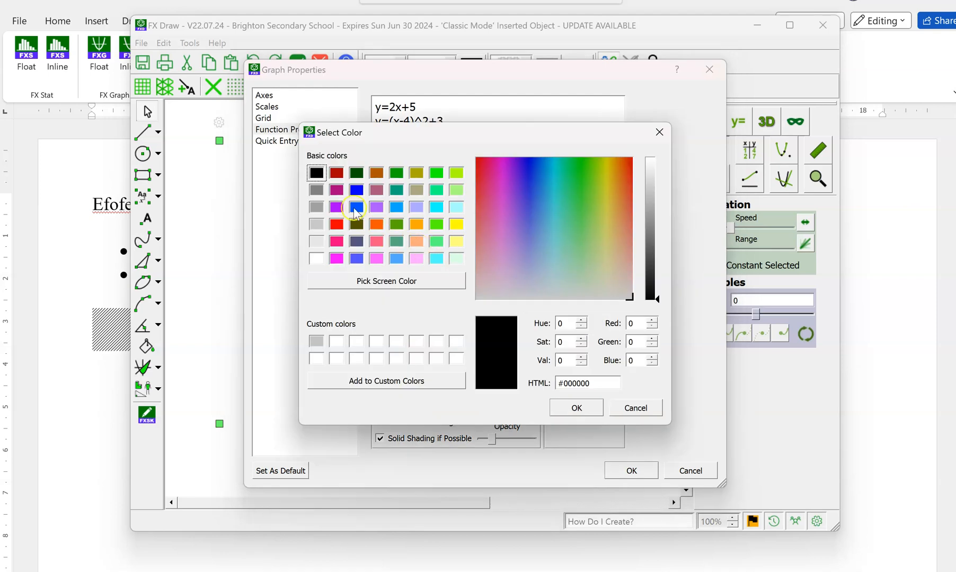
click(336, 191)
click(577, 407)
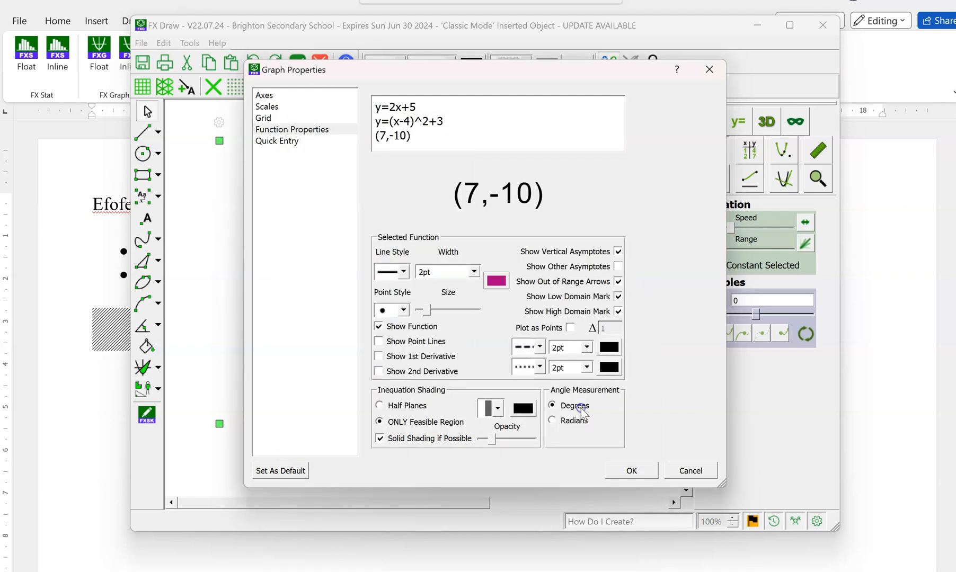
click(631, 471)
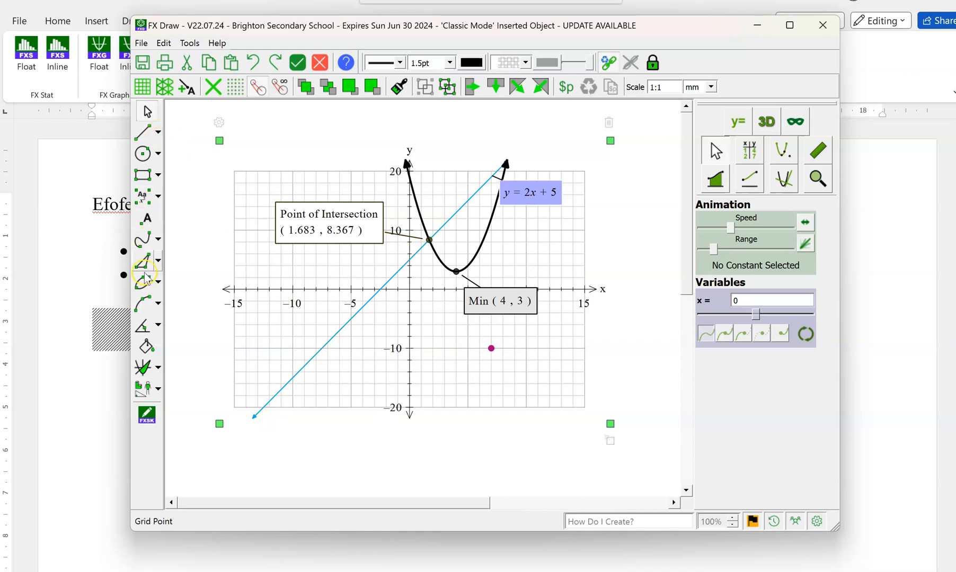
Add a text box reading "add label" on the grid just below the magenta point.
click(141, 197)
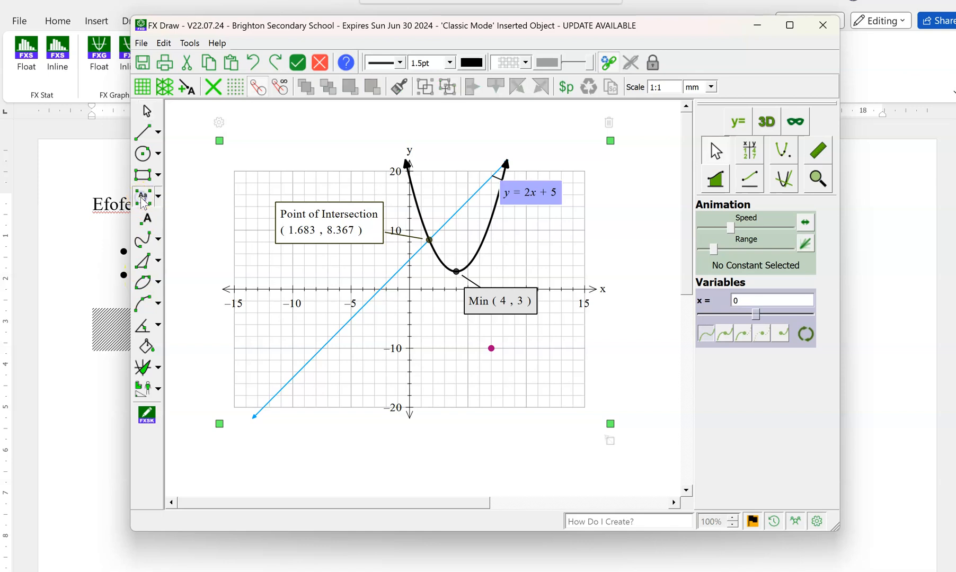
drag(444, 360, 560, 392)
text(add label)
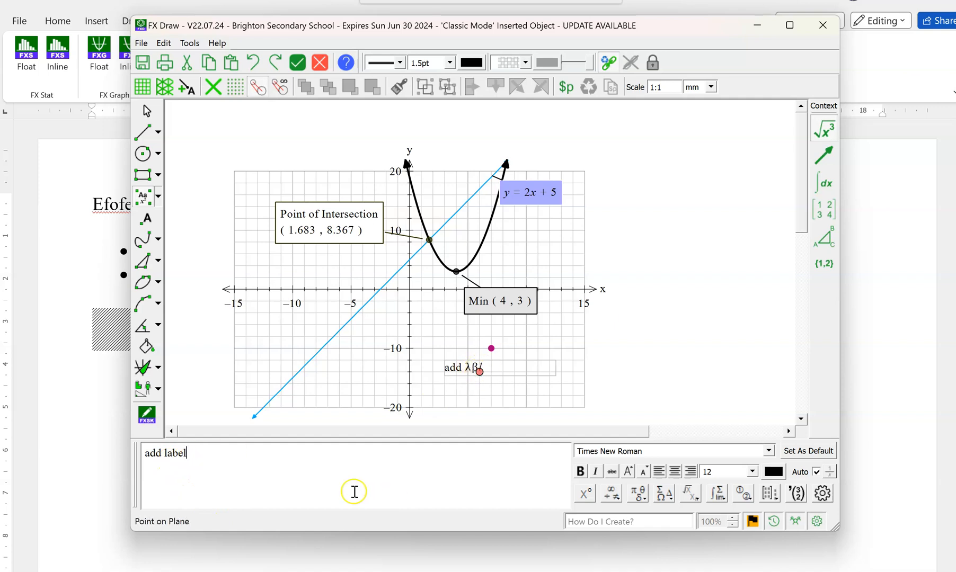
Turn off automatic formatting for the whole "add label" text and finish editing it.
drag(193, 451, 135, 450)
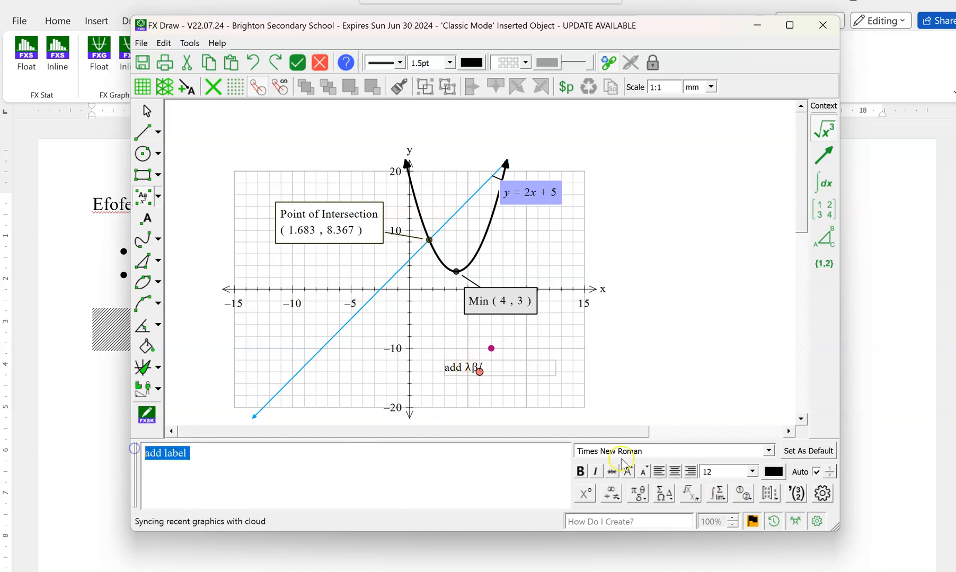
click(816, 472)
click(817, 472)
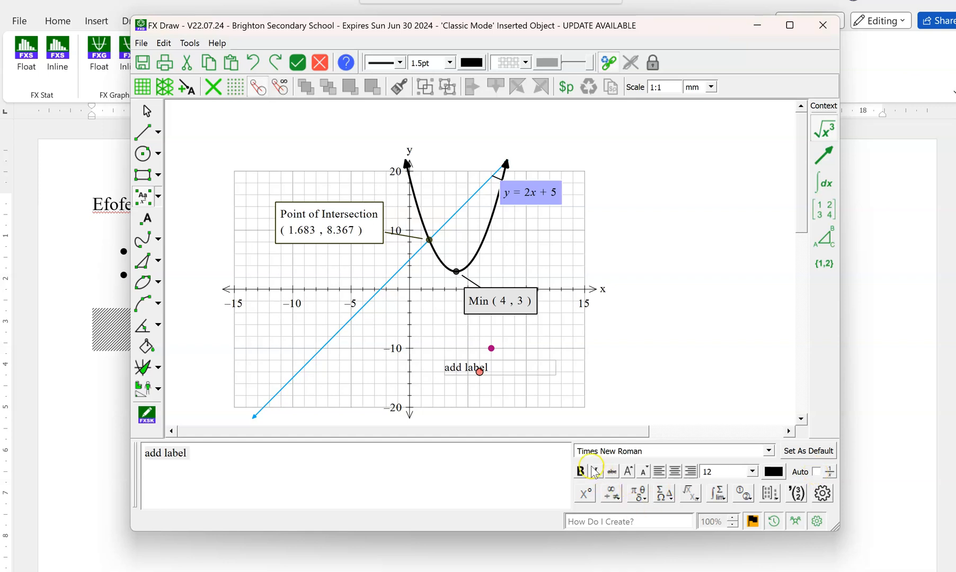
click(579, 475)
click(618, 400)
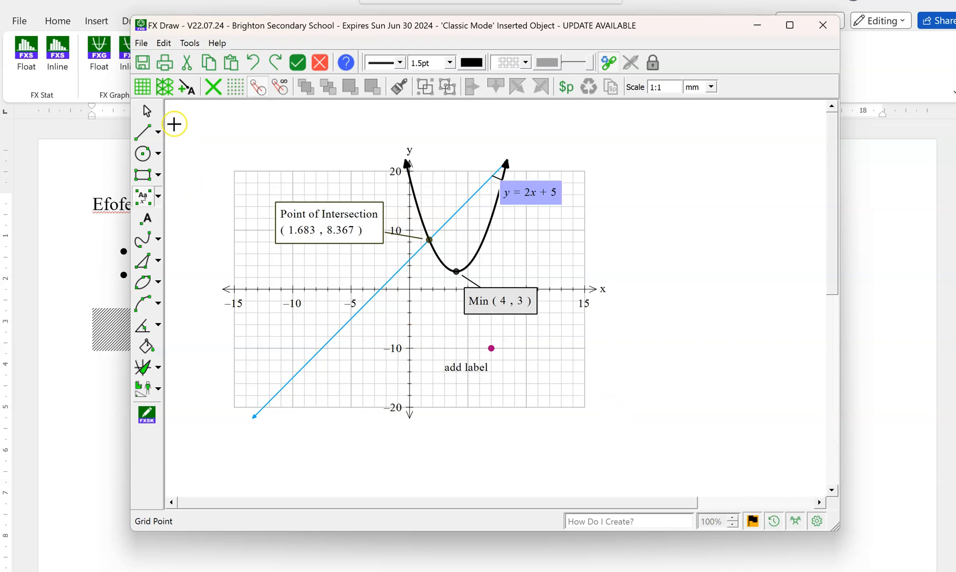
Move the "add label" text to the negative-x side of the y-axis, below the blue line.
click(147, 111)
click(465, 367)
click(489, 378)
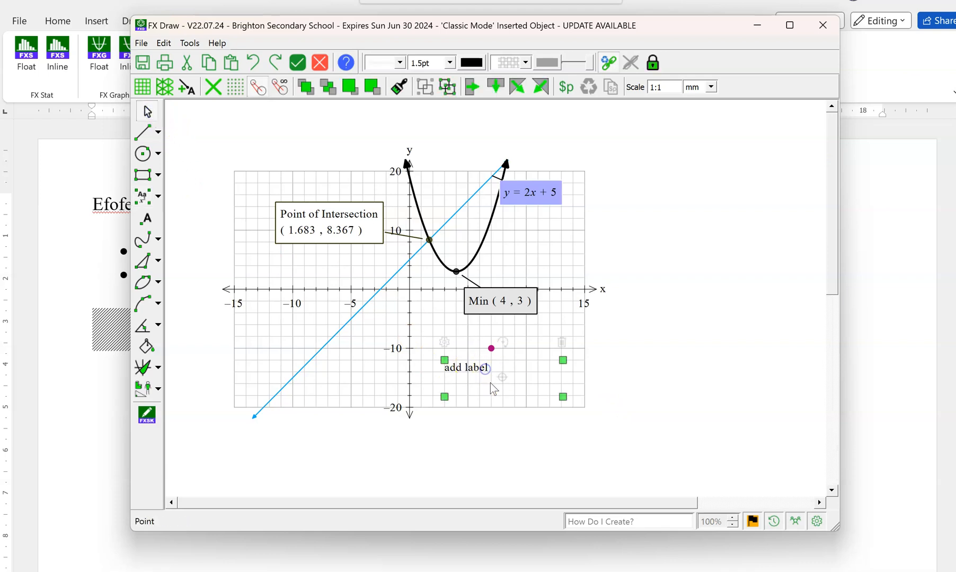
drag(512, 380, 386, 388)
Place marked points A near the parabola's y-axis crossing and B and C on its rising arm, with their letters beside the curve.
click(142, 196)
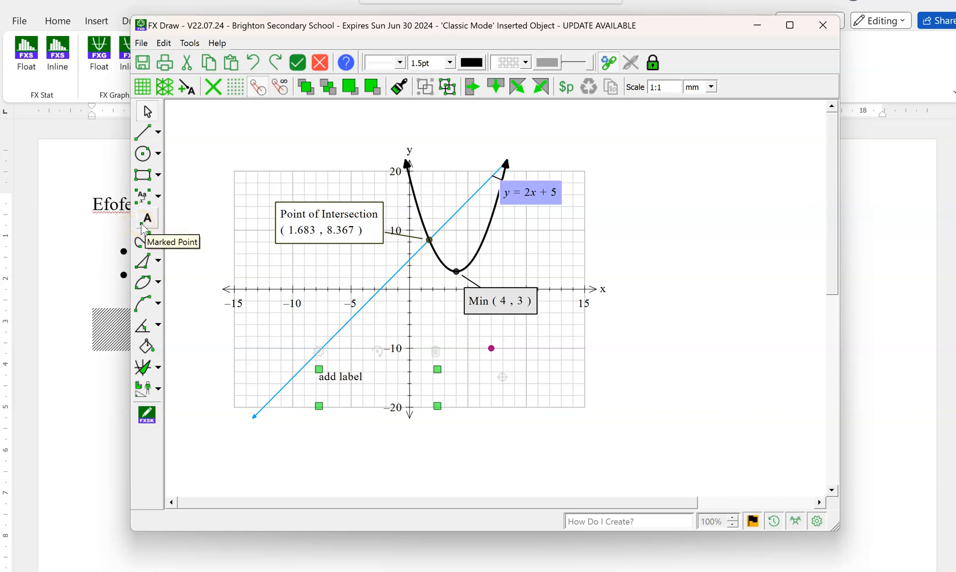
click(142, 225)
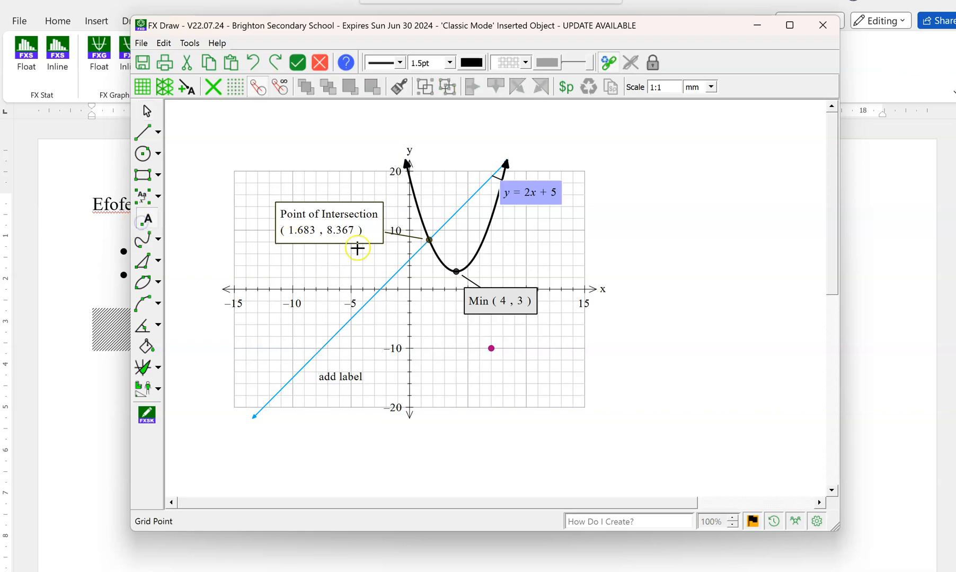
click(410, 184)
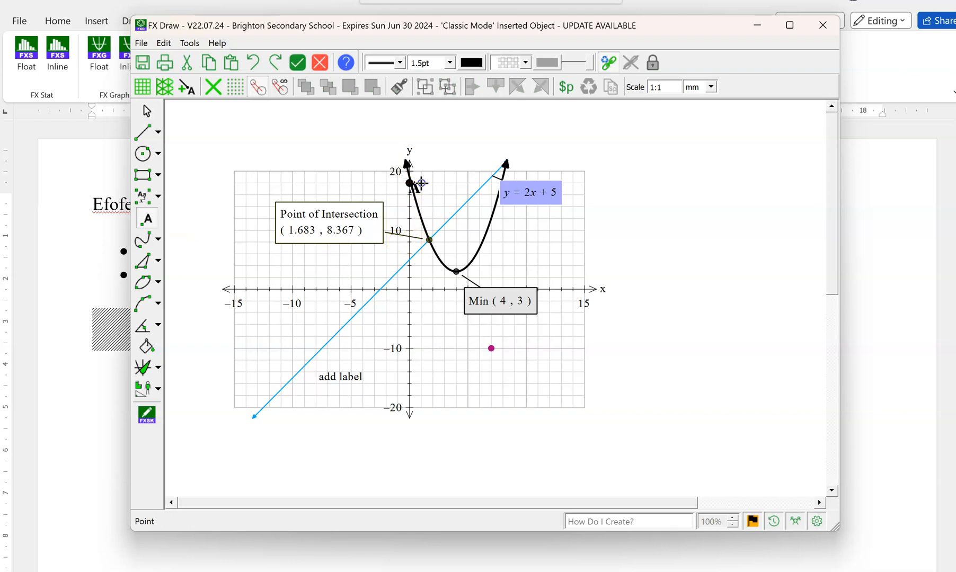
click(488, 228)
click(474, 259)
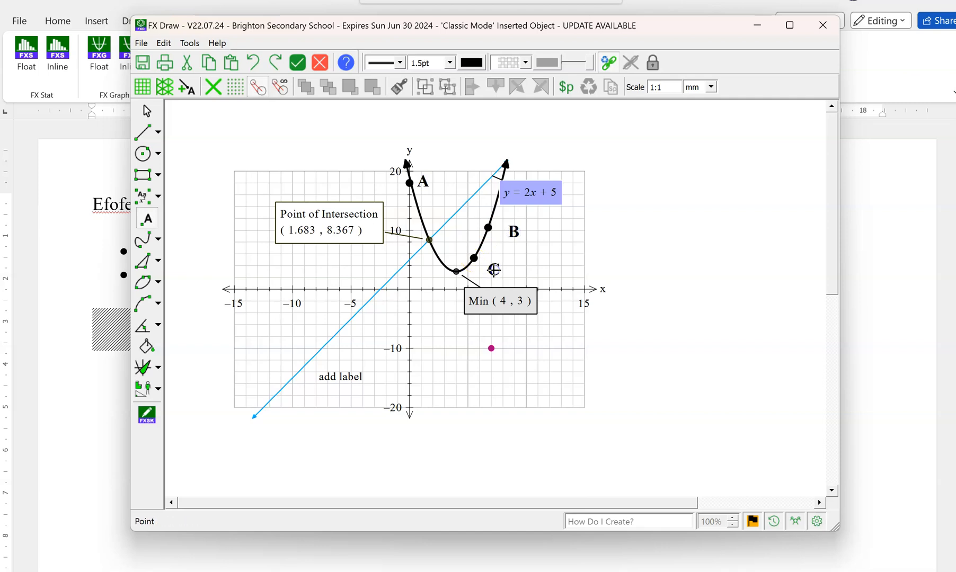
click(493, 270)
click(148, 111)
click(543, 268)
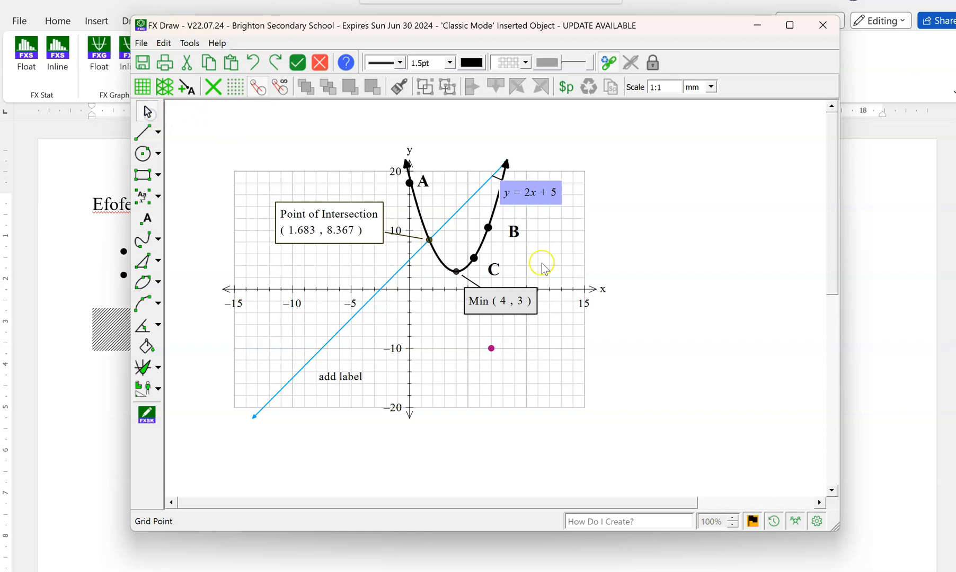
Relabel the marked point C on the parabola's rising arm as M.
double_click(493, 271)
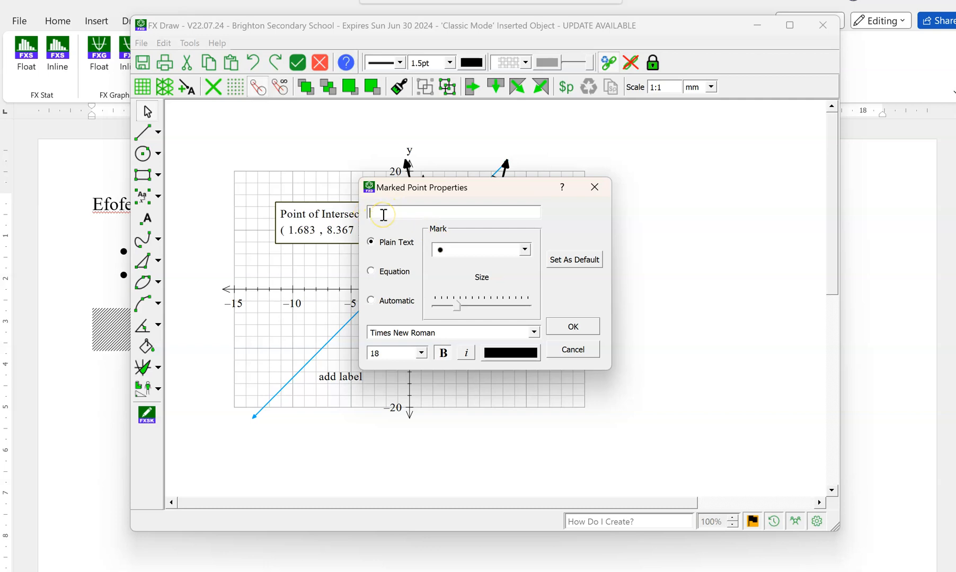
text(M)
click(582, 326)
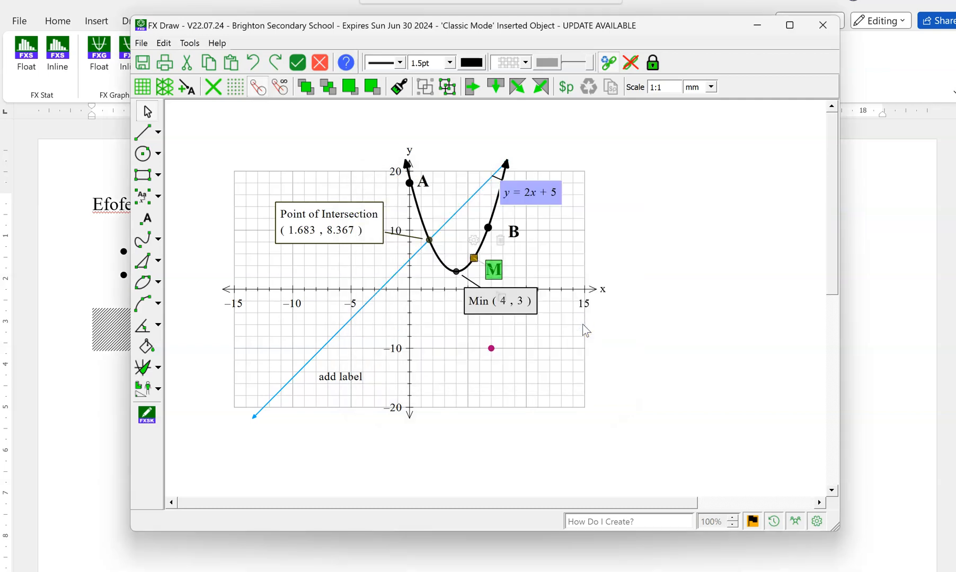
Place a marked point on the y-axis at about y = −6 and another just below it at about (1, −12).
click(142, 223)
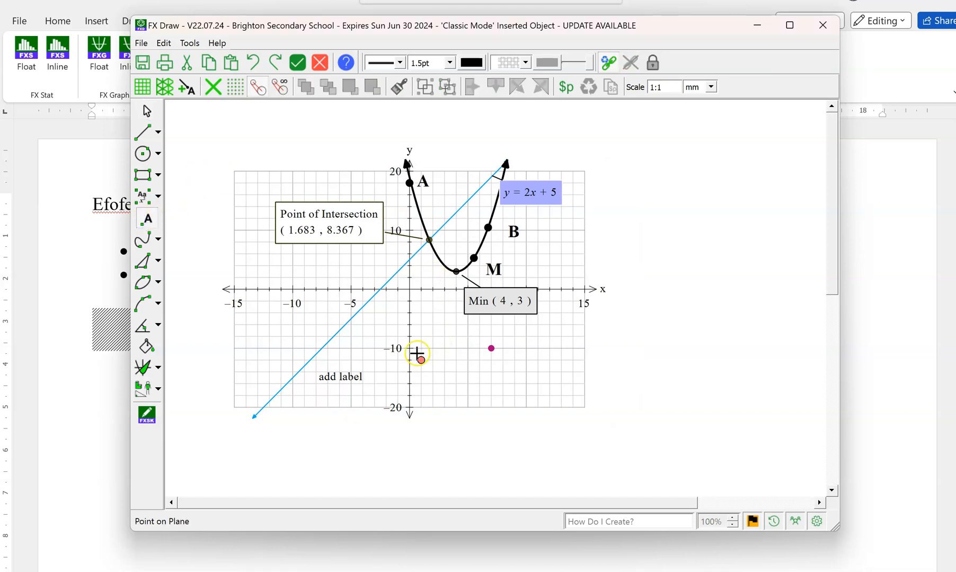
click(412, 329)
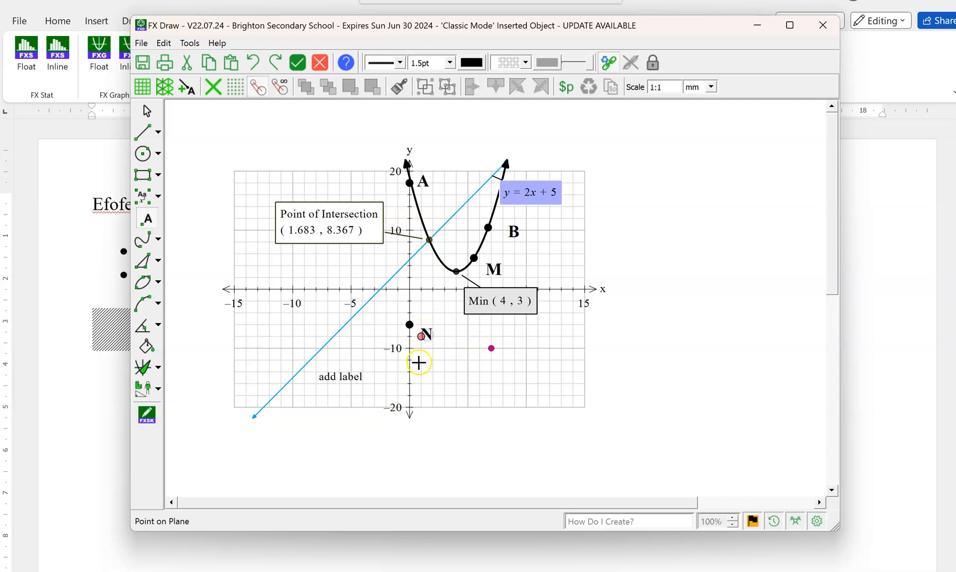
click(425, 362)
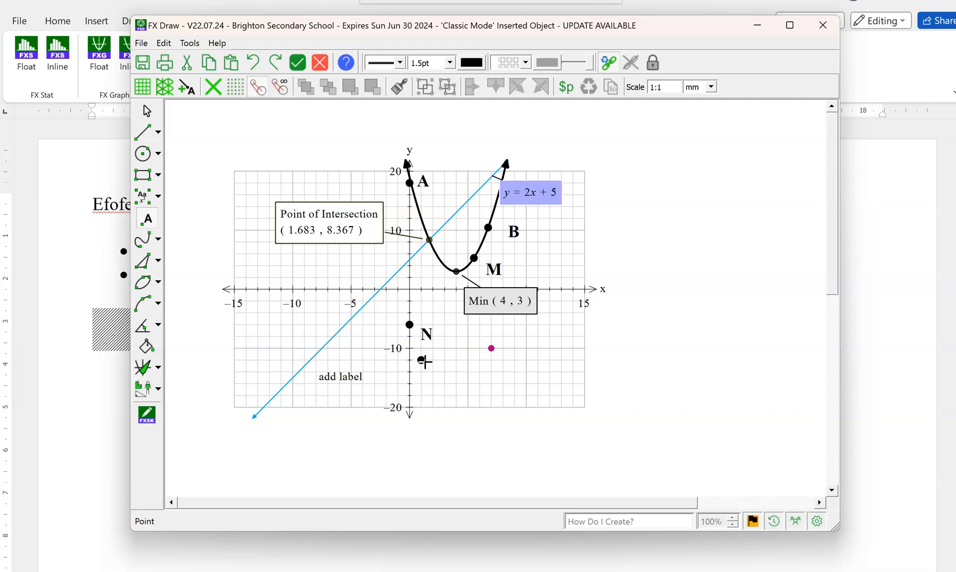
click(147, 111)
click(516, 419)
Reduce the mark size of point N on the negative y-axis and choose a solid dot as its mark.
click(427, 333)
double_click(427, 337)
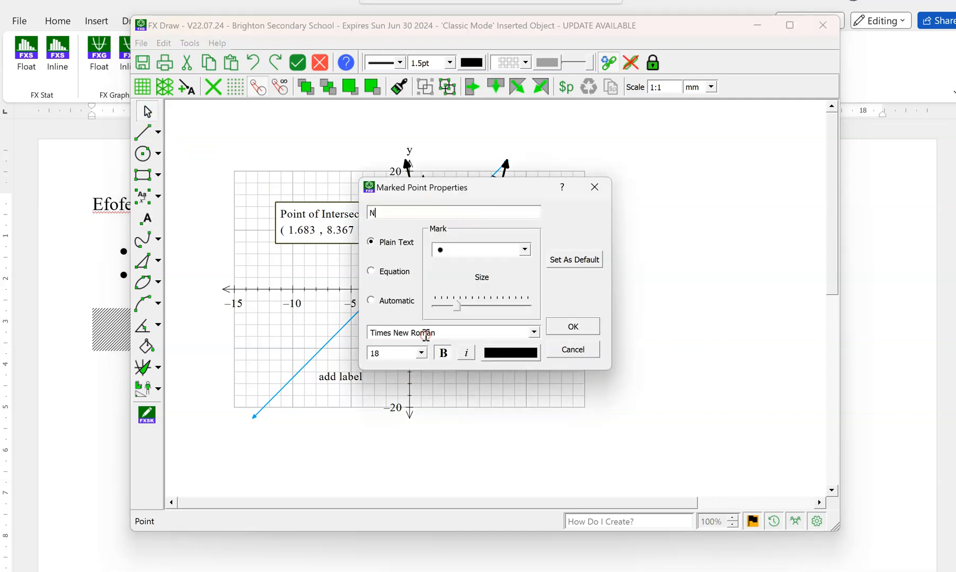
click(441, 306)
click(524, 250)
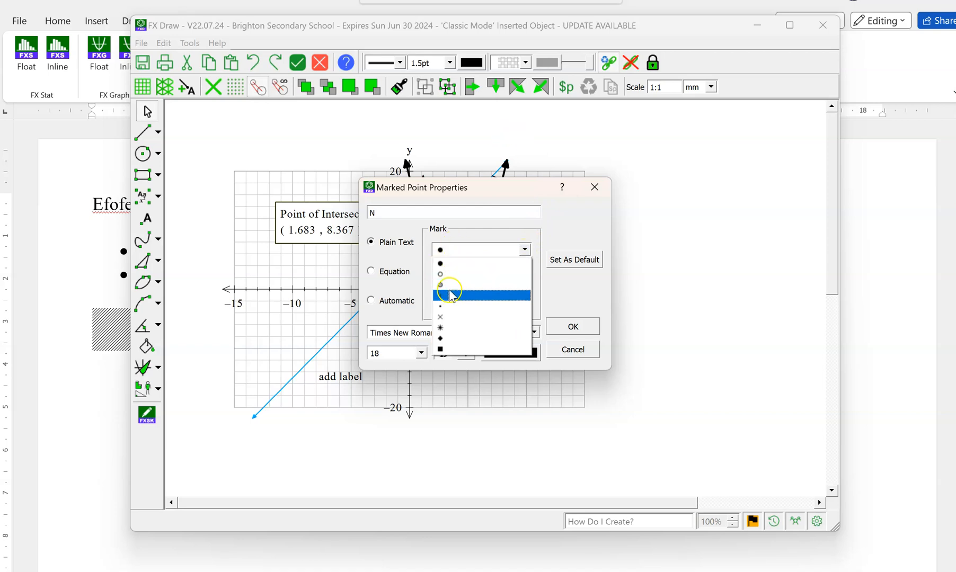
click(447, 296)
click(572, 327)
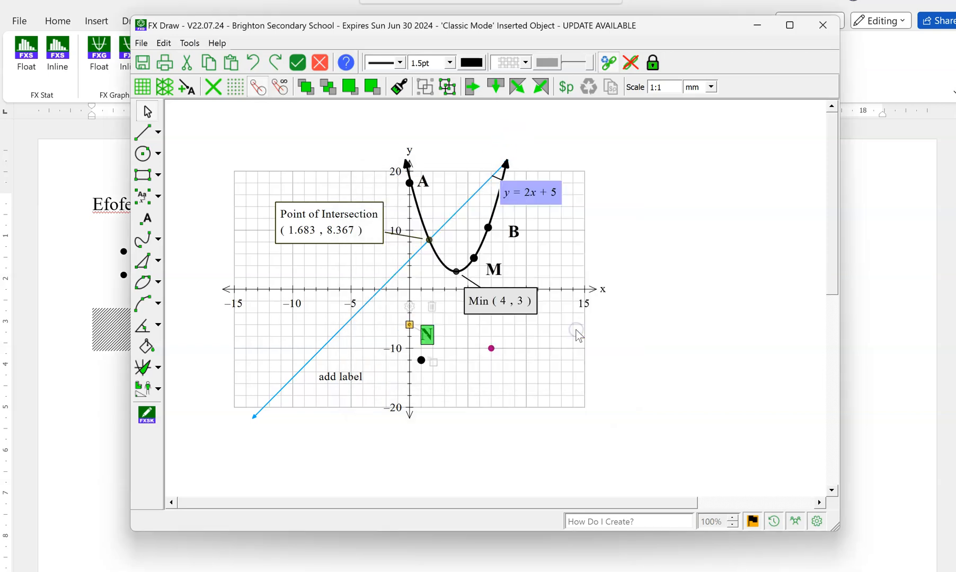
Set point N's label font size to 12 and return the finished graph to the Word document.
double_click(428, 338)
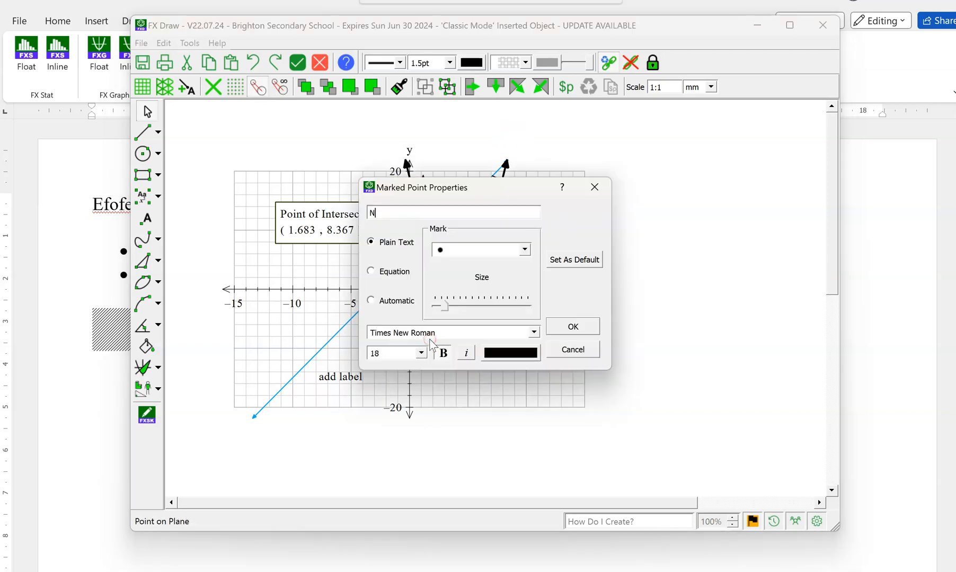
double_click(371, 213)
click(438, 353)
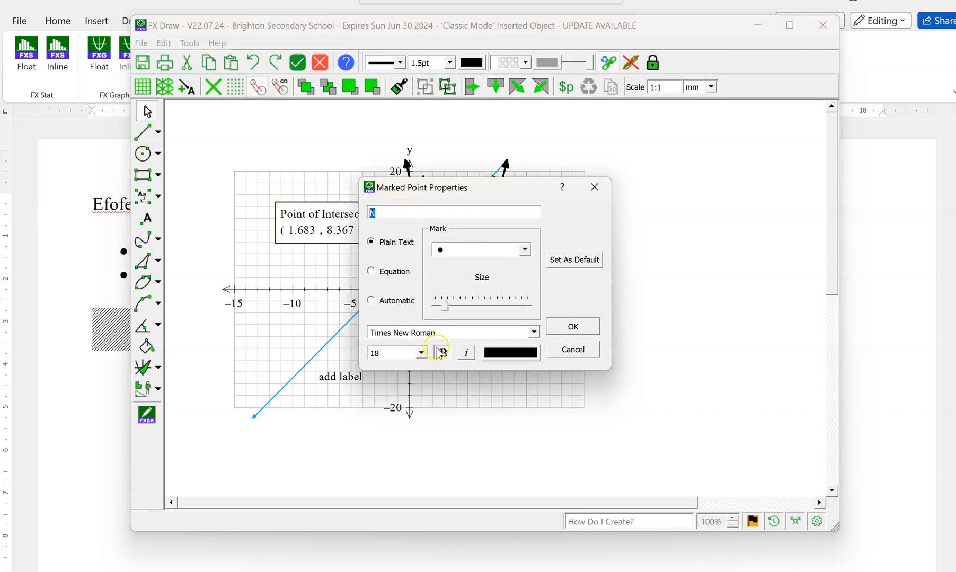
click(421, 353)
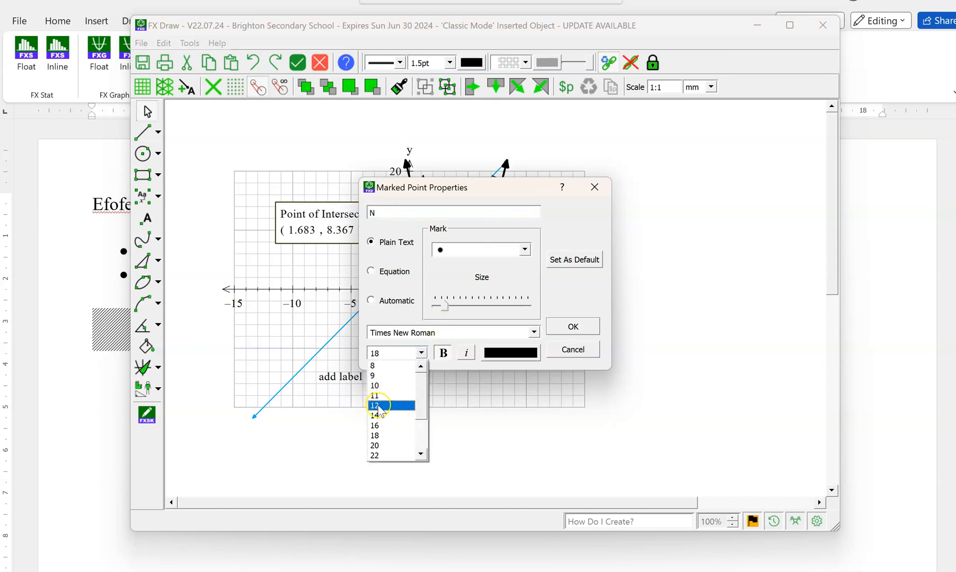
click(378, 405)
click(577, 324)
click(427, 344)
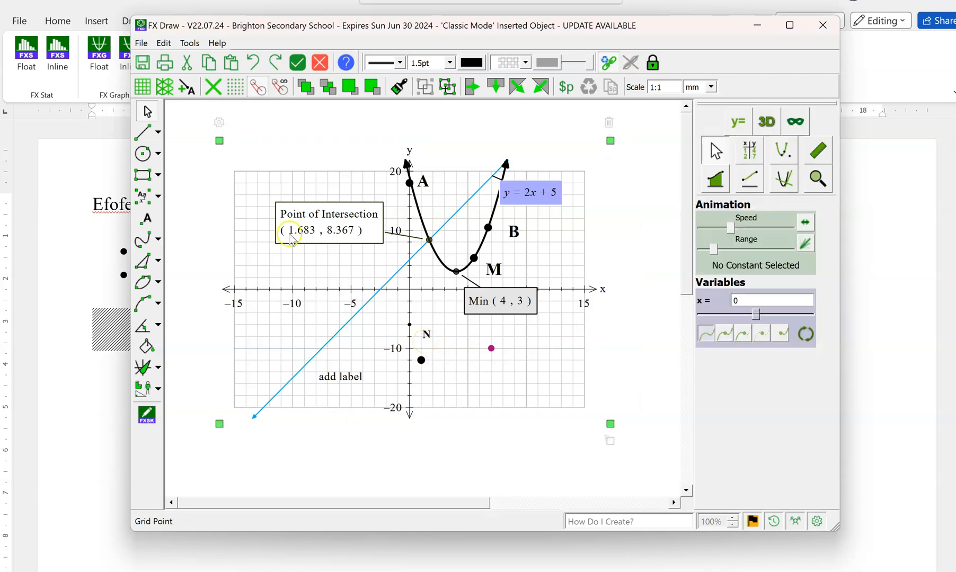
click(298, 67)
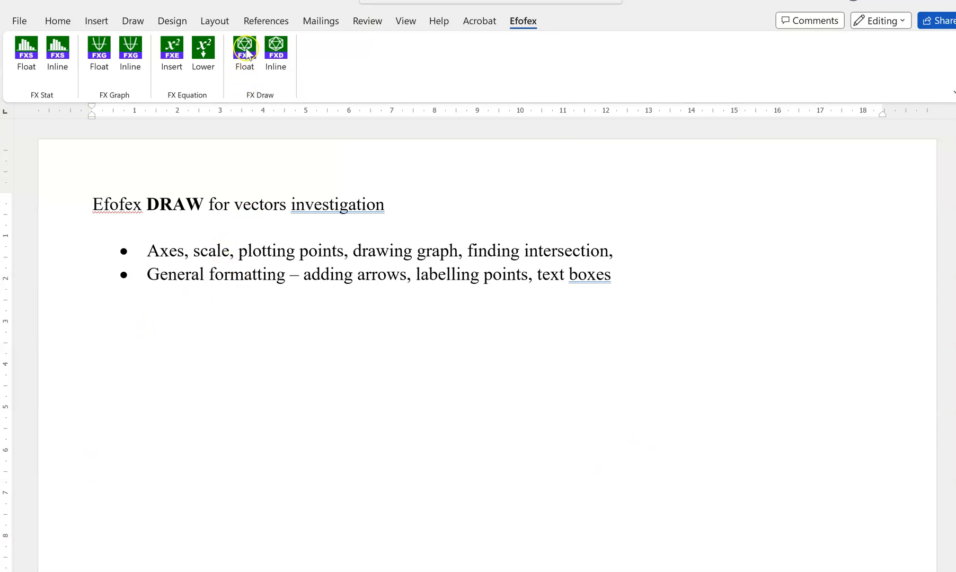
Insert a new floating FX Draw drawing below the bullet list and draw a diagonal line about 57 mm long from (100,105) to (60,65).
click(115, 344)
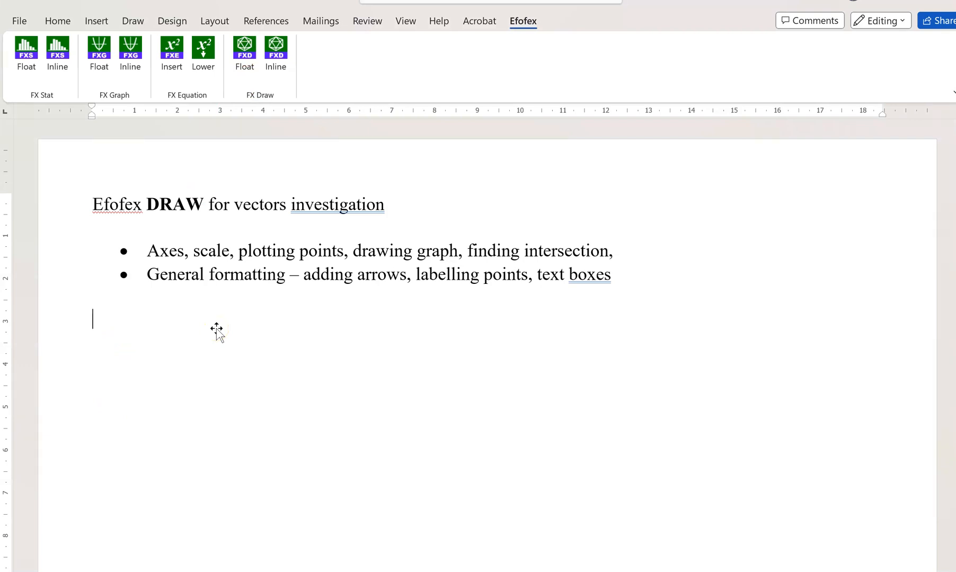
click(245, 53)
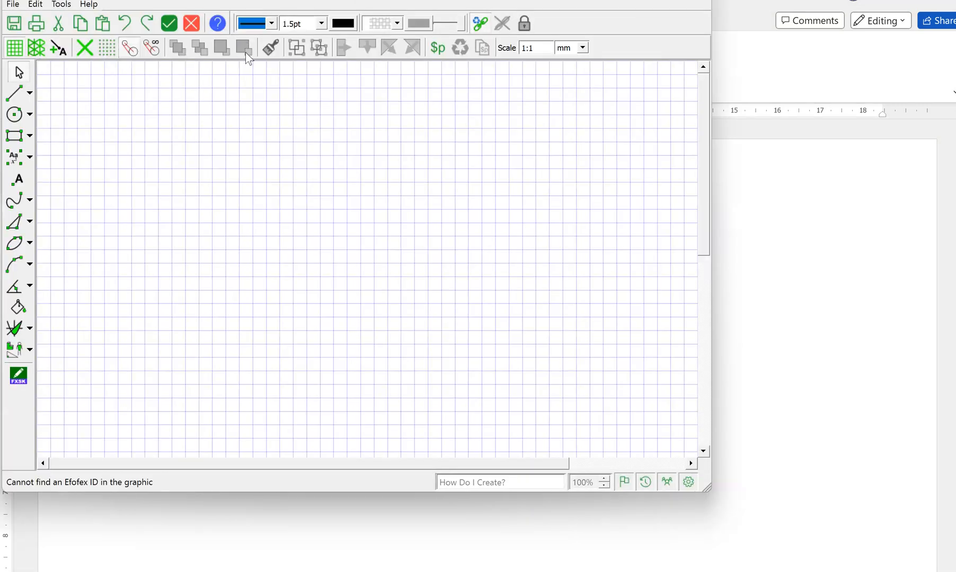
click(13, 95)
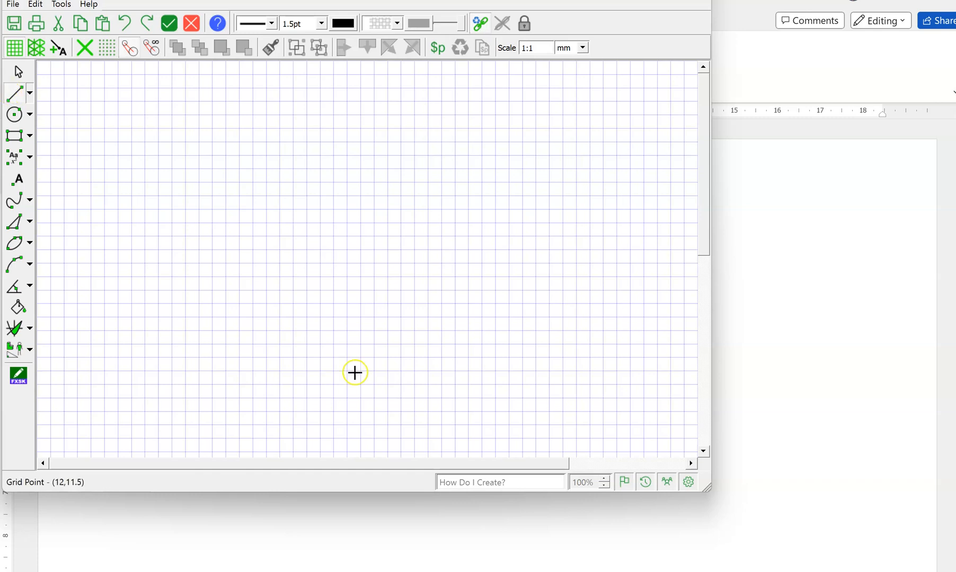
click(306, 345)
click(197, 233)
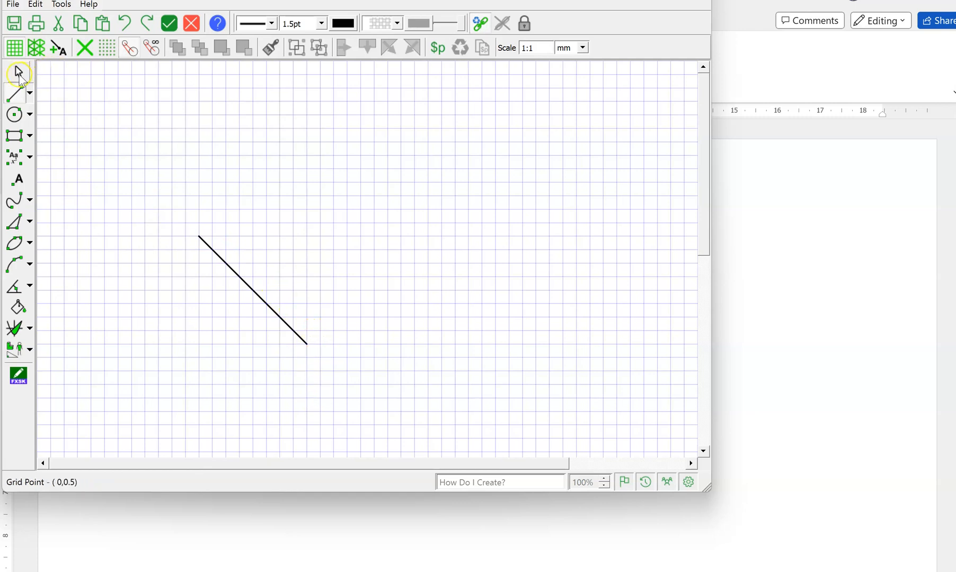
Add an open arrowhead to the end of the diagonal line and reduce the arrowhead's size by two notches.
click(252, 291)
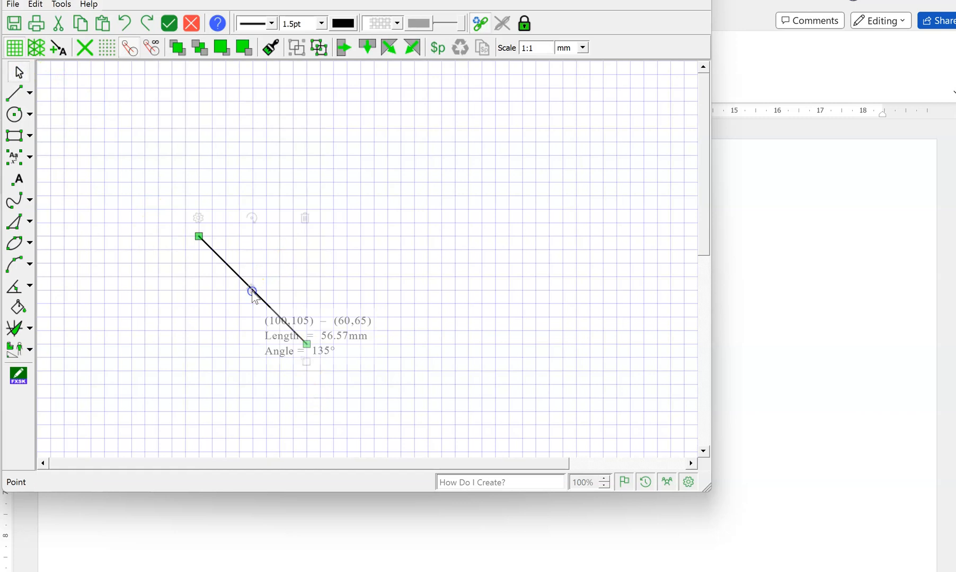
right_click(252, 293)
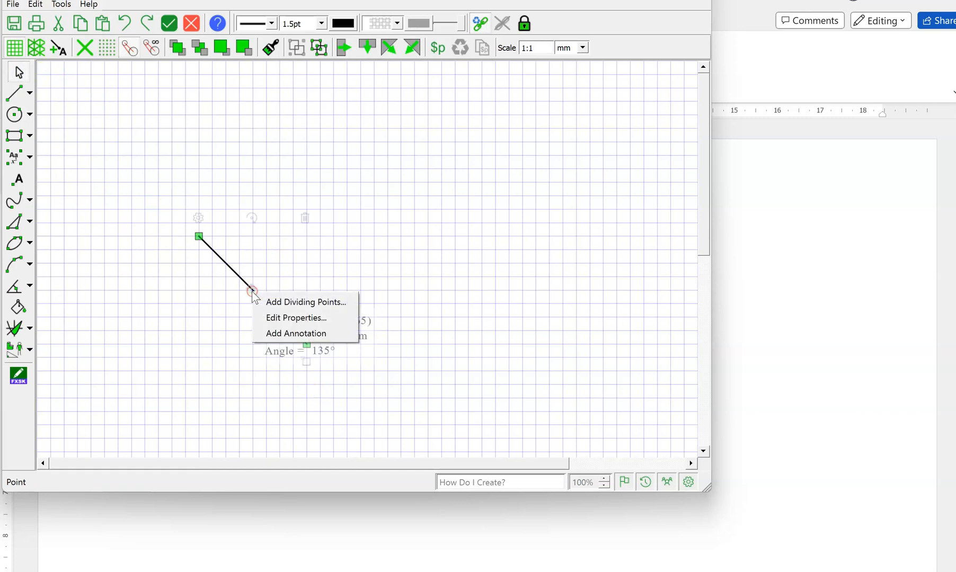
click(268, 318)
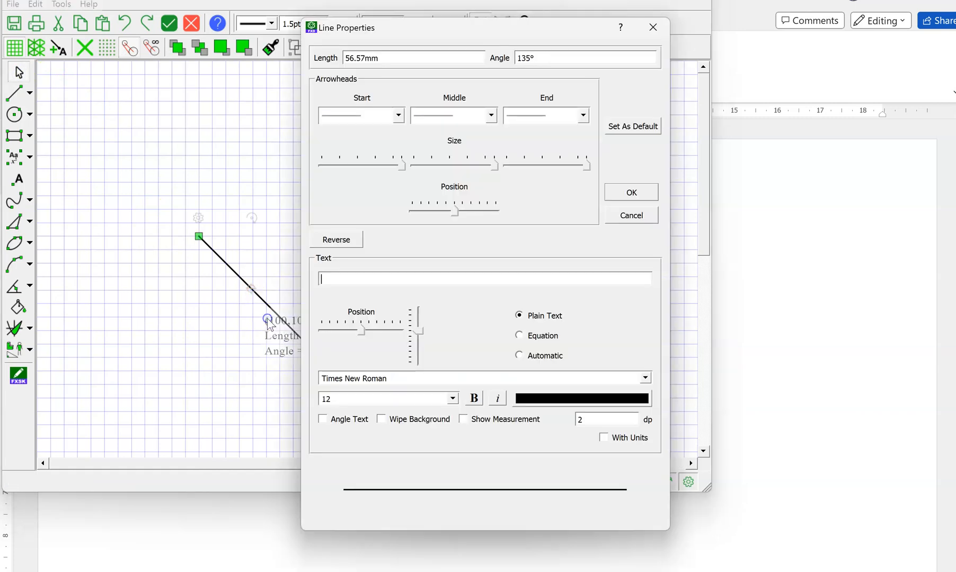
click(583, 115)
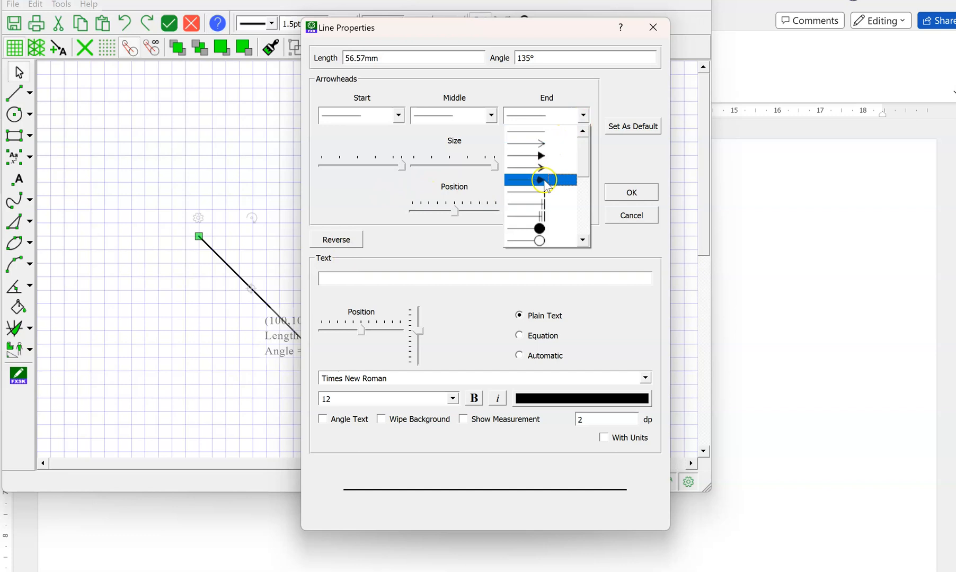
click(533, 143)
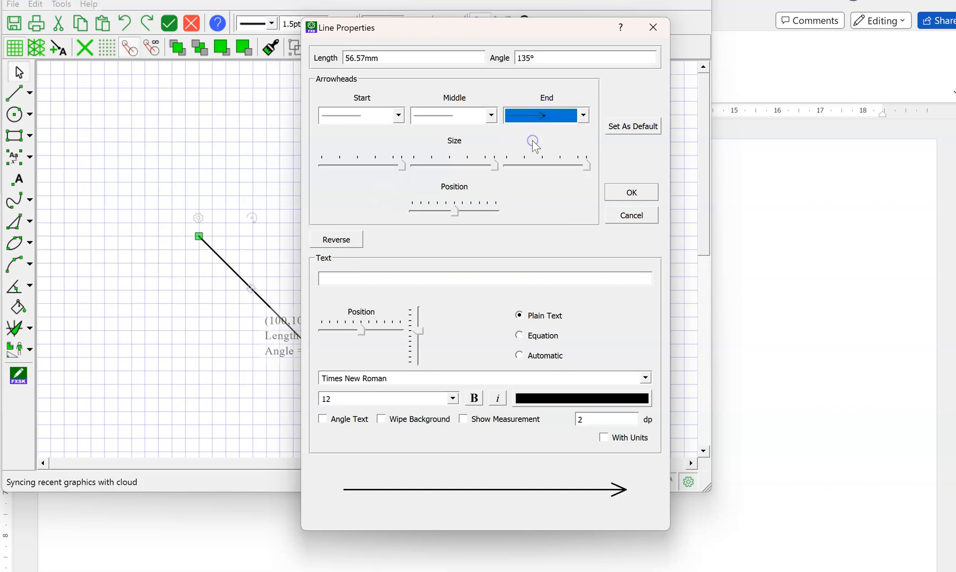
click(528, 165)
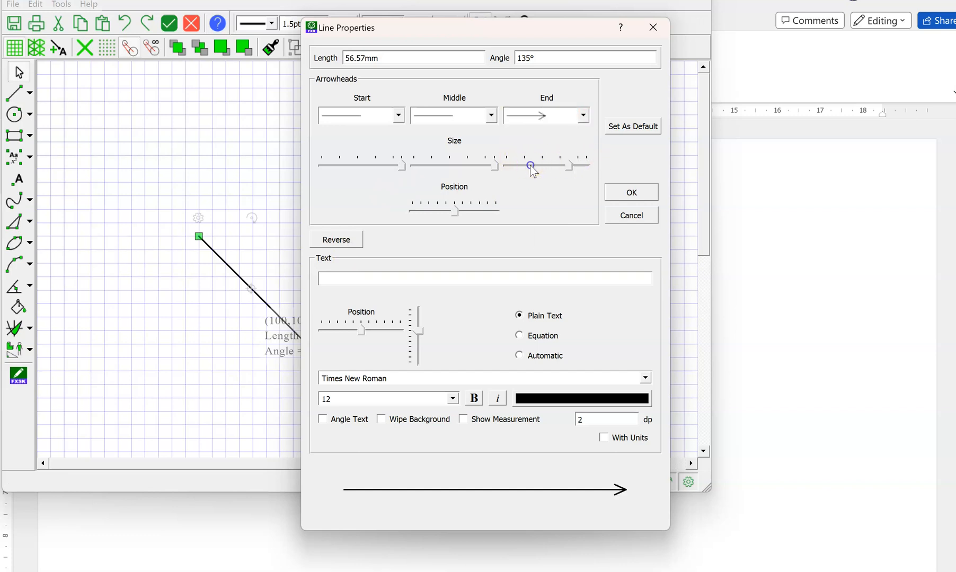
click(530, 165)
click(626, 194)
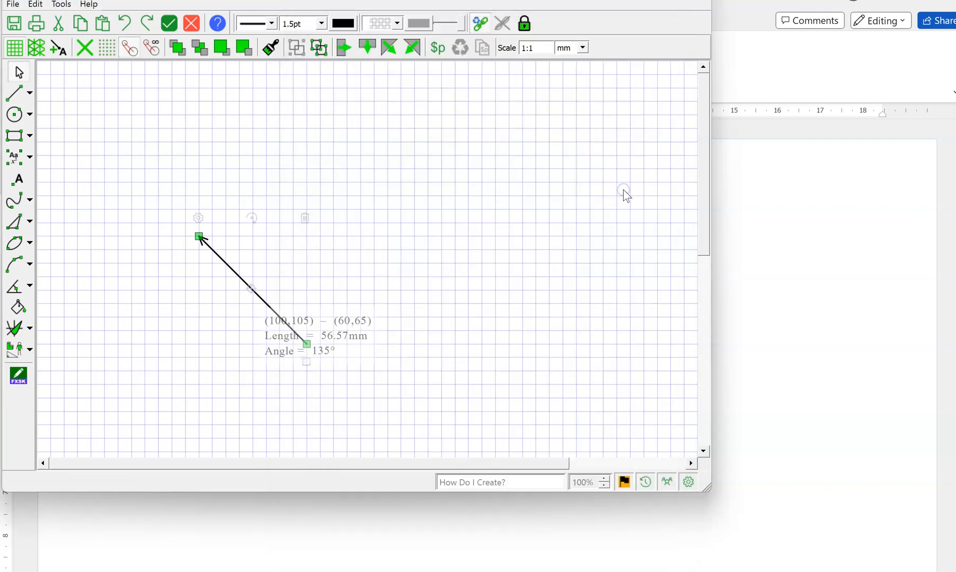
click(516, 256)
click(271, 361)
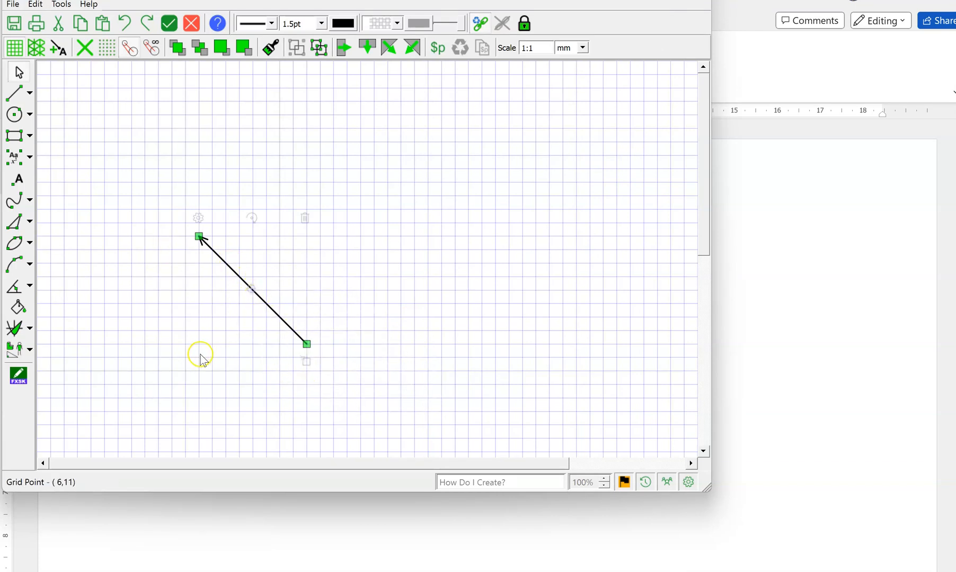
Draw a second line about 51 mm long from (105,40) to the first line's arrow tip.
click(25, 100)
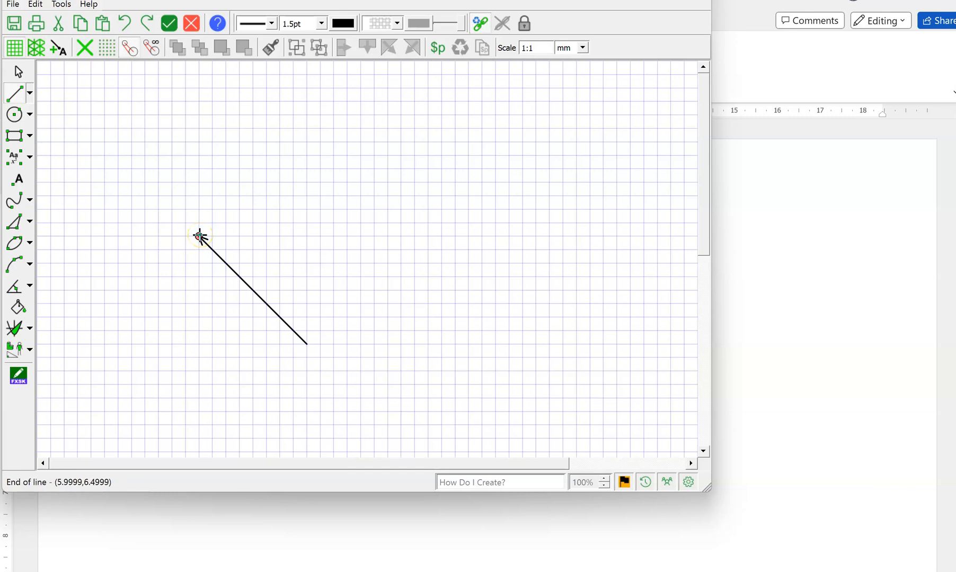
click(320, 169)
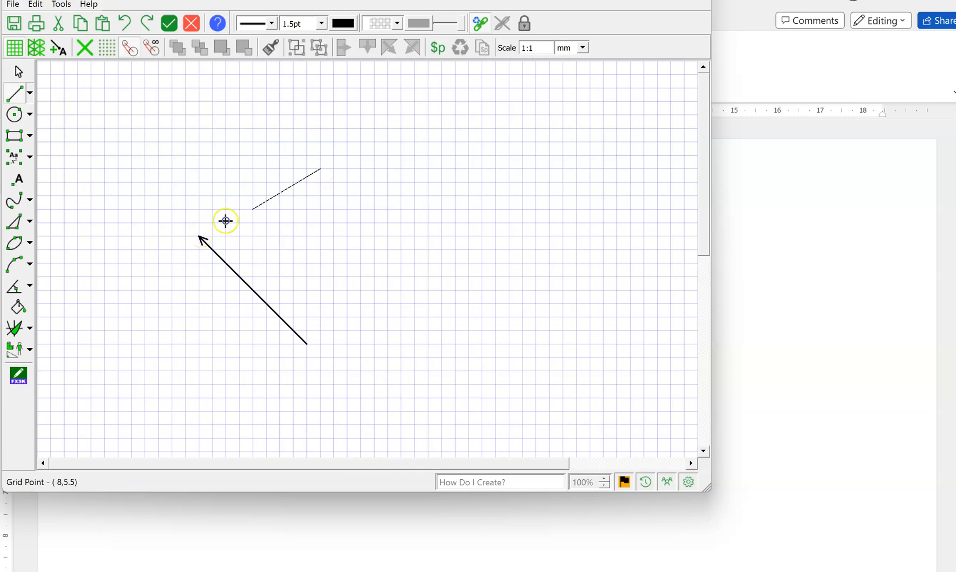
click(204, 235)
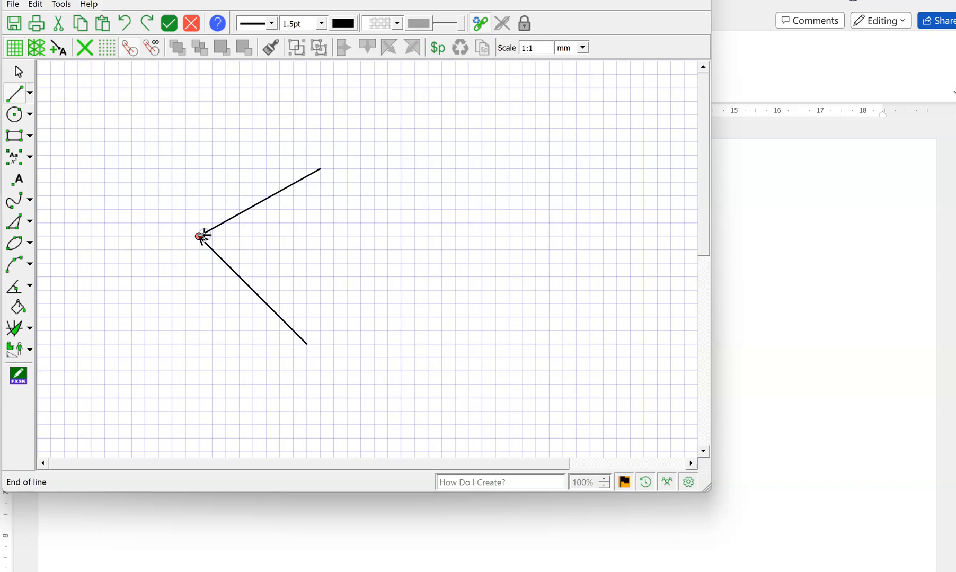
click(18, 72)
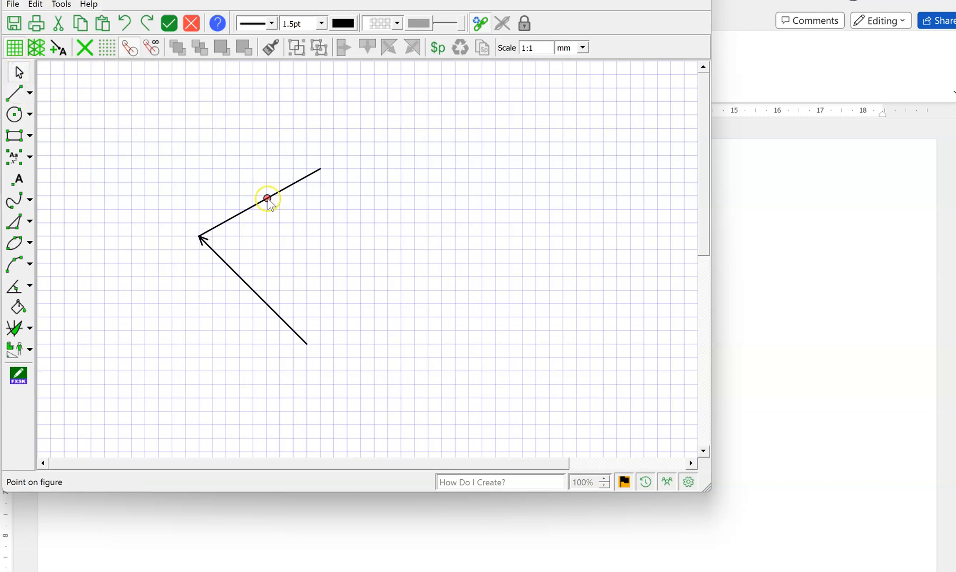
Add an open arrowhead to the end of the second line, two notches smaller than the default, matching the first arrow.
click(267, 199)
right_click(267, 199)
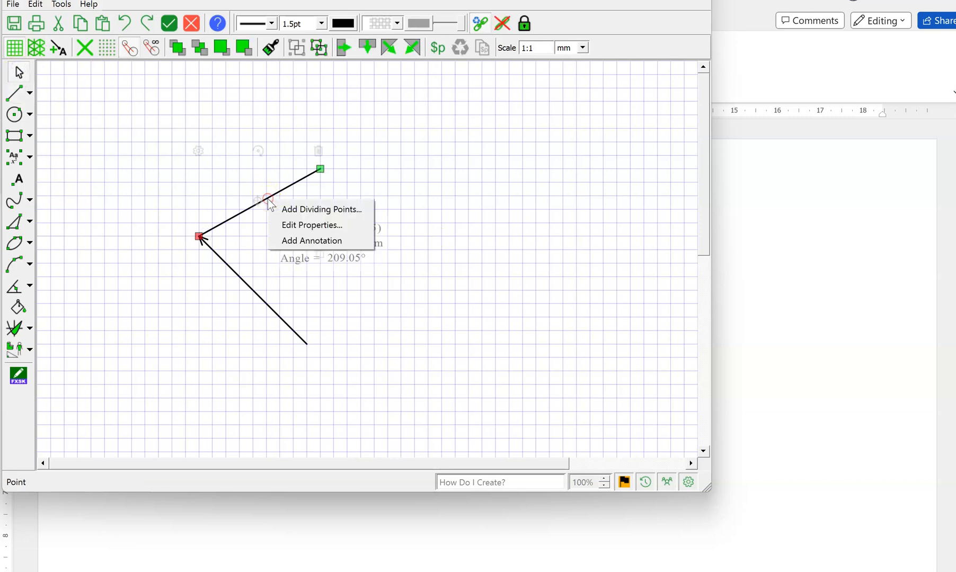
click(289, 223)
click(582, 115)
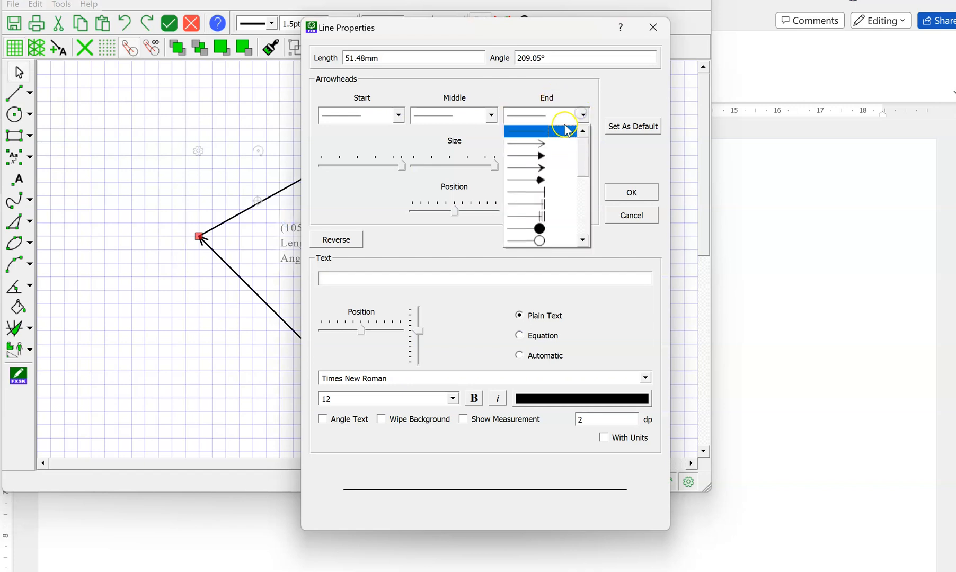
click(545, 143)
click(518, 166)
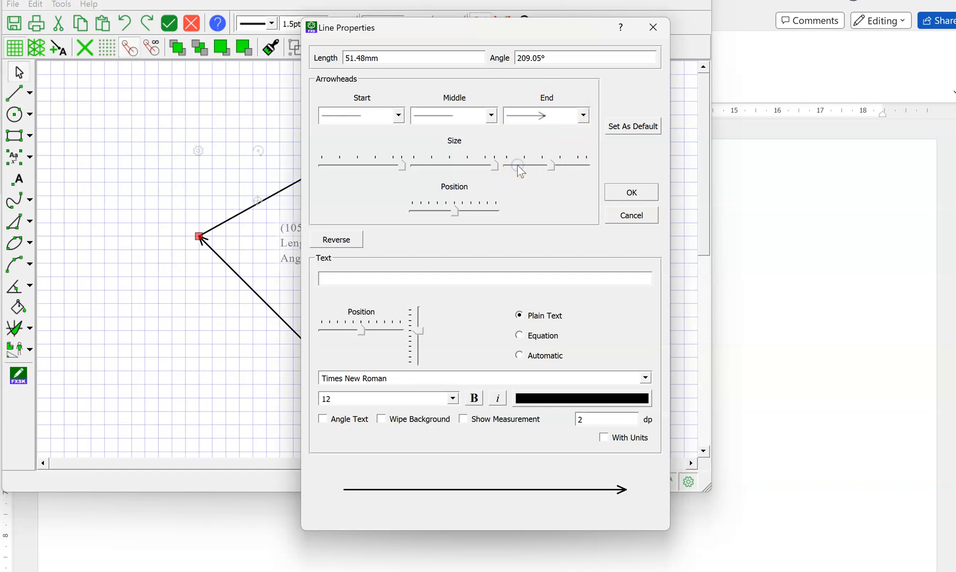
click(632, 191)
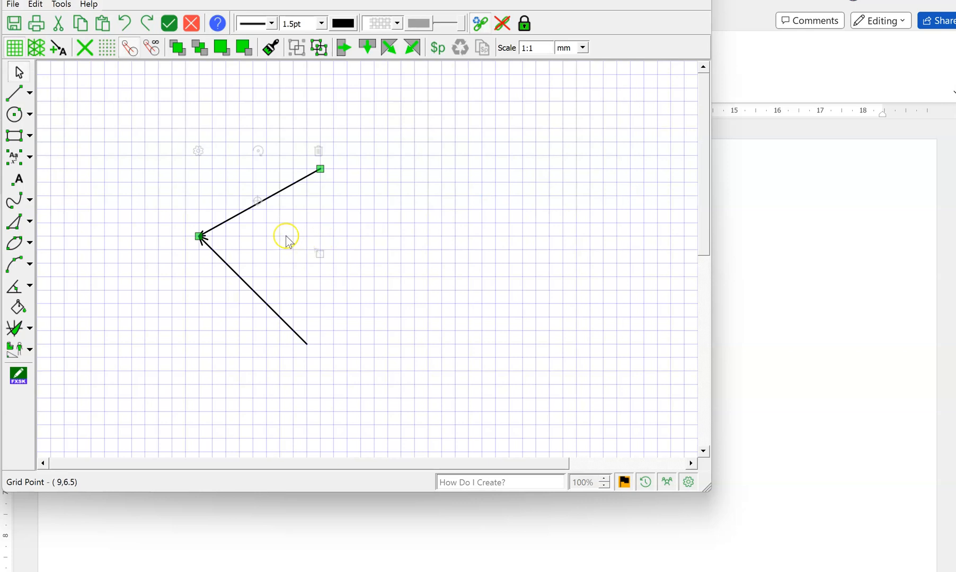
click(169, 355)
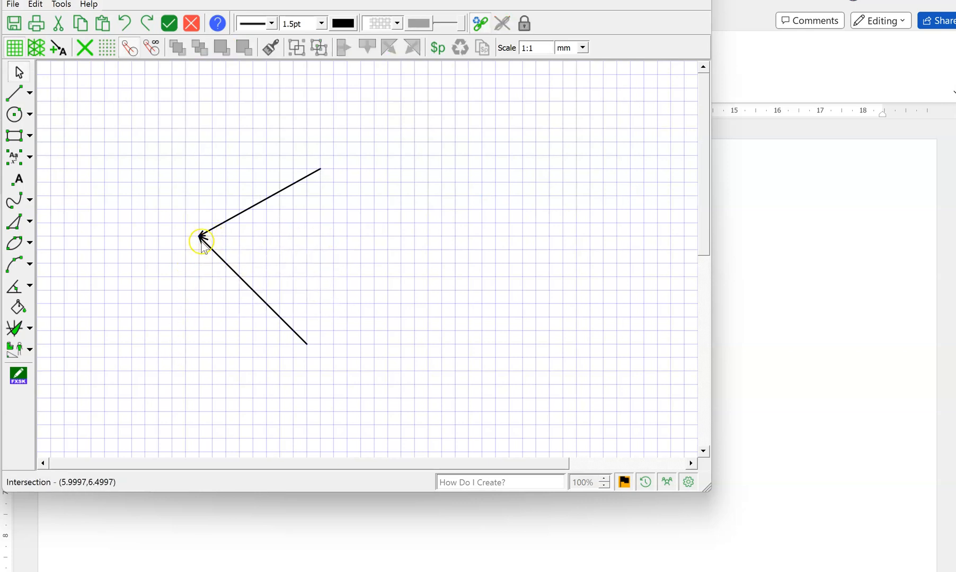
click(242, 215)
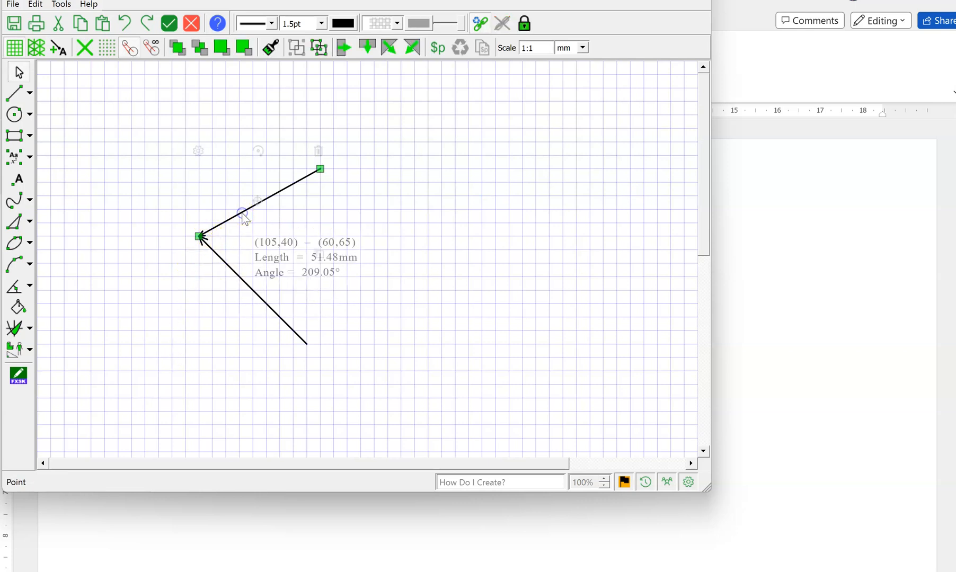
Remove the end arrowhead from the upper line and add an open arrowhead to its start instead.
right_click(281, 199)
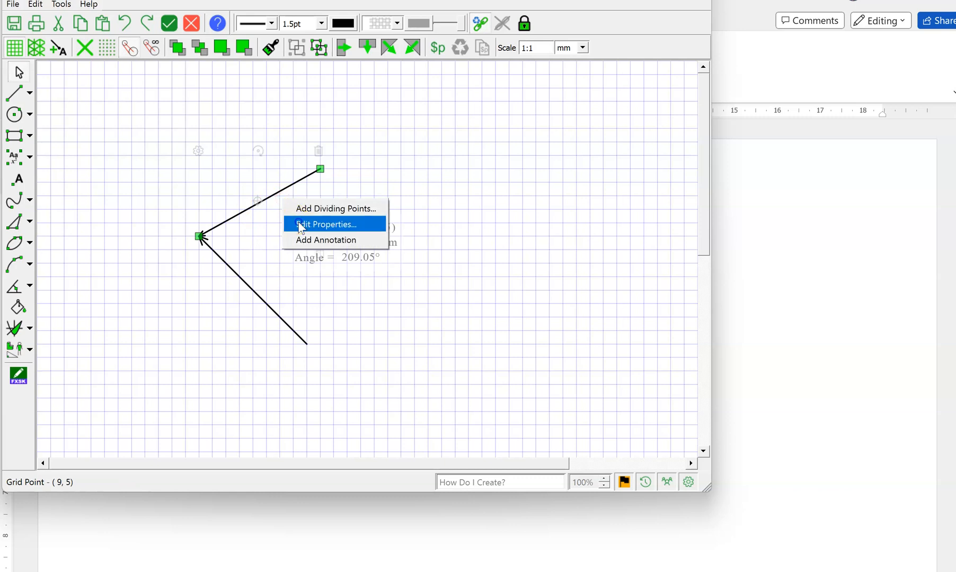
click(300, 224)
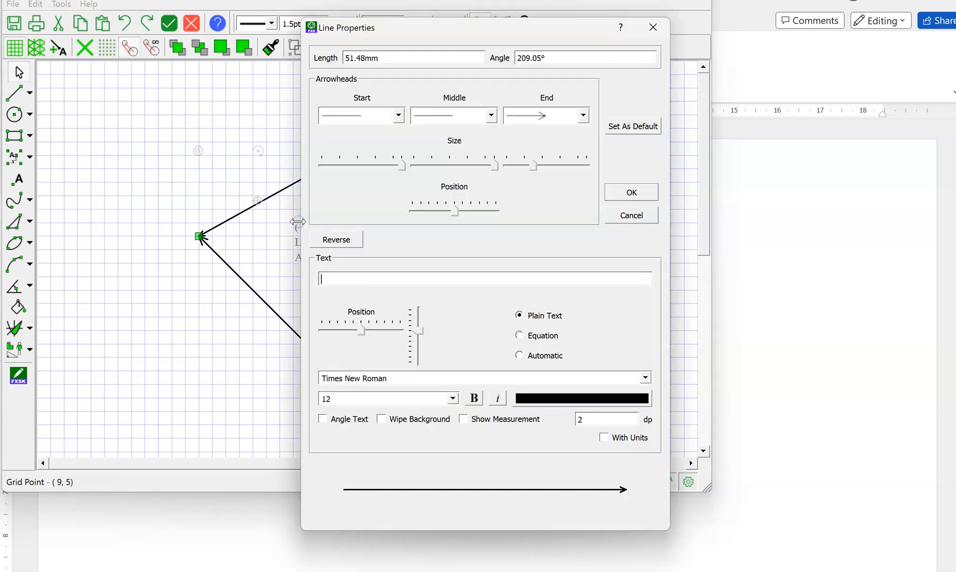
click(584, 115)
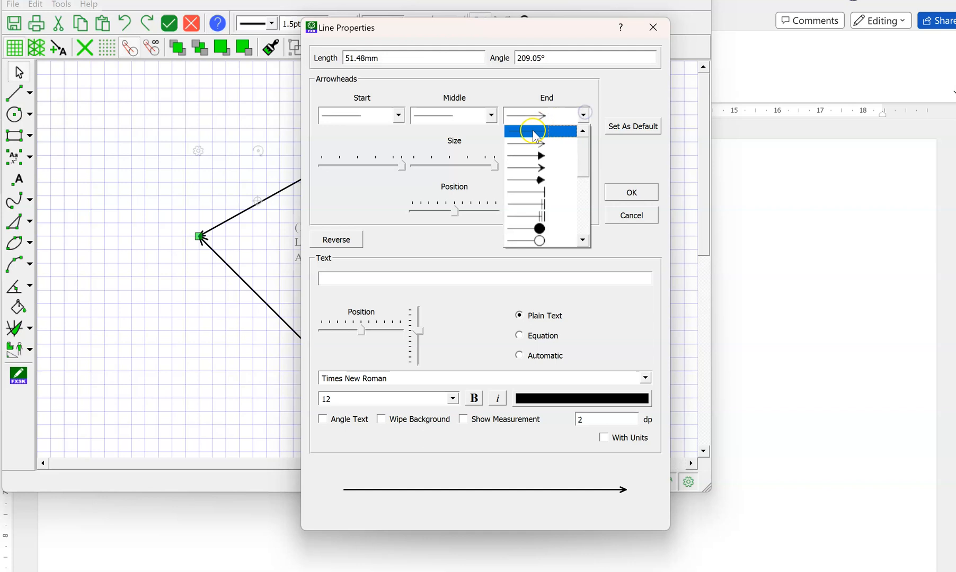
click(533, 132)
click(398, 115)
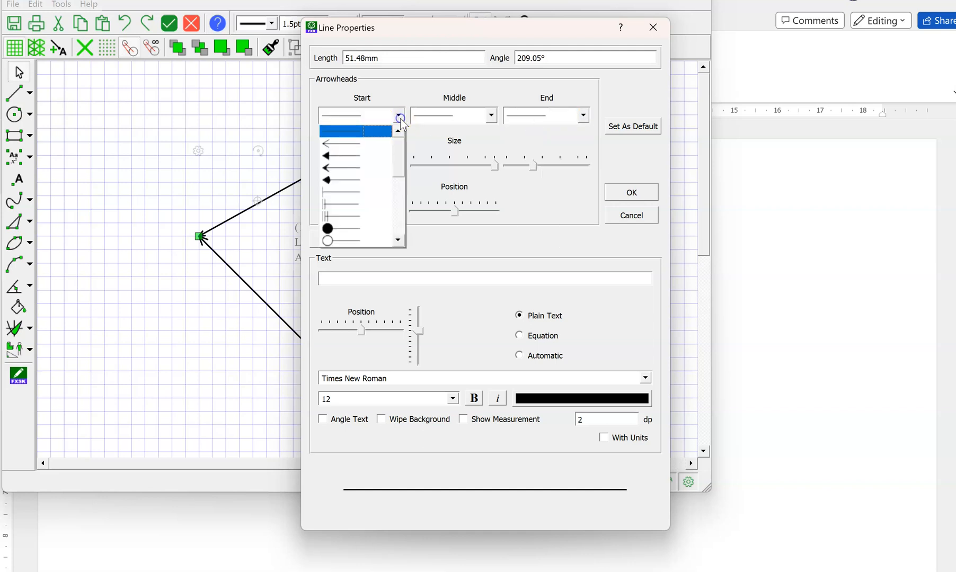
click(353, 144)
click(653, 192)
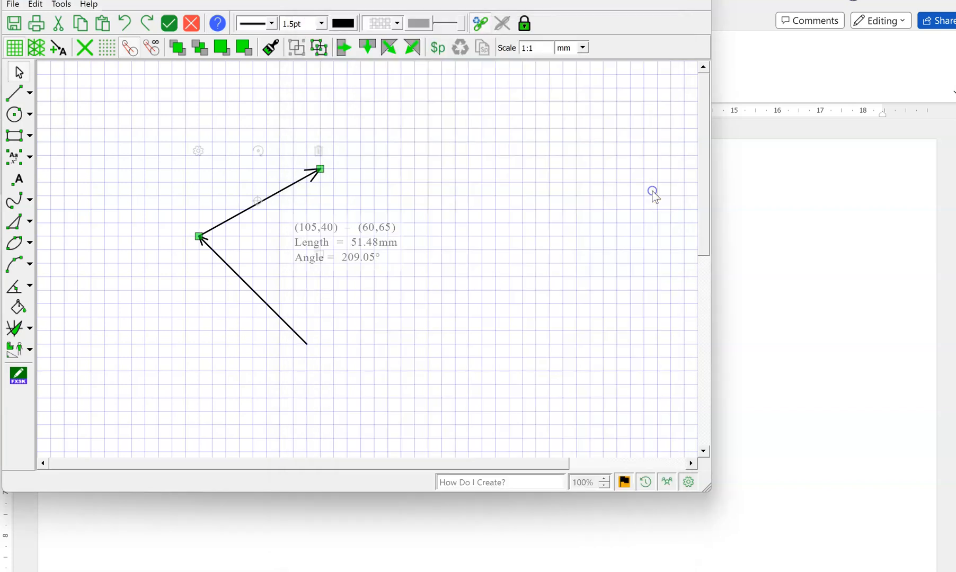
Reduce the size of the upper line's start arrowhead.
right_click(282, 193)
click(290, 214)
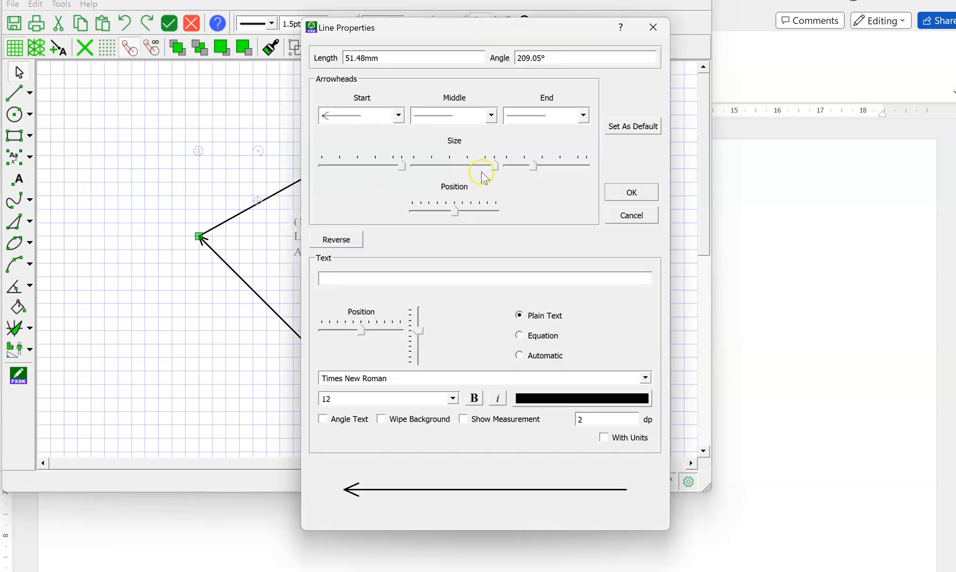
click(617, 190)
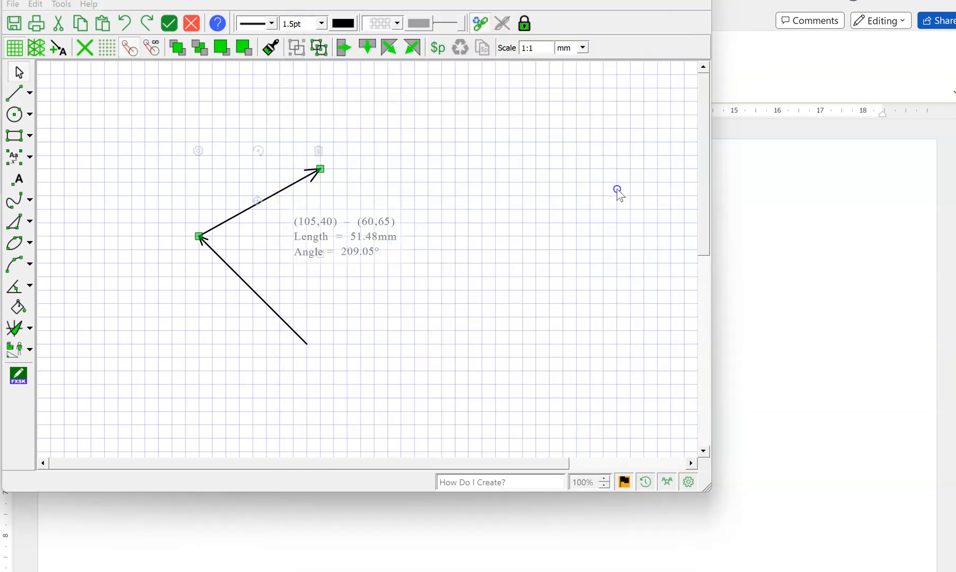
click(501, 289)
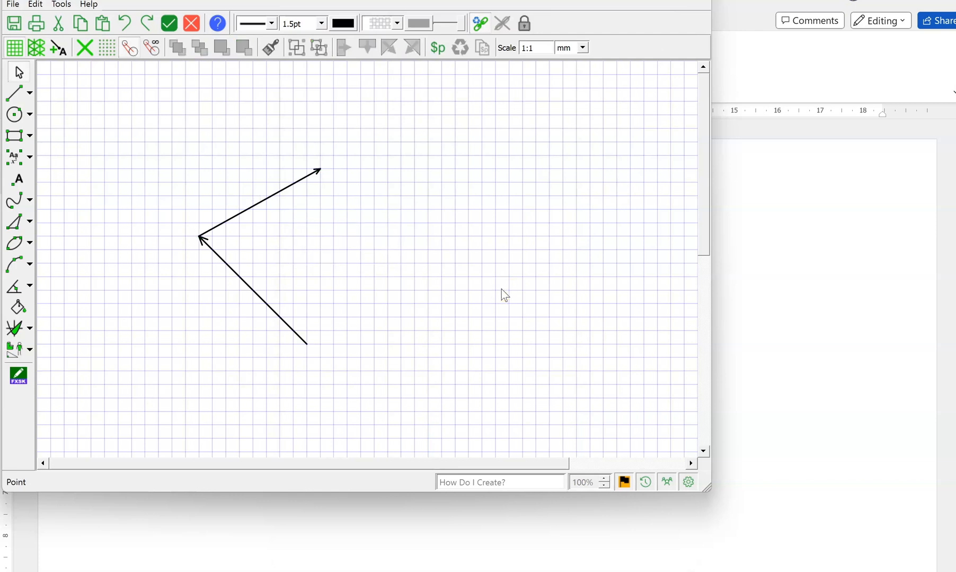
Draw a third line from the first line's tail to the upper line's arrow tip, closing the triangle.
click(15, 93)
click(308, 345)
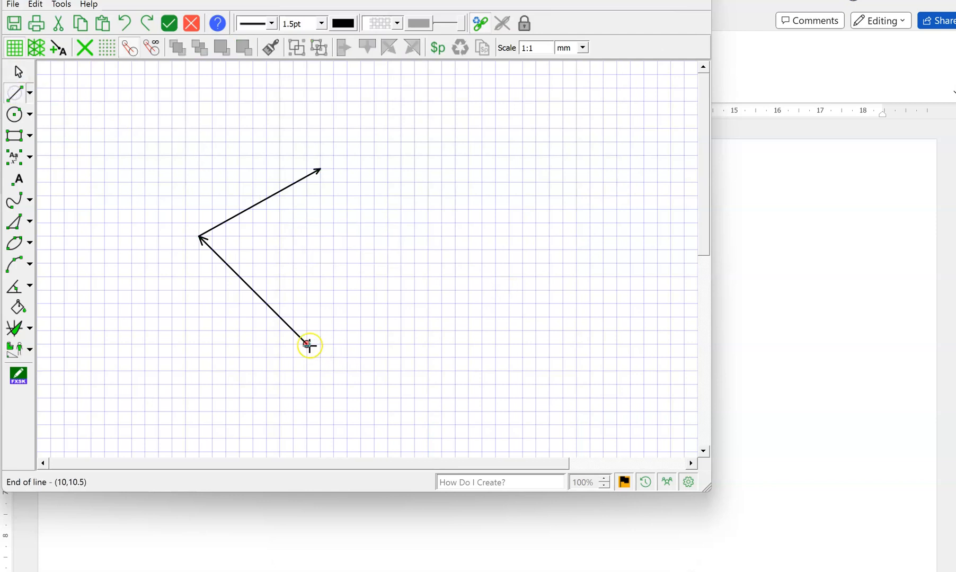
click(320, 171)
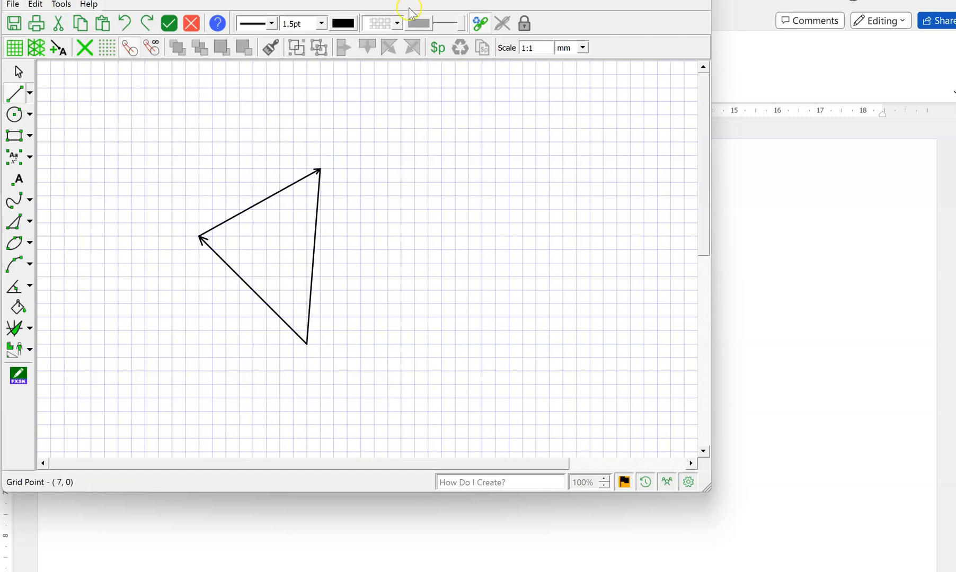
Change the color of the triangle's closing line to blue (#0000ff), keeping its solid line style.
click(18, 72)
click(311, 263)
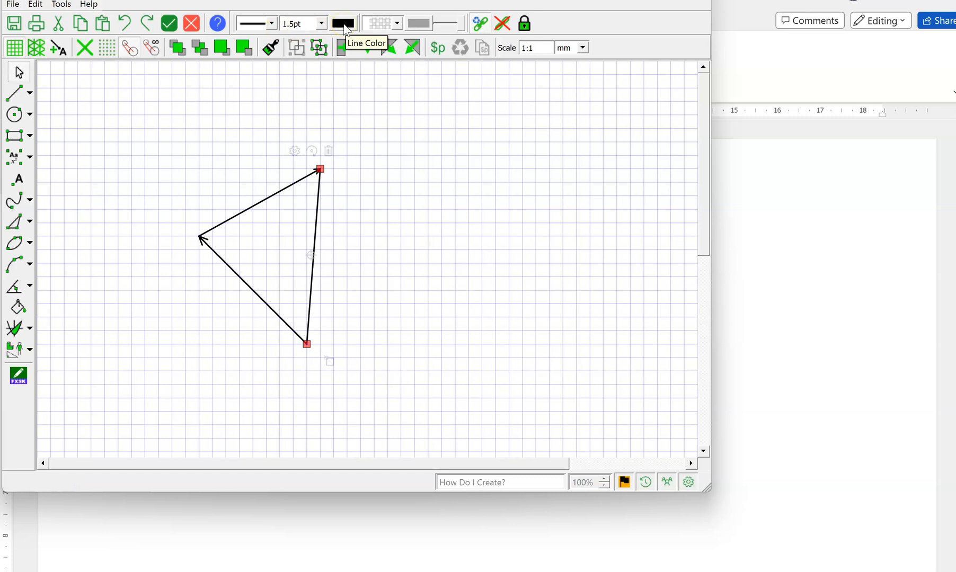
click(271, 23)
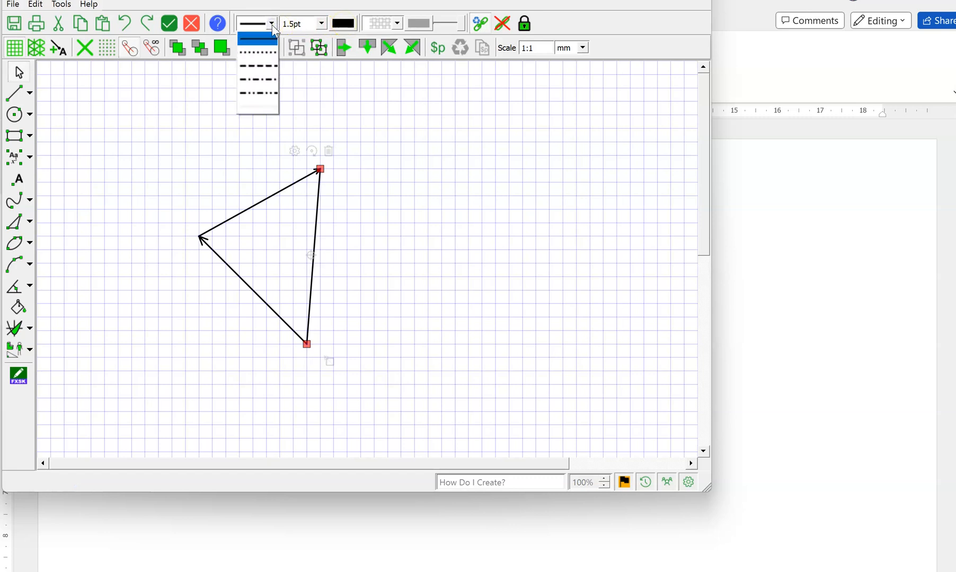
click(274, 30)
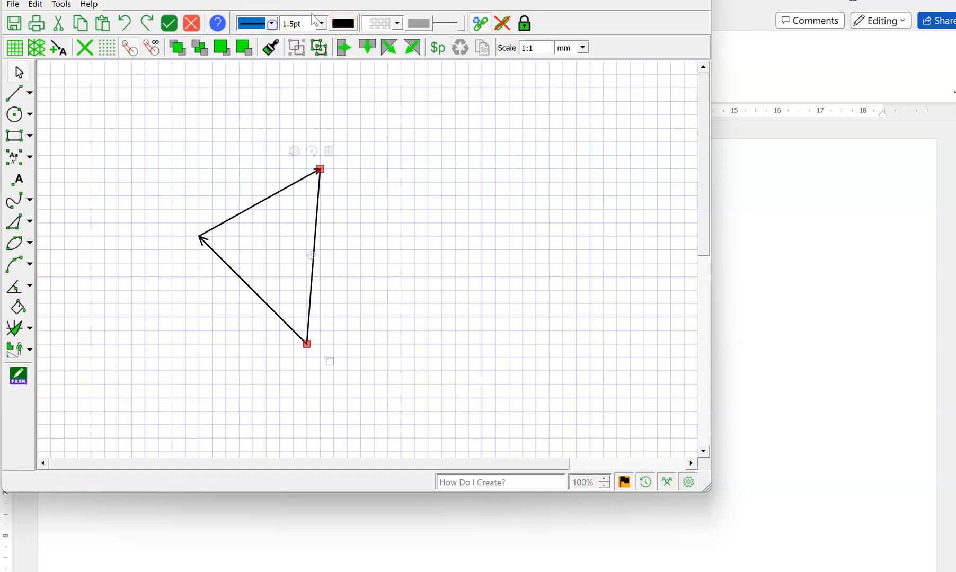
click(348, 25)
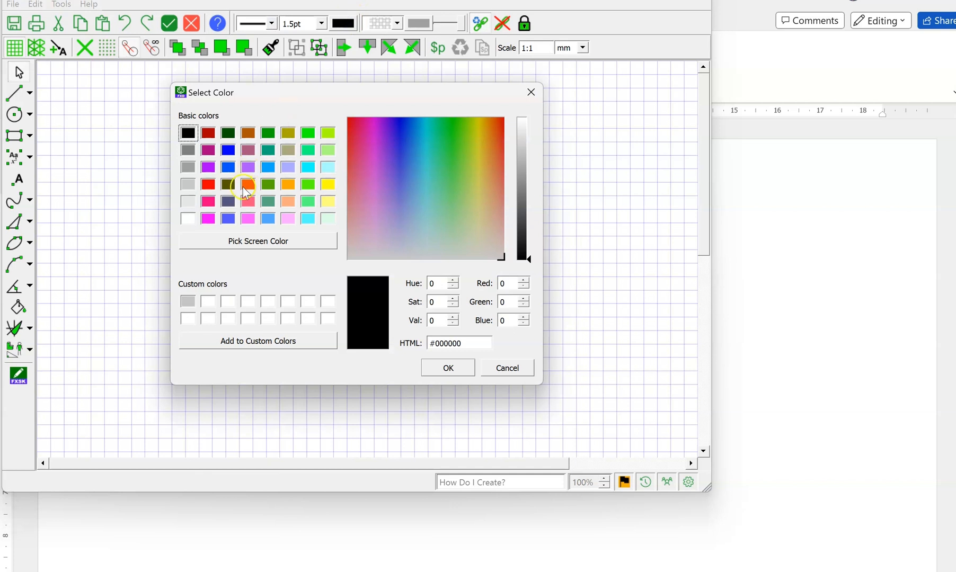
click(229, 154)
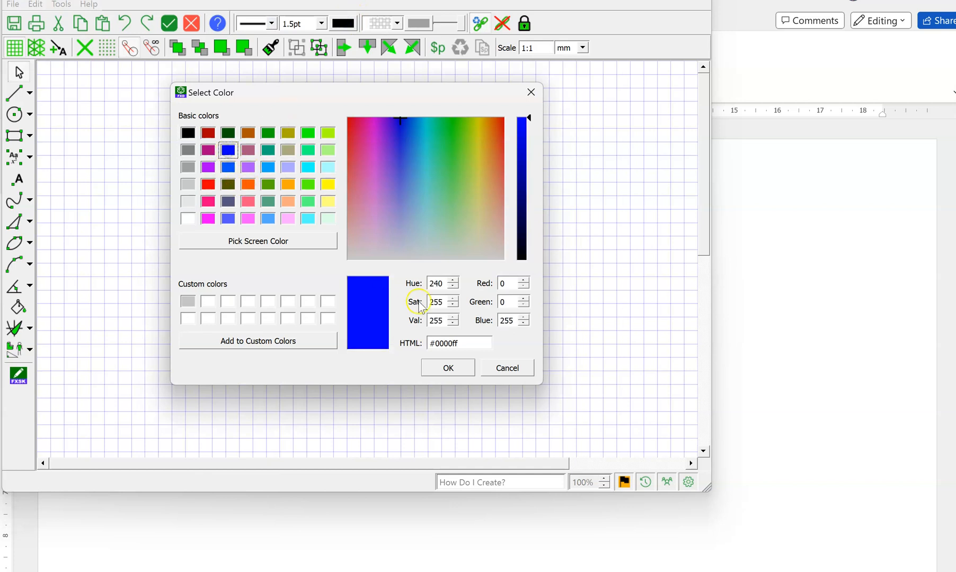
click(447, 368)
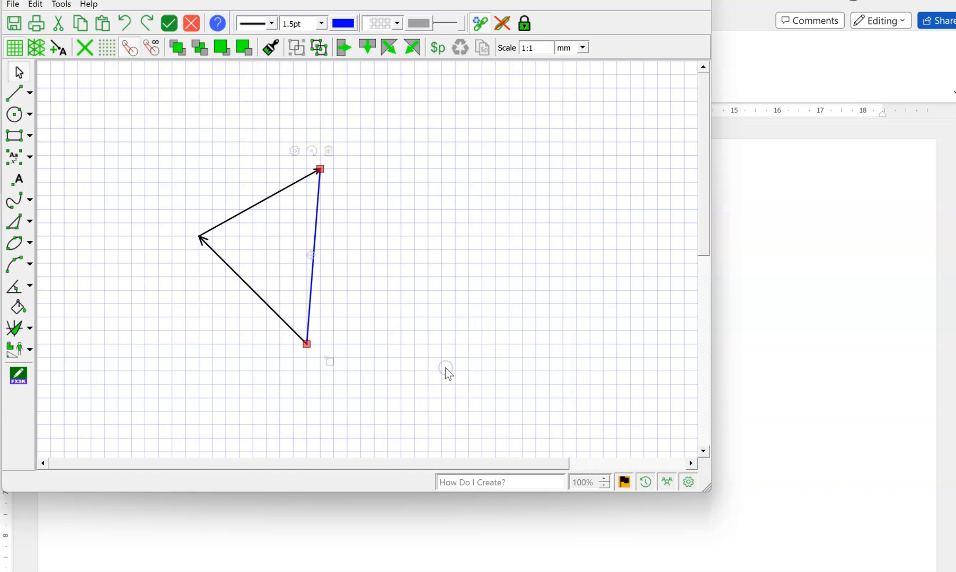
Place marked points A, B and C on the triangle's lowest, leftmost and uppermost vertices respectively.
click(16, 185)
click(308, 346)
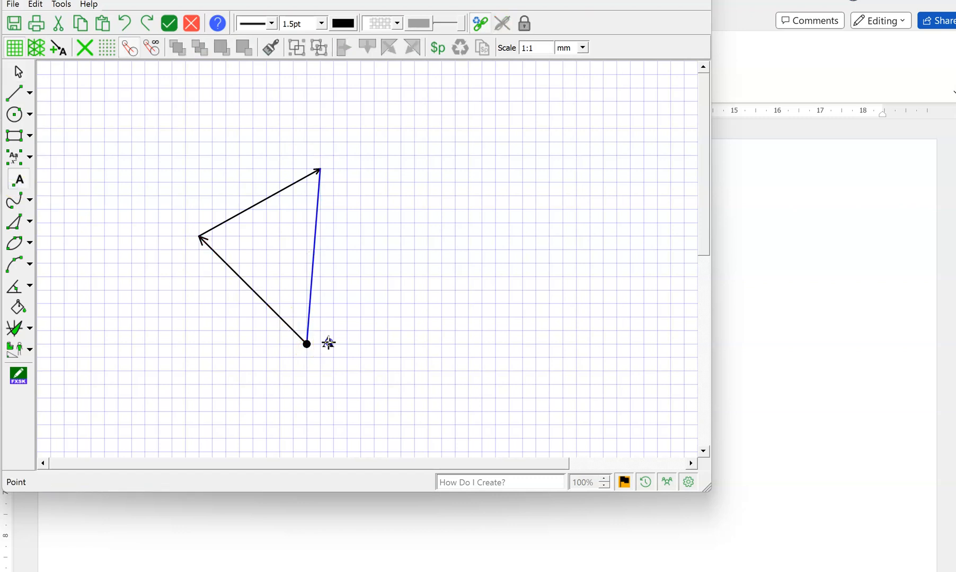
click(199, 239)
click(320, 168)
click(18, 71)
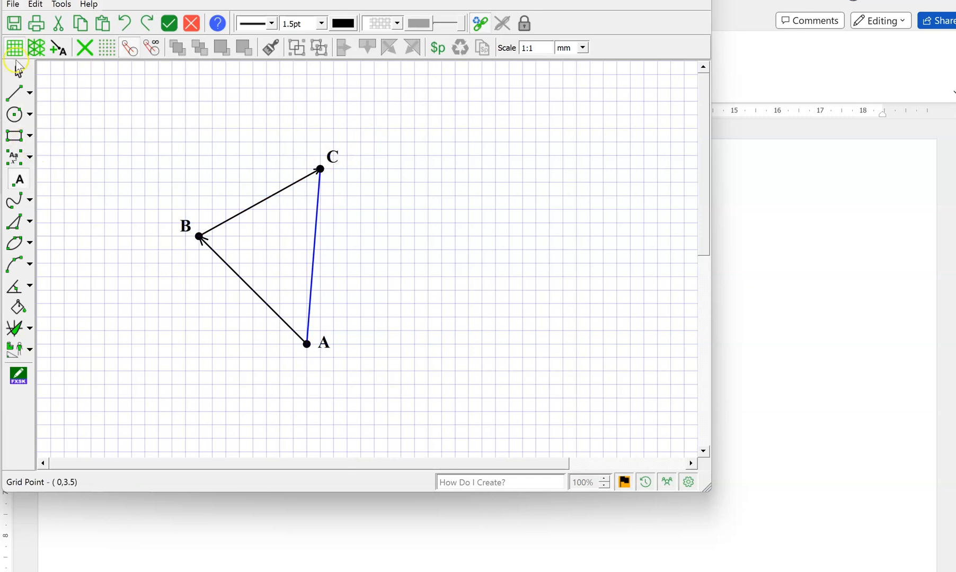
Add a text box reading O just to the right of marked point A.
click(15, 171)
click(15, 158)
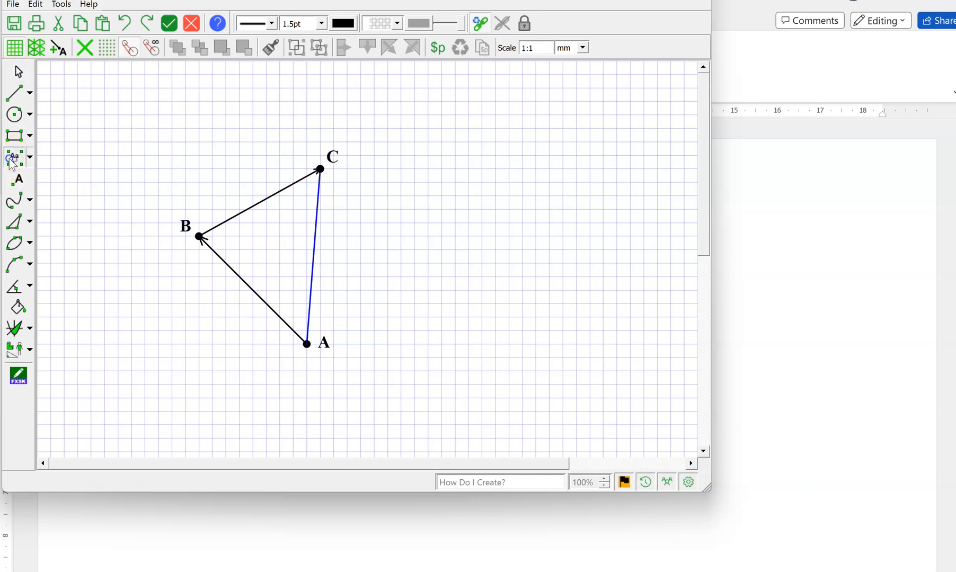
drag(351, 317, 394, 348)
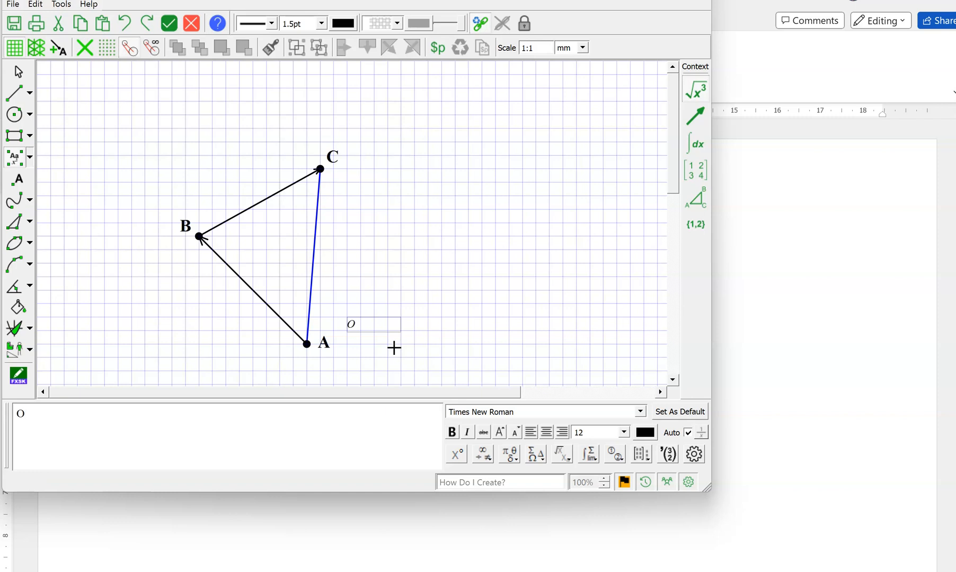
Set the font size of the O label to 16.
drag(41, 412, 16, 412)
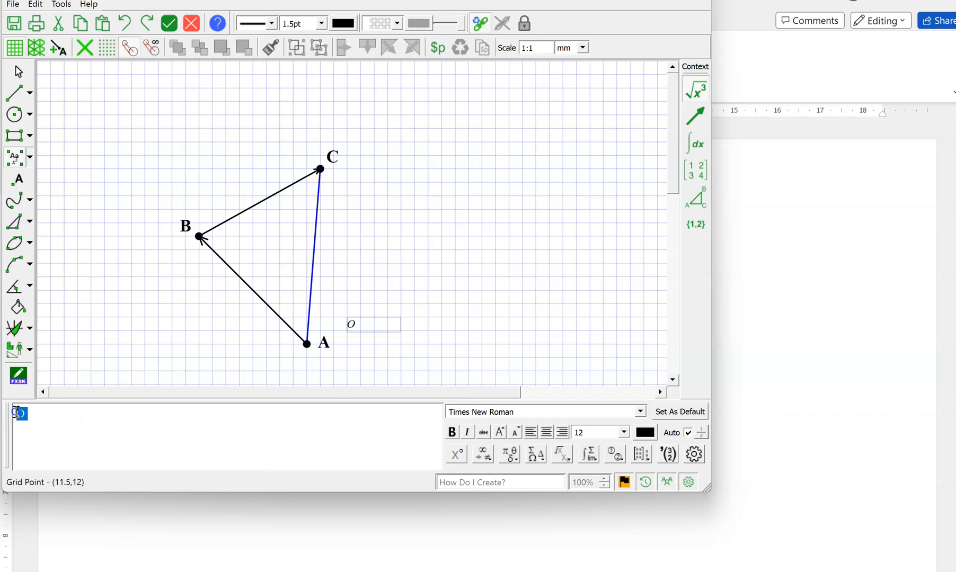
click(672, 457)
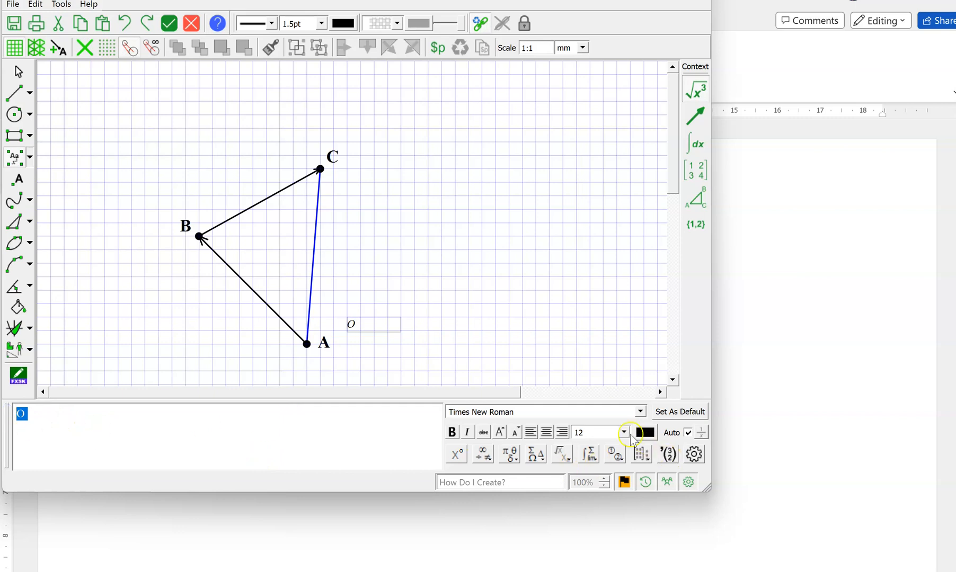
click(624, 432)
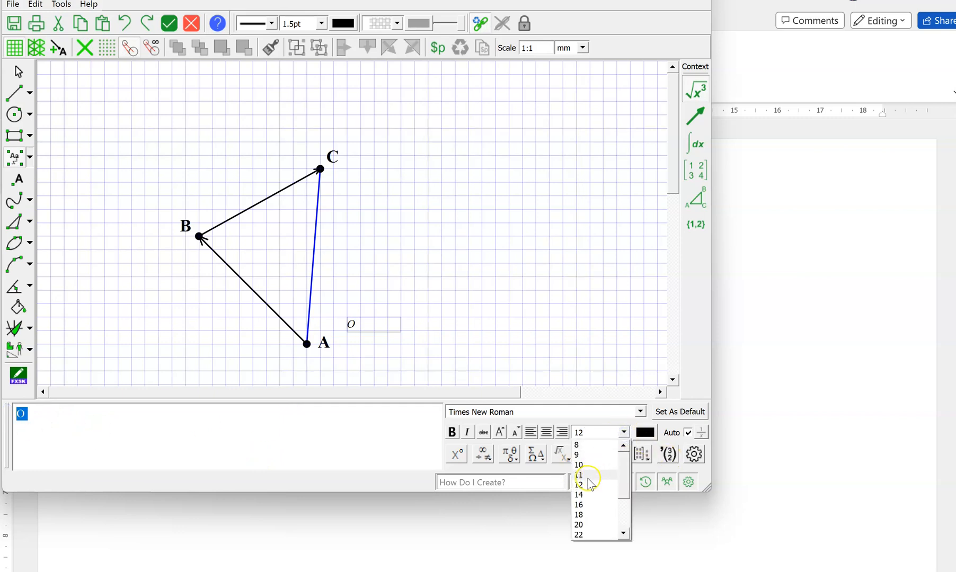
click(588, 483)
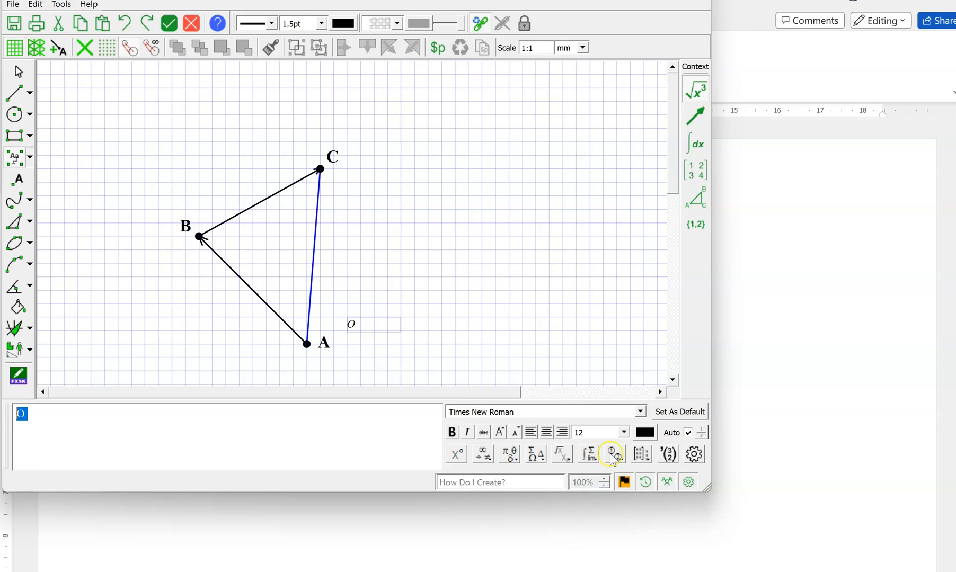
click(625, 433)
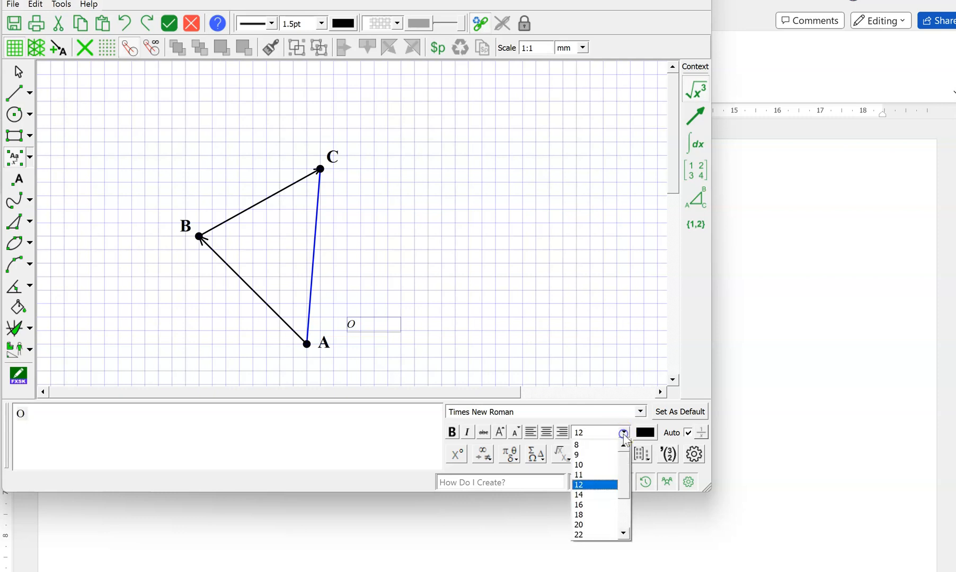
click(583, 505)
click(532, 347)
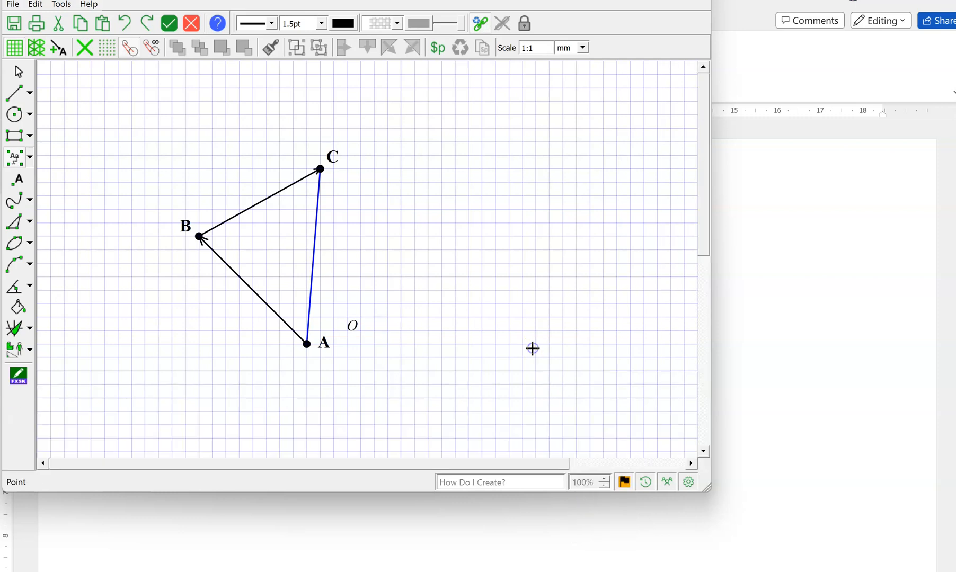
Replace marked point A with the O label by deleting the point and moving the label just below the triangle's lowest vertex.
click(18, 72)
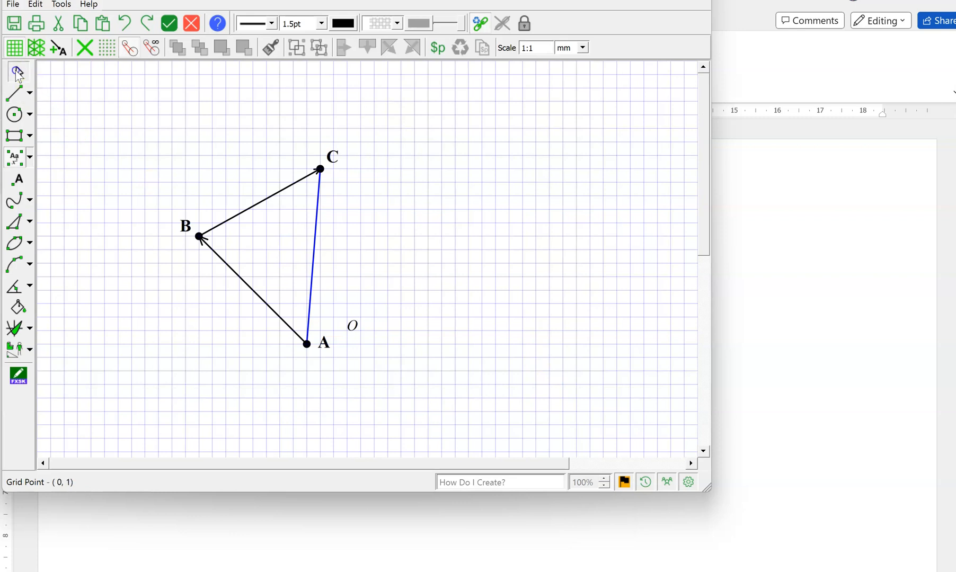
click(353, 326)
drag(376, 341, 335, 395)
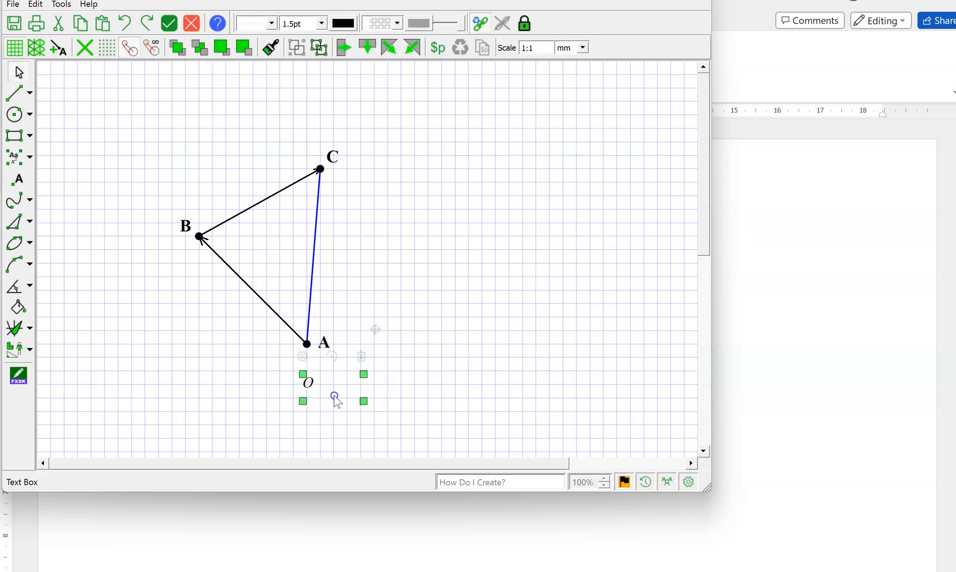
click(469, 368)
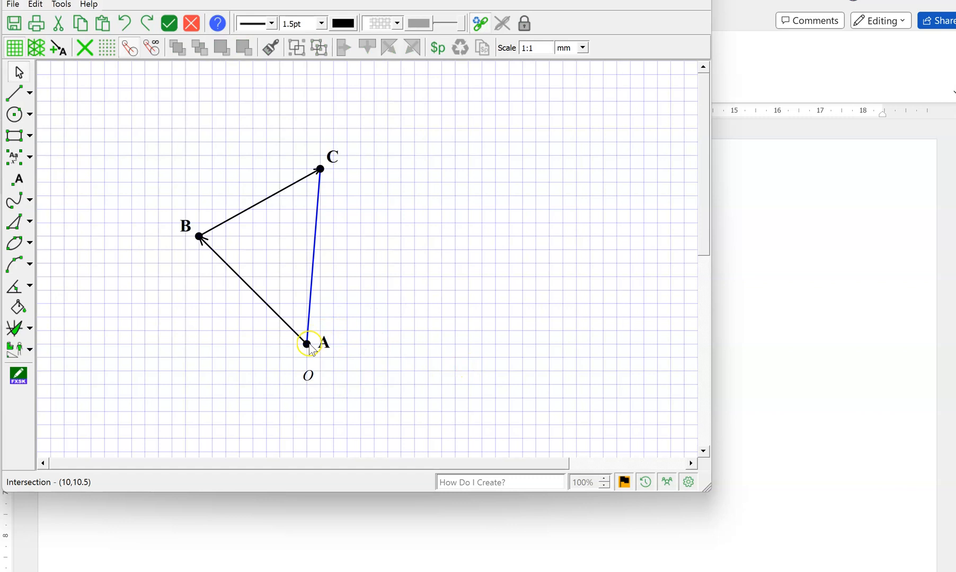
click(307, 344)
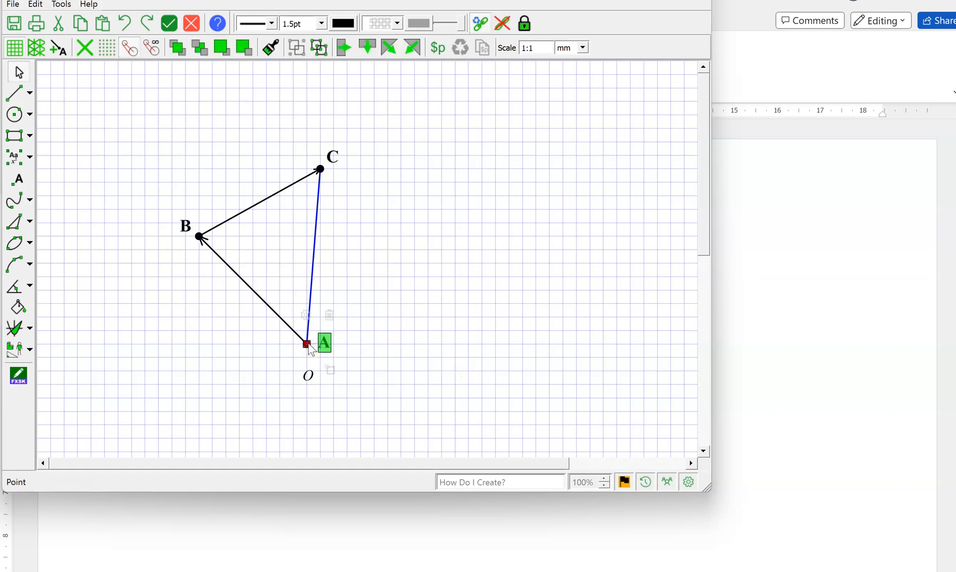
click(309, 354)
click(310, 378)
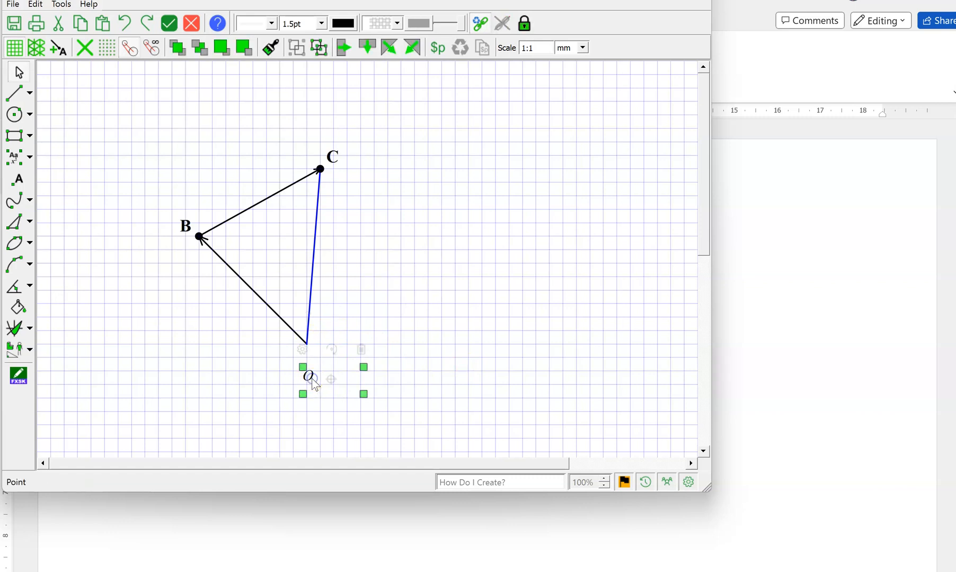
drag(343, 388, 345, 362)
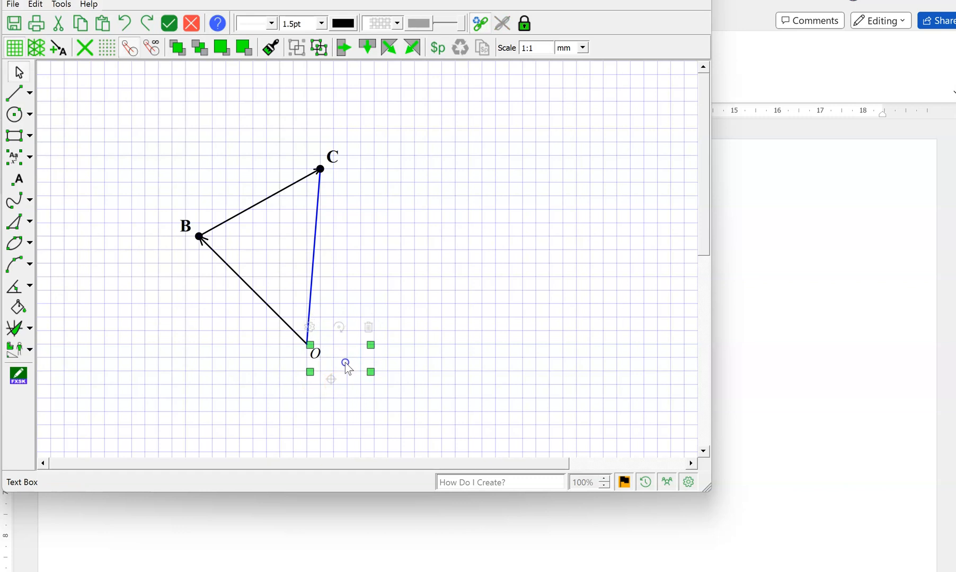
Delete marked point B from the triangle's leftmost vertex.
click(198, 237)
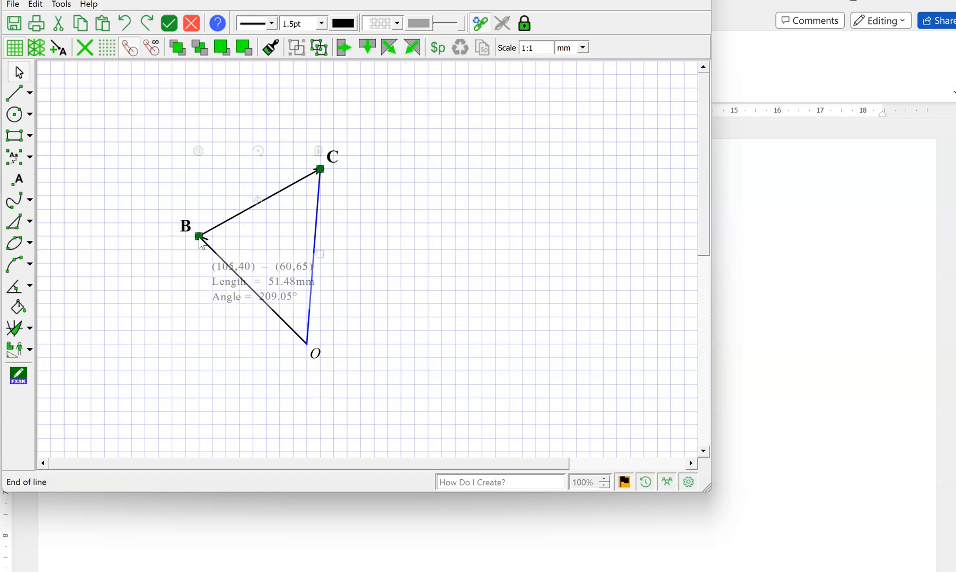
click(186, 234)
key(Delete)
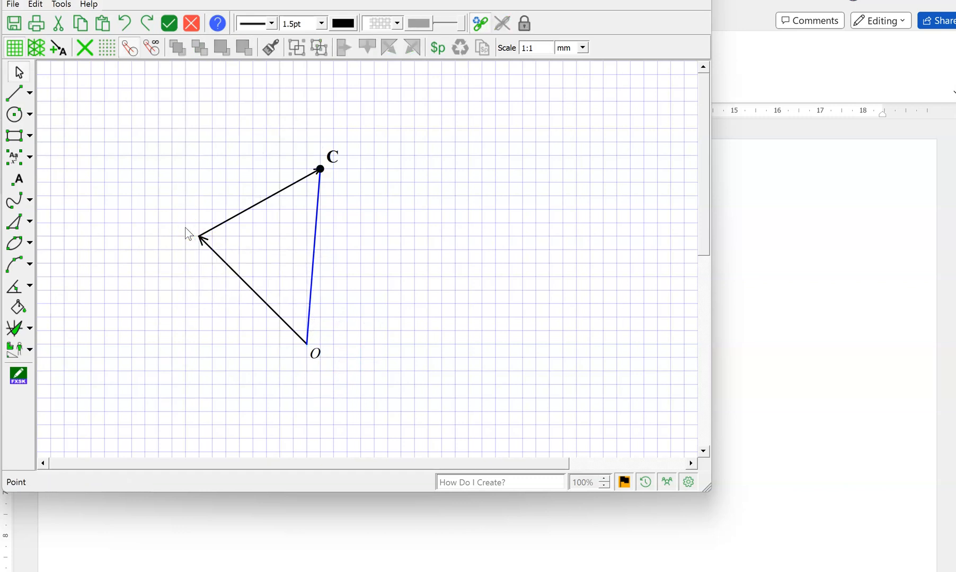
Add a text box reading OA and place it beside the triangle's lower-left side.
click(16, 157)
drag(104, 128, 157, 161)
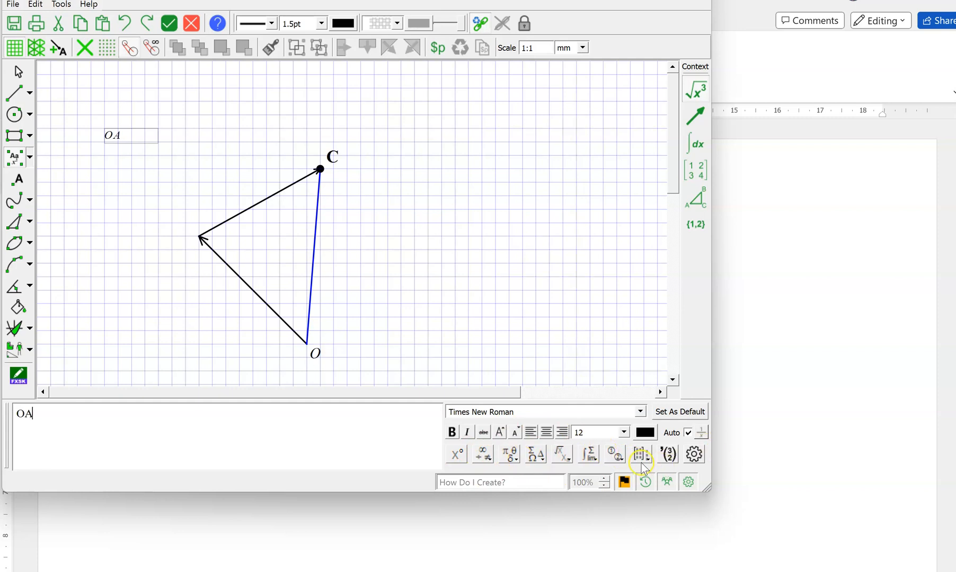
click(17, 73)
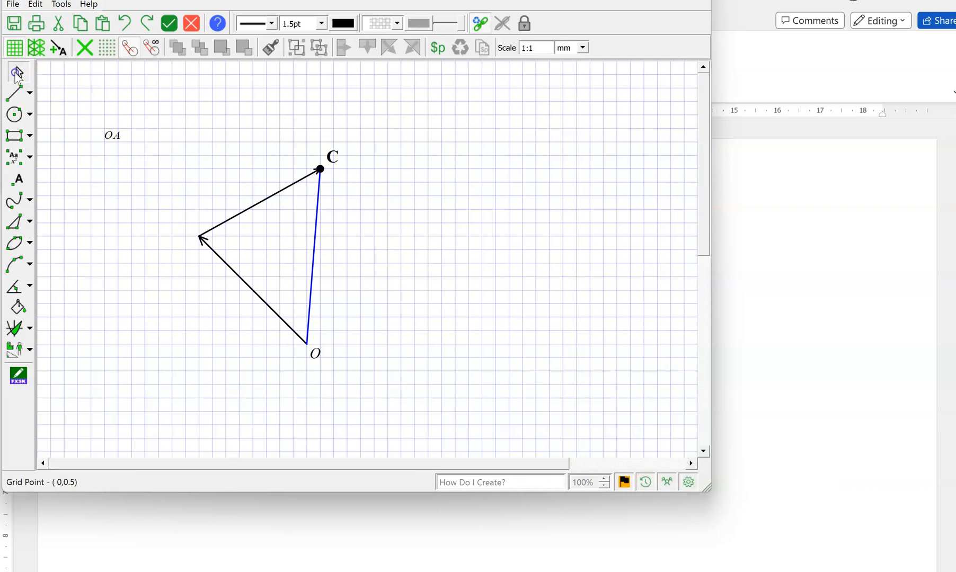
click(125, 139)
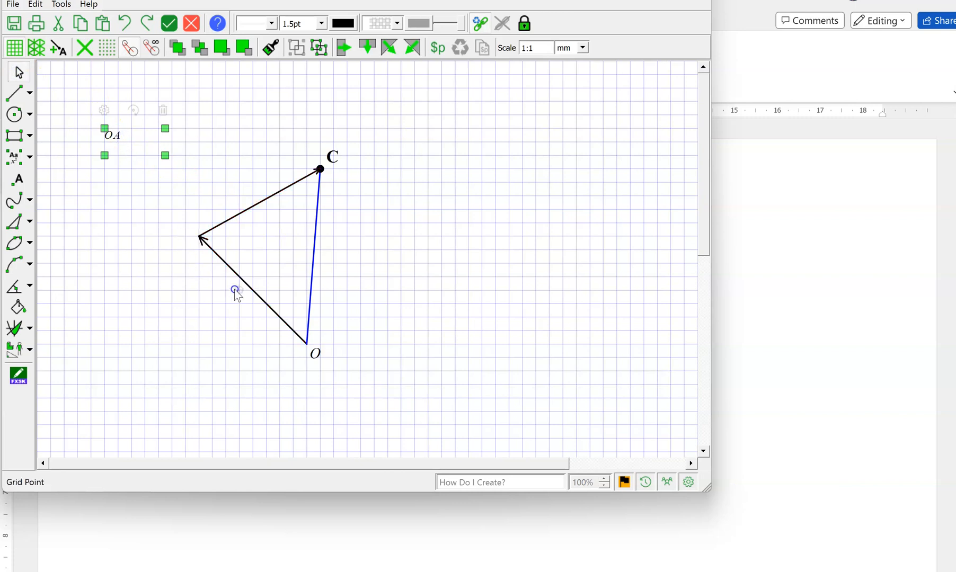
drag(133, 146, 257, 313)
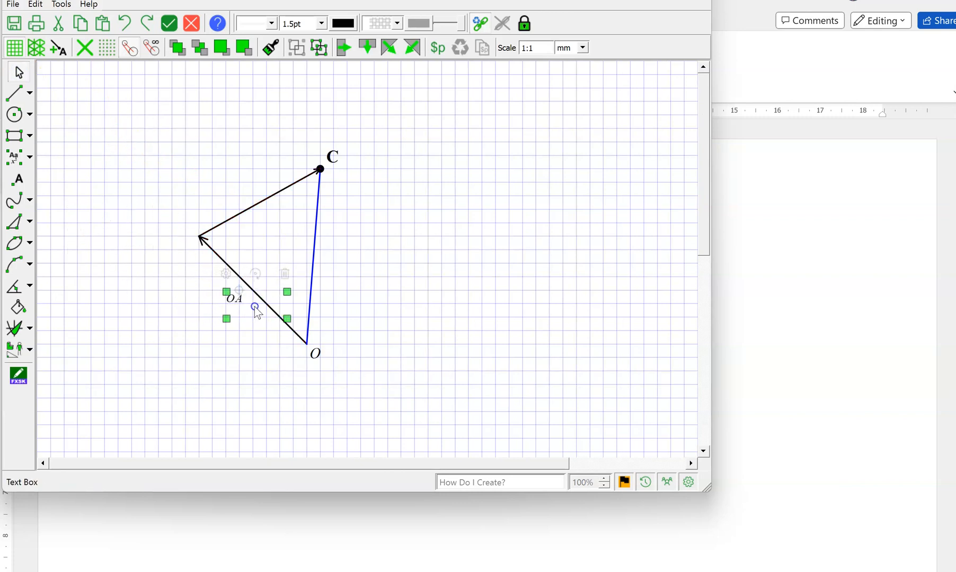
click(491, 330)
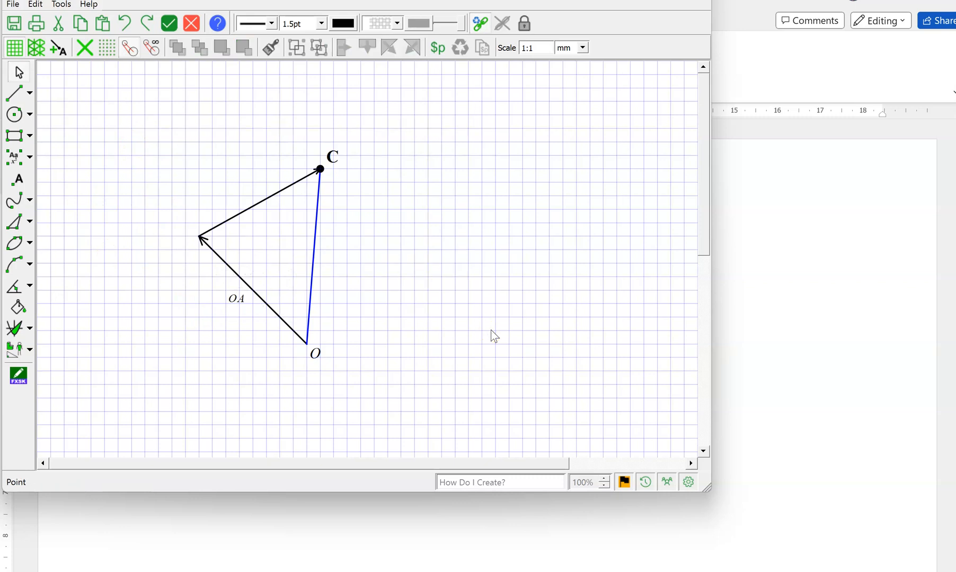
click(85, 226)
click(137, 97)
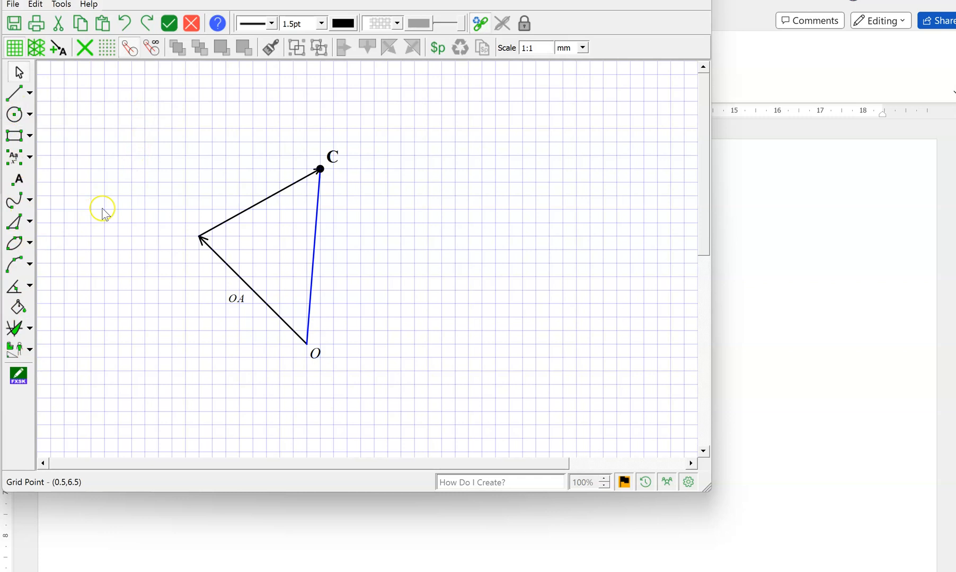
click(186, 69)
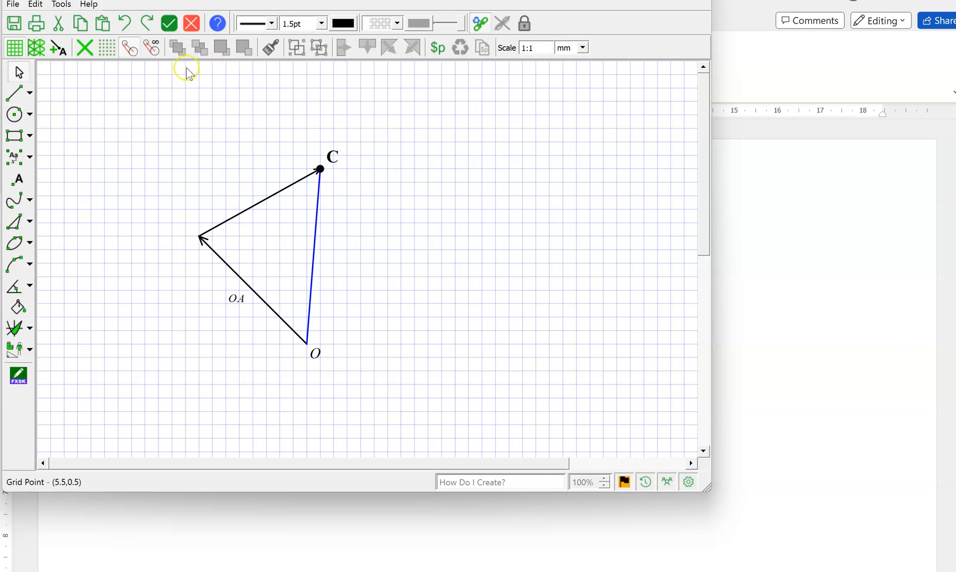
Return the drawing to the Word document, shrink it and position it just below the bullet list.
click(171, 31)
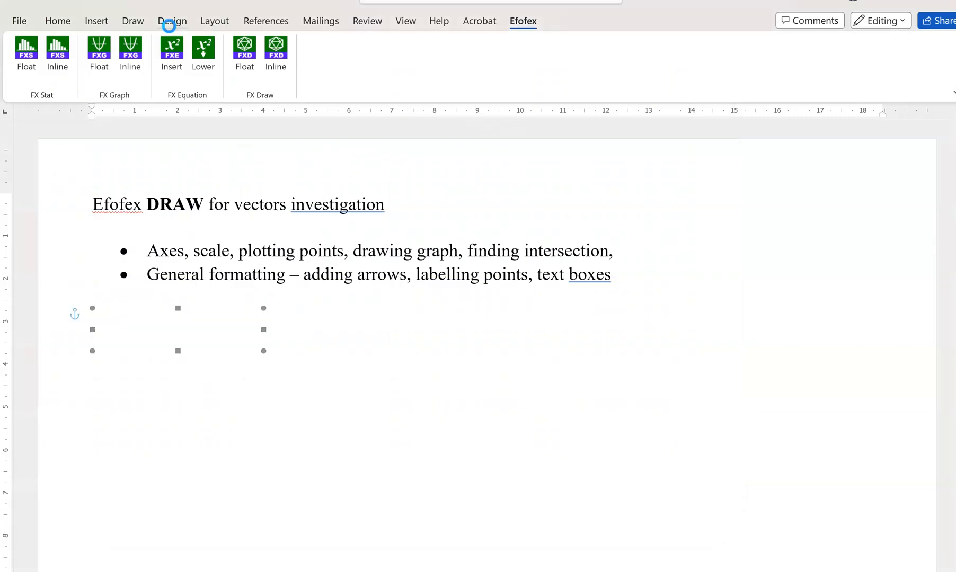
click(297, 459)
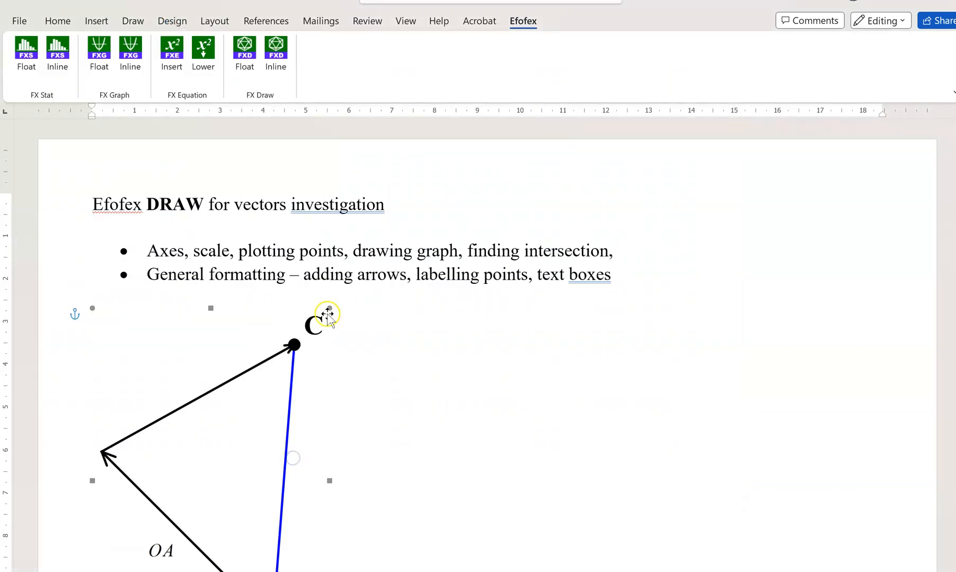
drag(329, 308, 232, 449)
drag(174, 495, 258, 397)
drag(298, 347, 298, 348)
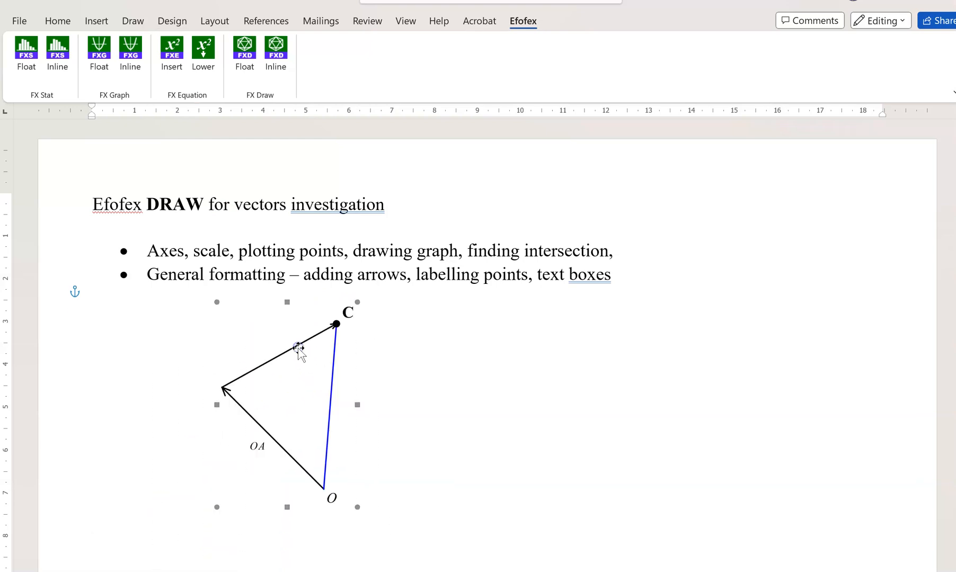
Check the text wrapping style in the drawing's format settings.
right_click(297, 348)
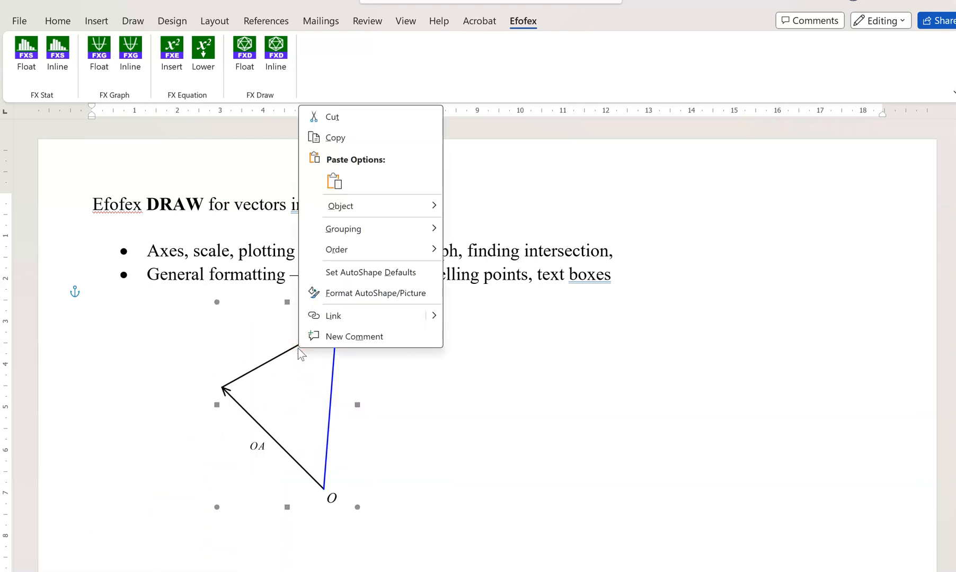
click(332, 294)
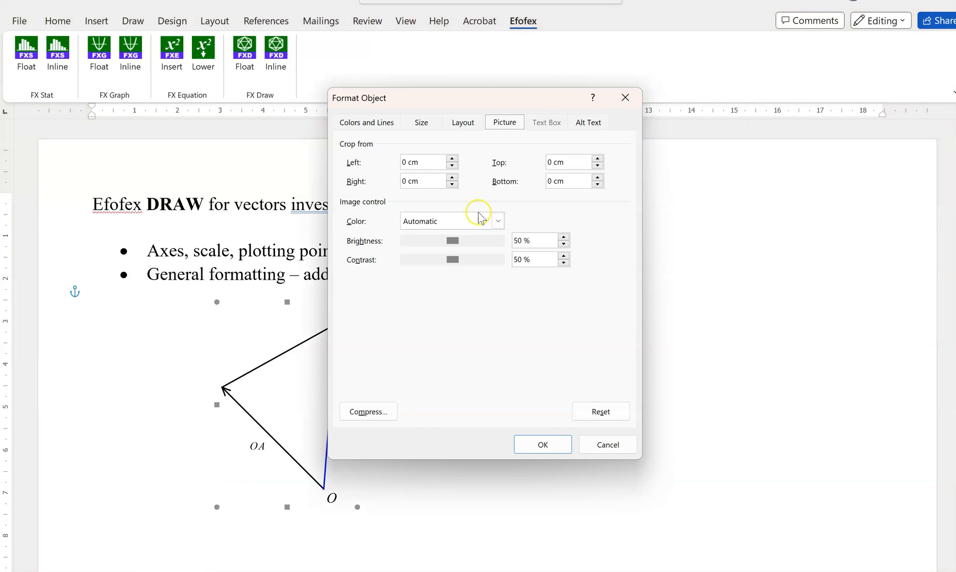
click(462, 122)
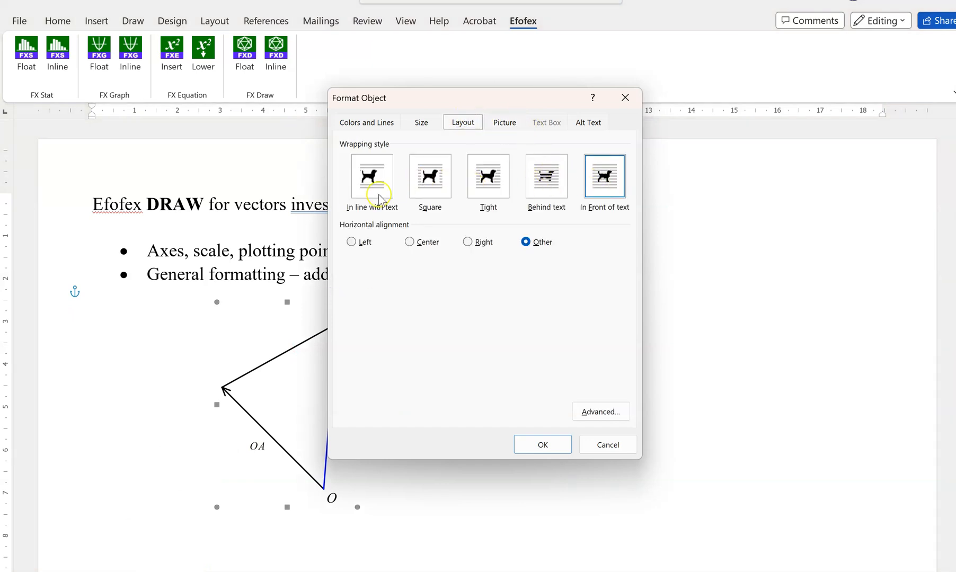
click(543, 445)
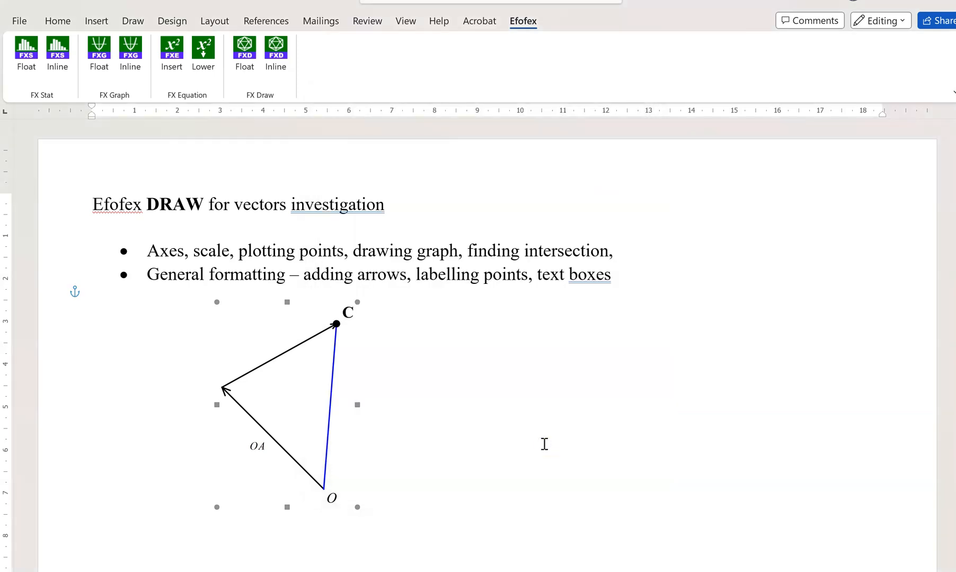
click(524, 479)
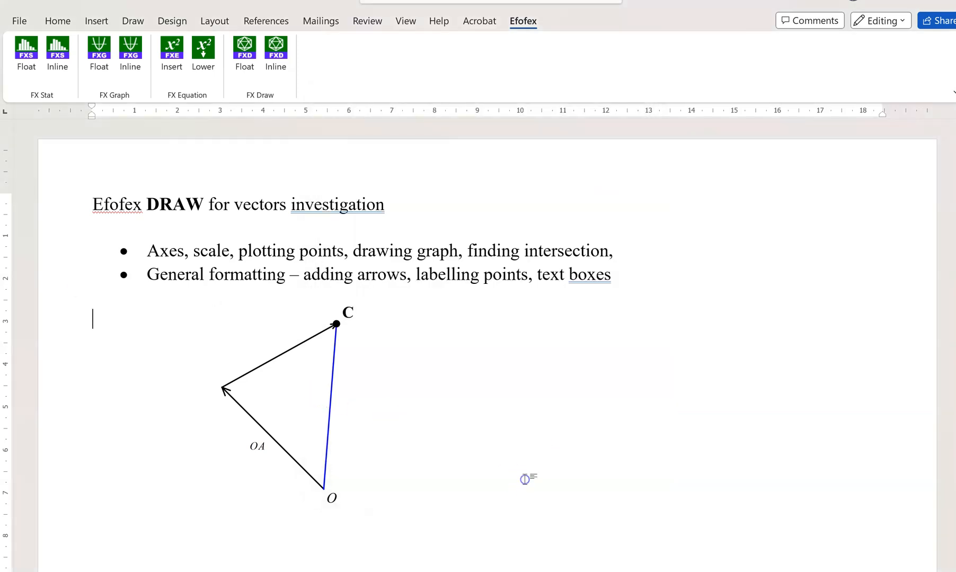
Reopen the embedded drawing in FX Draw and add a coordinate plane to the right of the triangle.
right_click(288, 396)
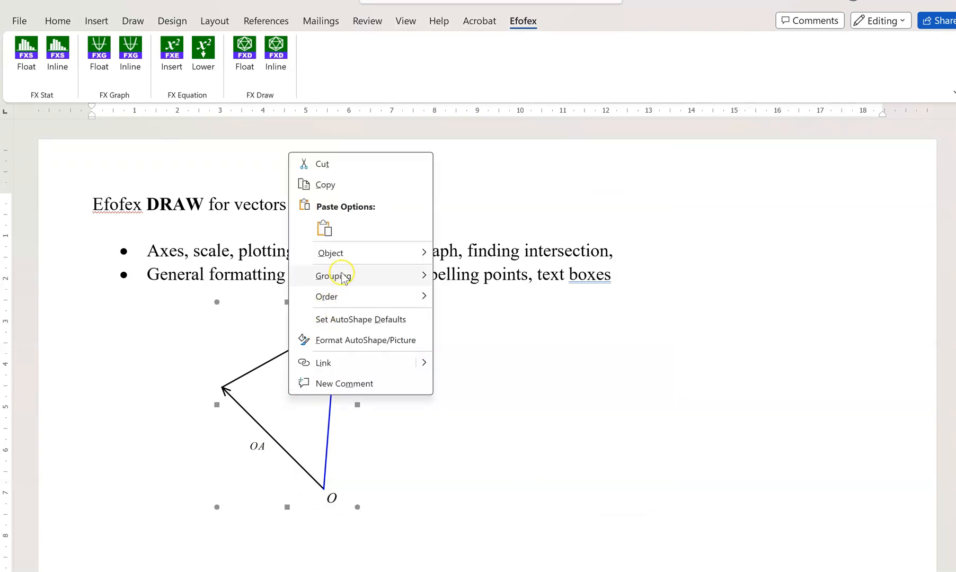
mouse_move(331, 251)
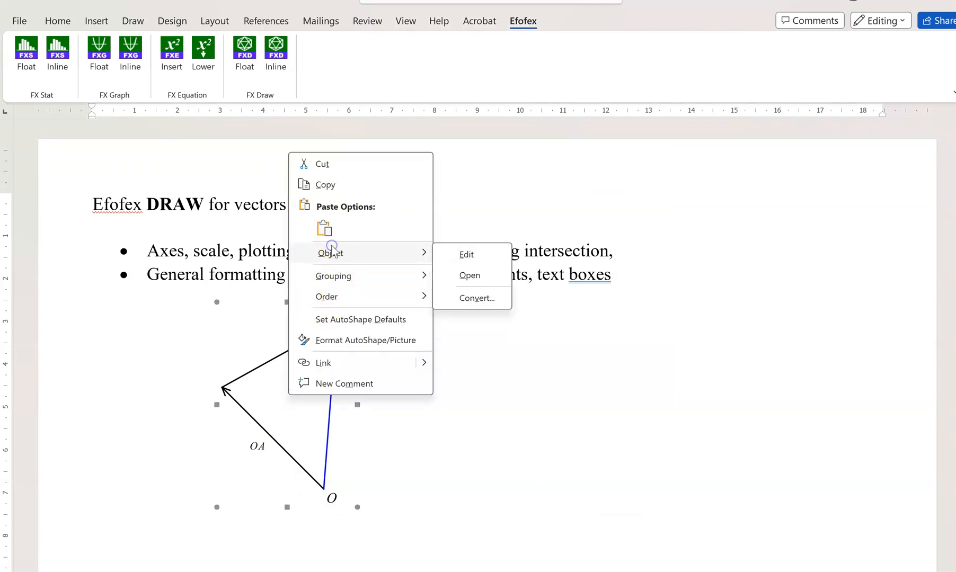
click(453, 276)
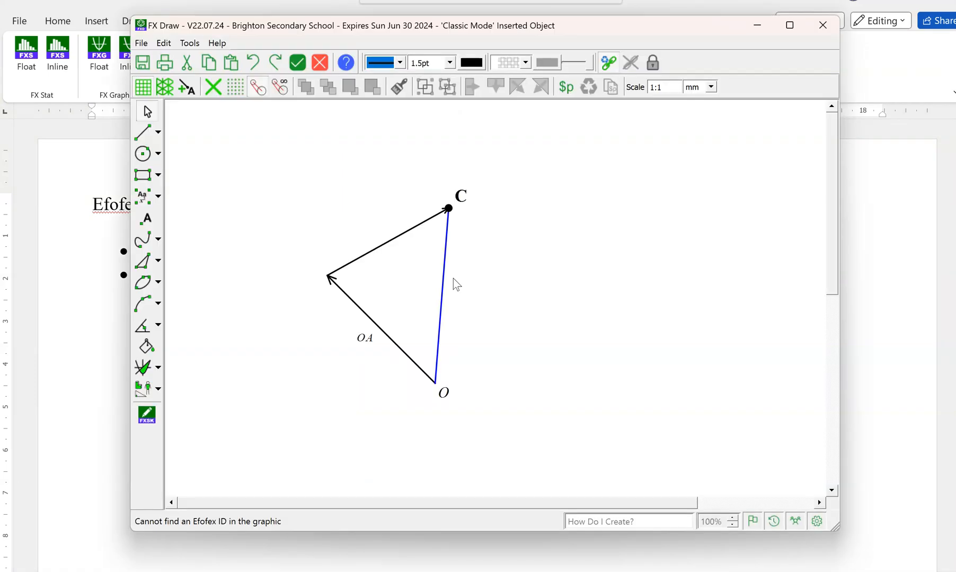
click(143, 367)
drag(530, 234, 725, 376)
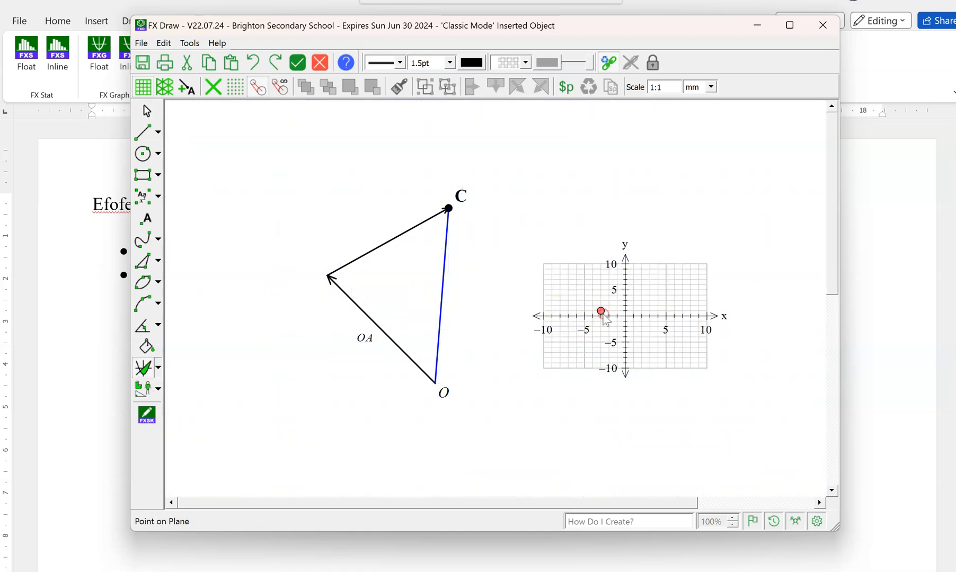
Plot the functions y=2x-5 and y=-3x+1 on the coordinate plane.
double_click(602, 313)
click(480, 152)
text(y)
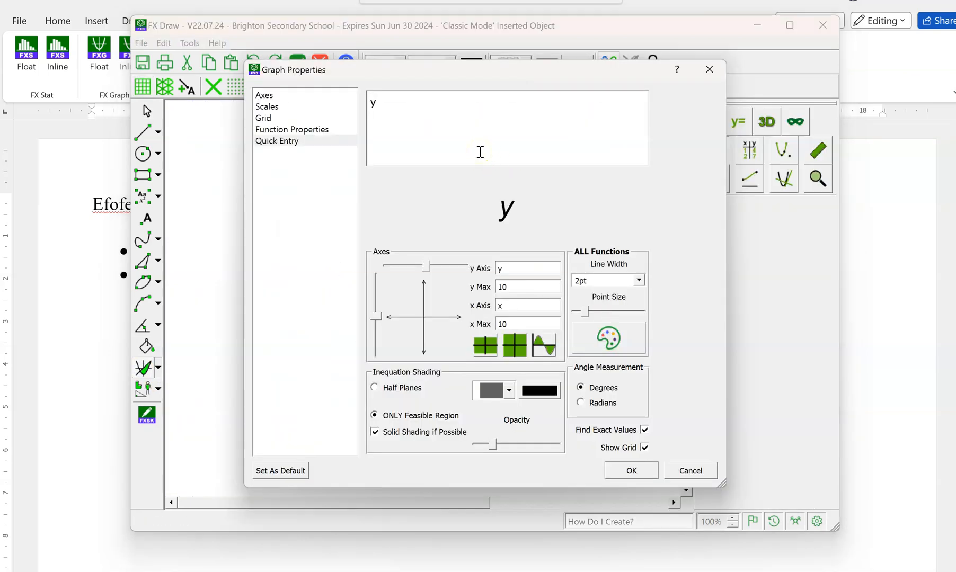
text(=2x)
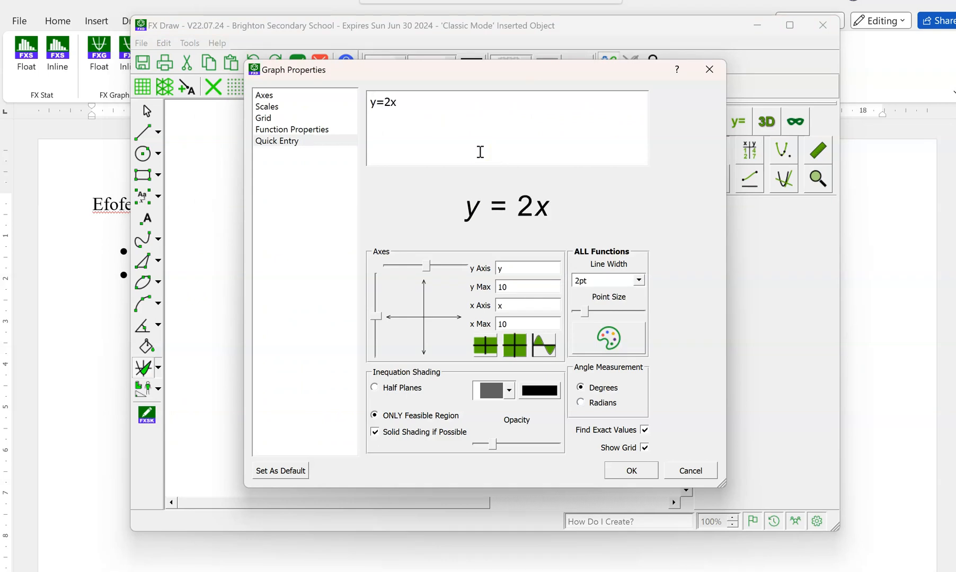
text(-5 )
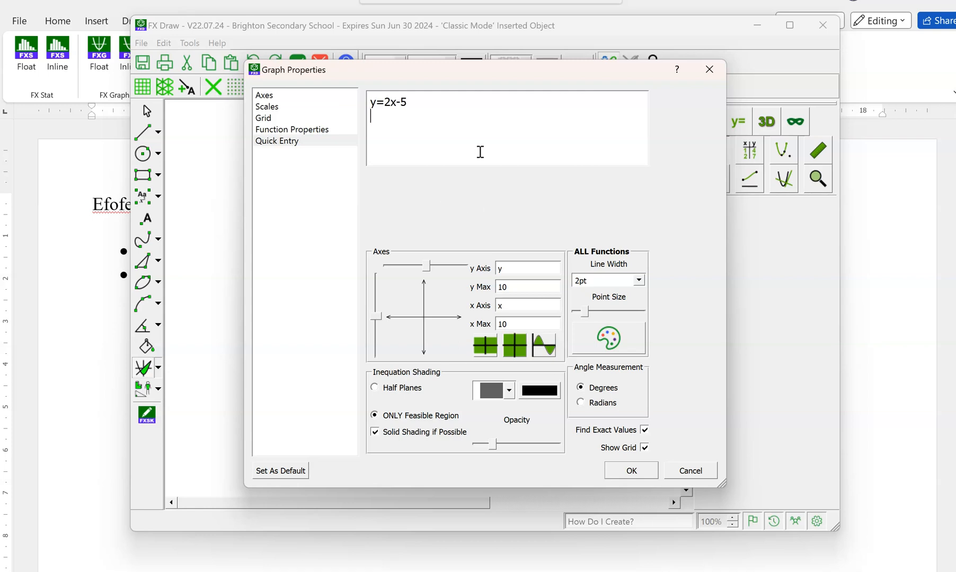
text(y=-3x+1)
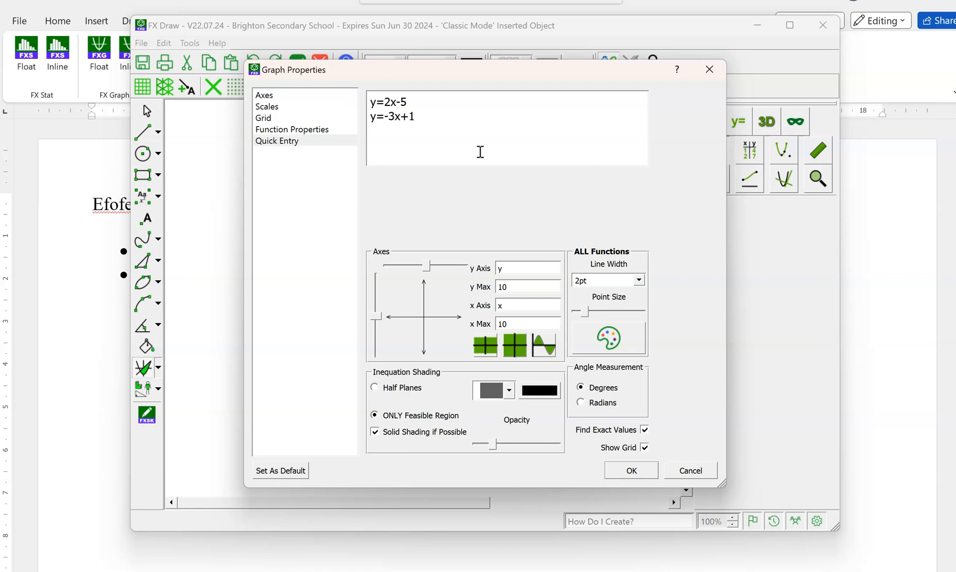
click(634, 475)
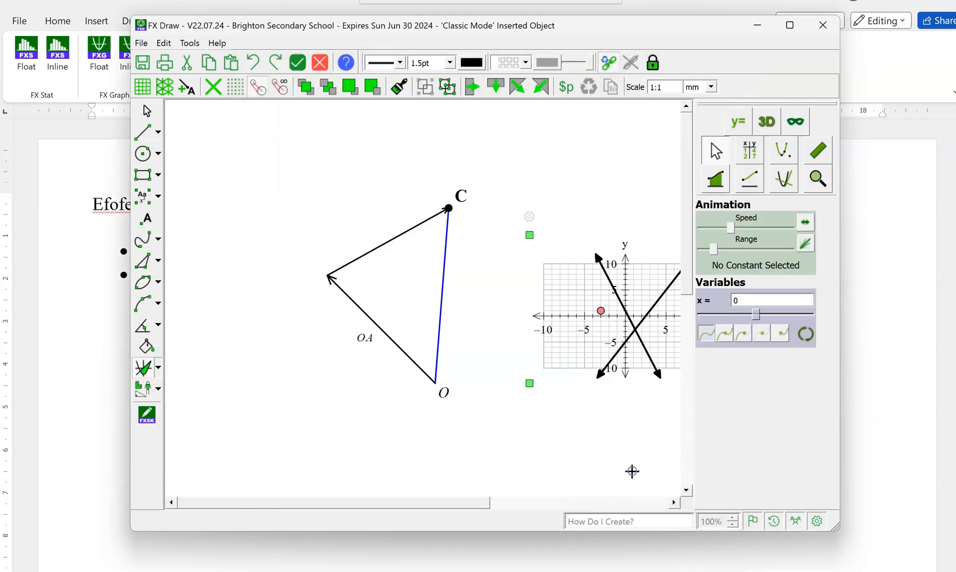
Draw a nearly vertical line segment joining the two plotted lines to the left of their intersection.
click(143, 132)
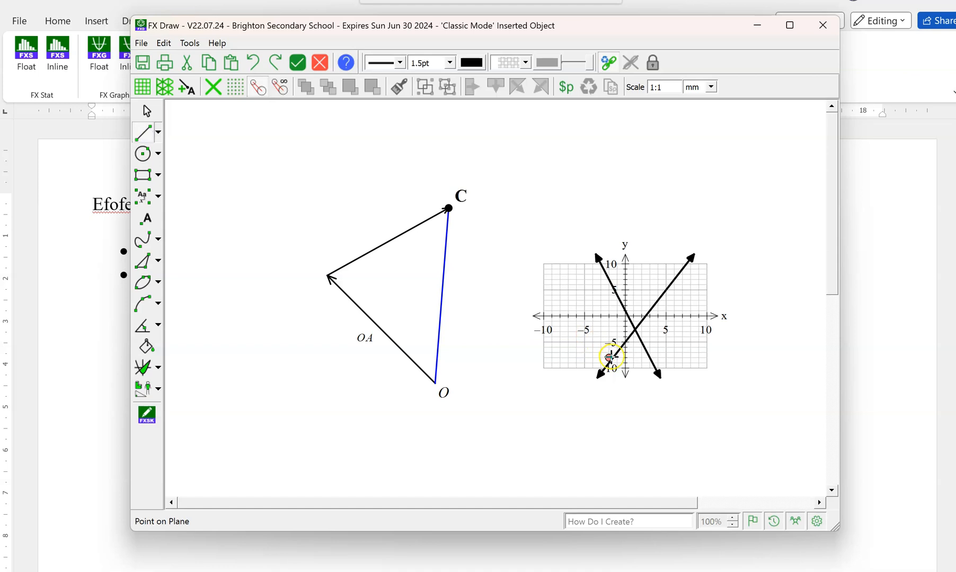
drag(611, 362, 606, 274)
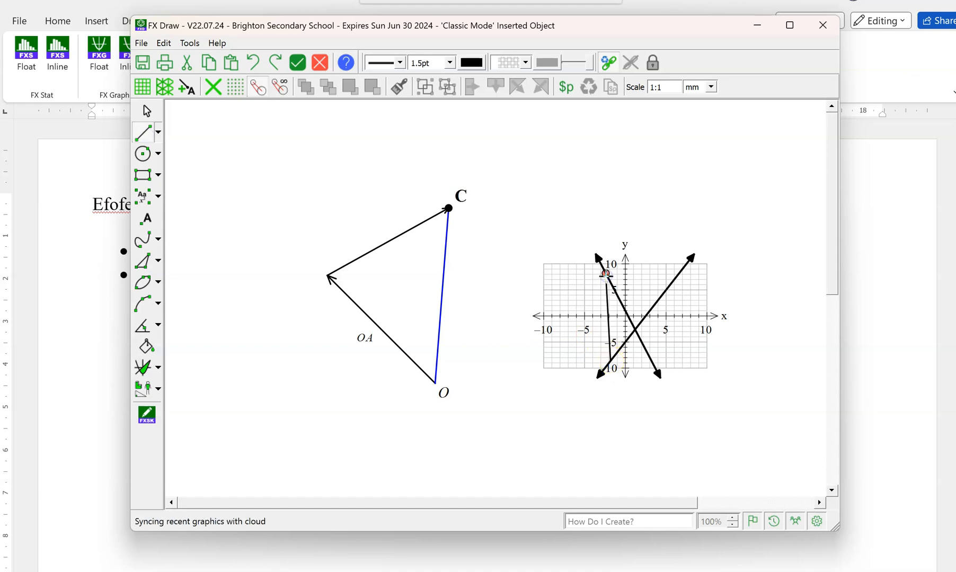
key(Escape)
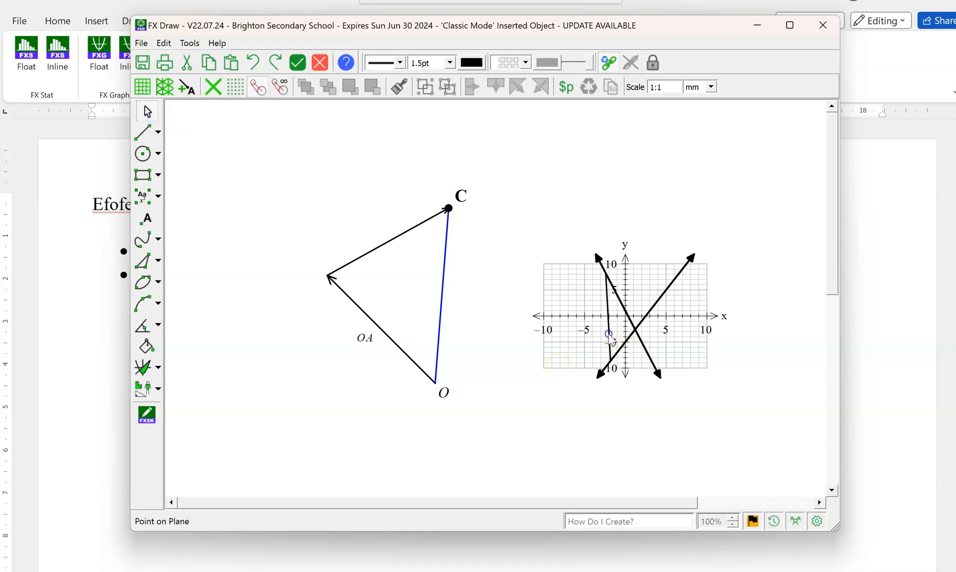
Change the segment between the two plotted lines to a dashed line style.
click(608, 334)
click(401, 63)
click(390, 93)
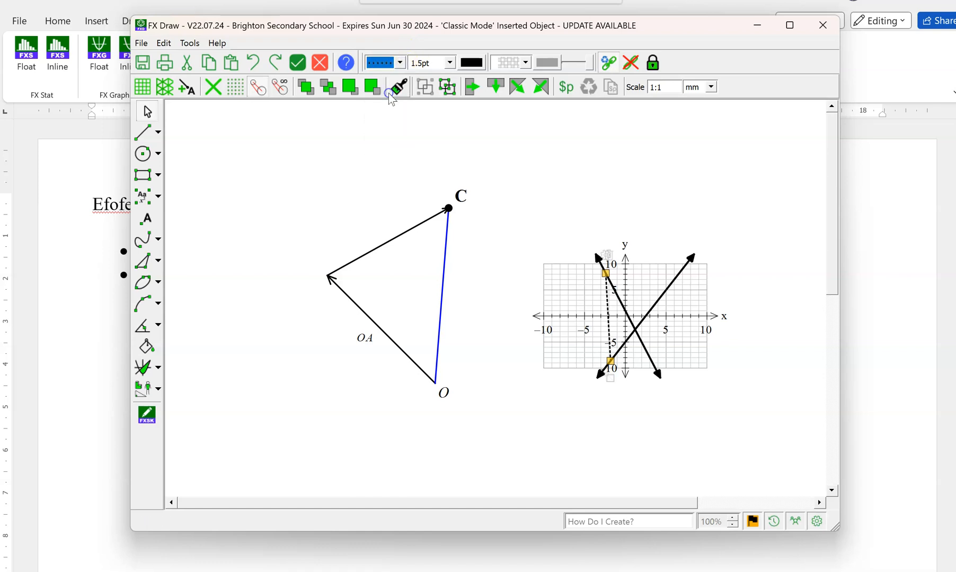
click(704, 154)
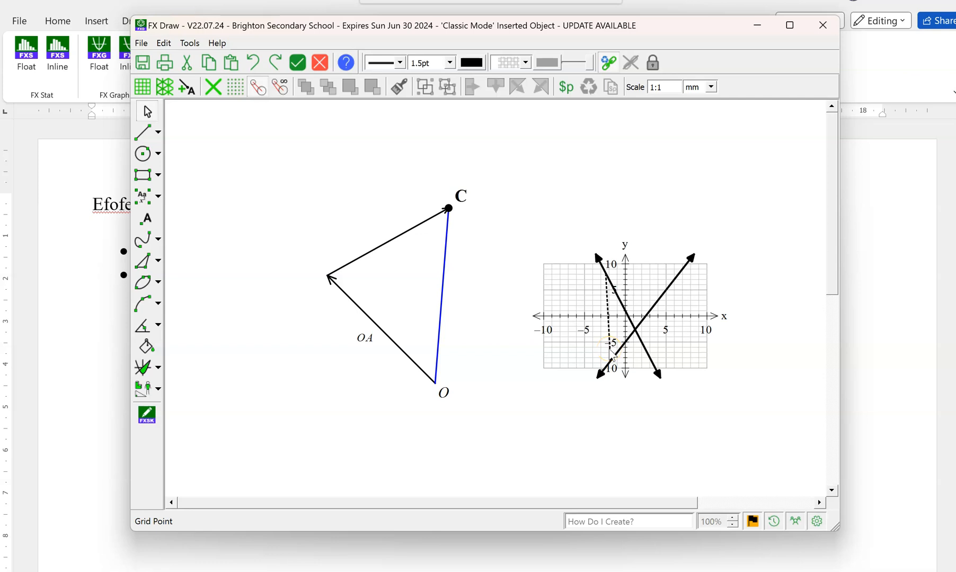
Return the edited drawing with the graph to the Word document.
click(254, 66)
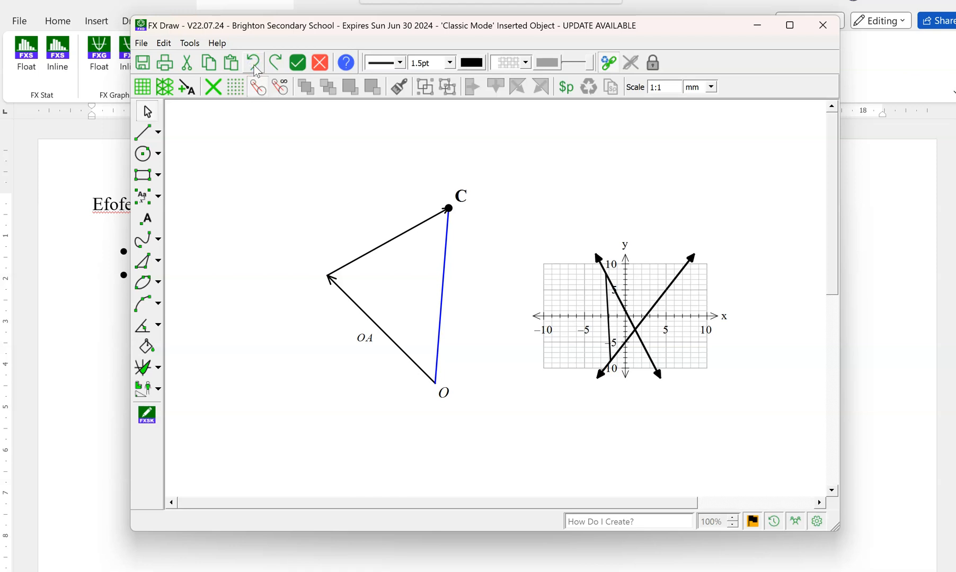
click(269, 70)
click(301, 64)
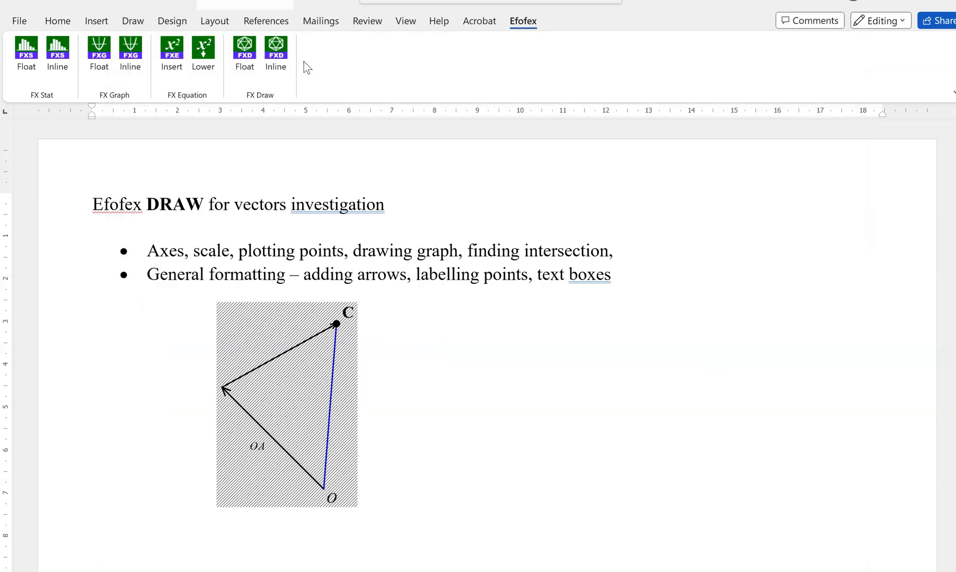